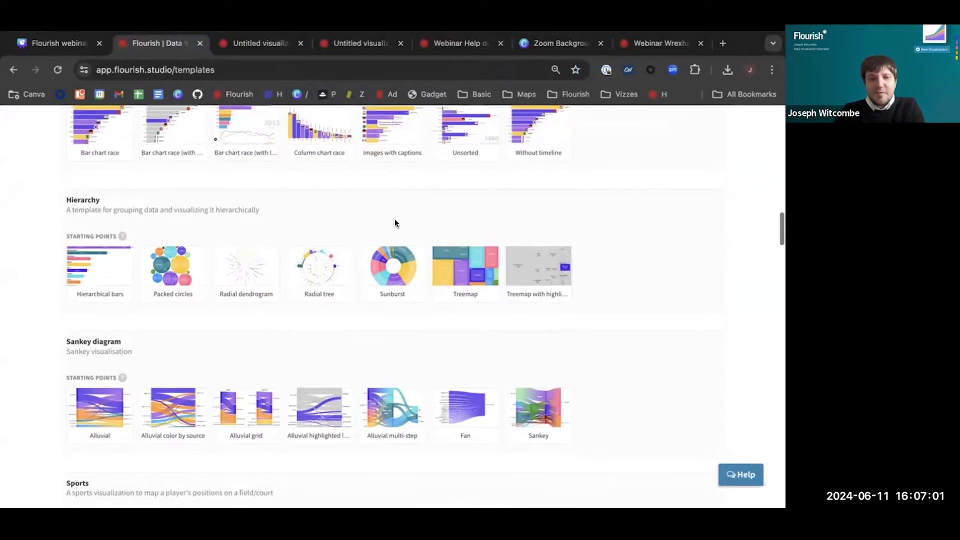
scroll(395, 223, down, 1)
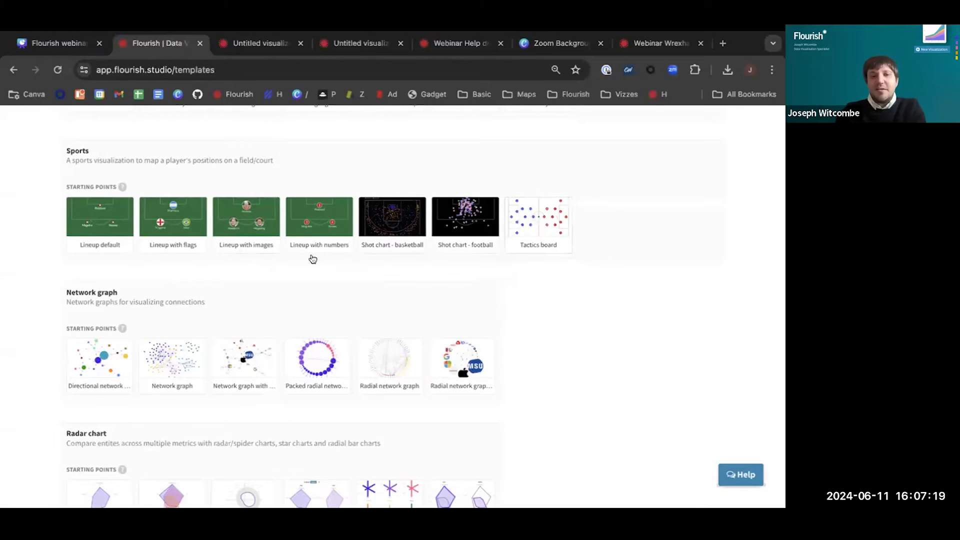
Create a visualization from the Sports template's "Lineup with numbers" starting point and open its data sheet
click(316, 214)
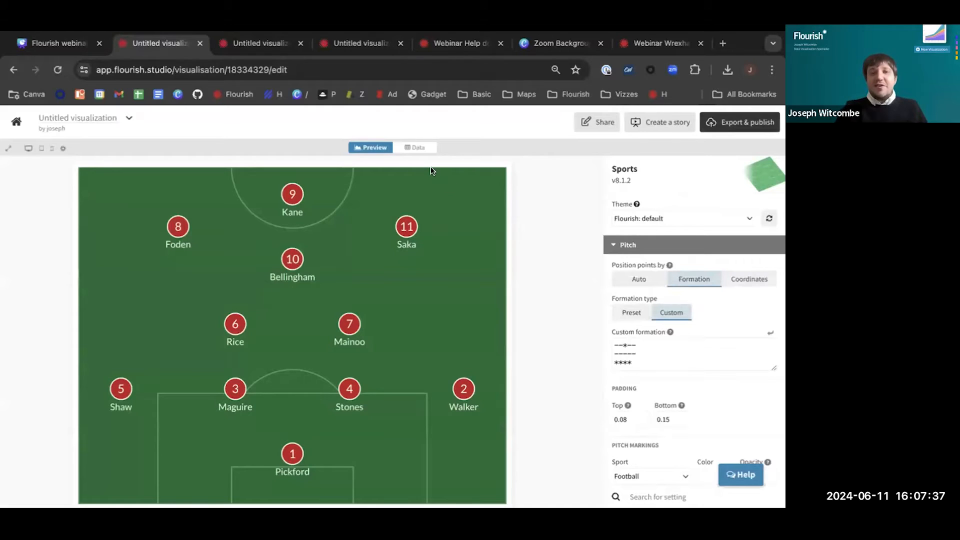
click(411, 148)
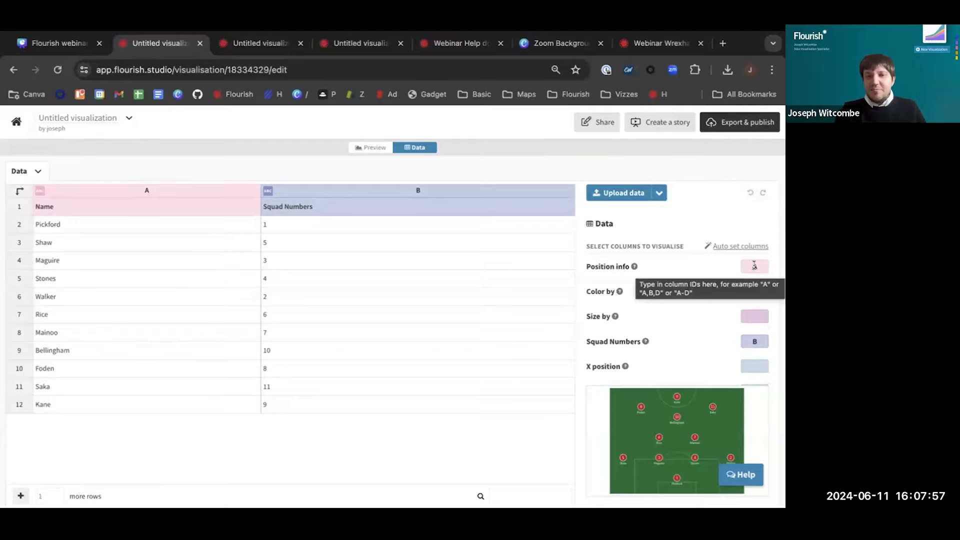
Clear the Squad Numbers column assignment and set it back to column B
click(761, 341)
key(BackSpace)
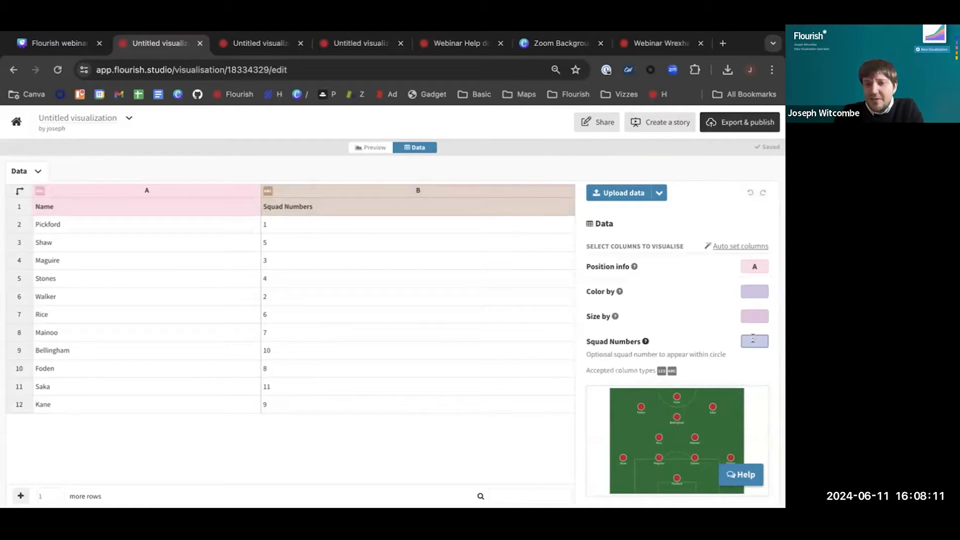
text(B)
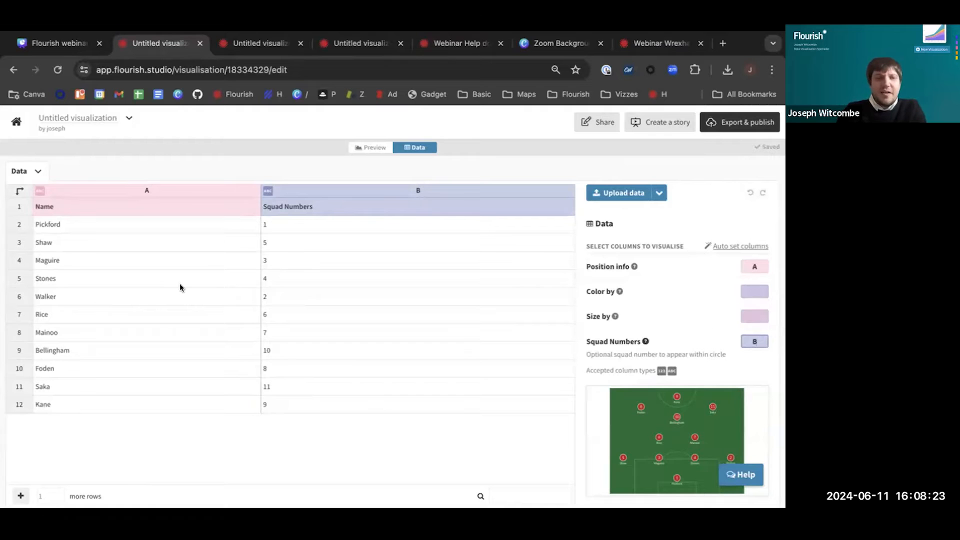
Replace Maguire with "Dunk" in the Name column and return to the chart preview
click(71, 260)
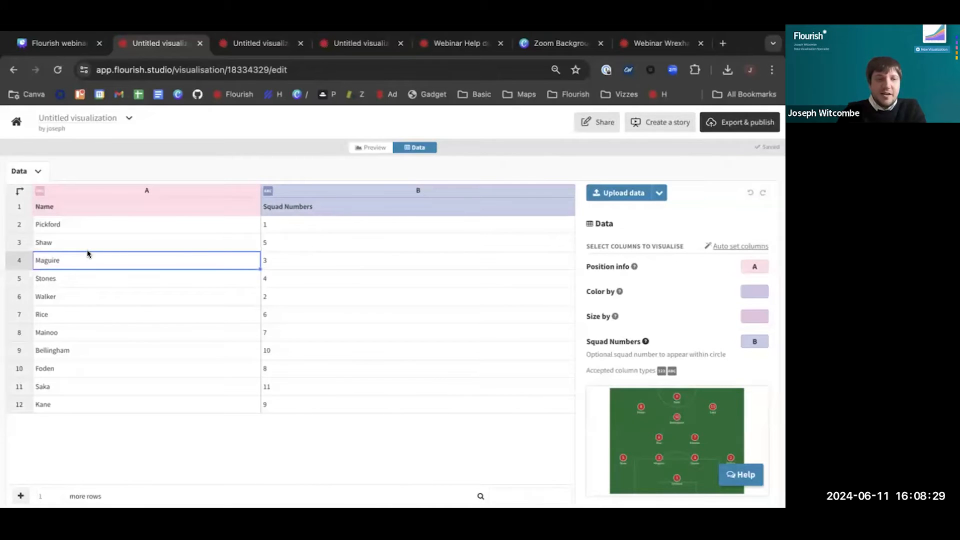
double_click(73, 259)
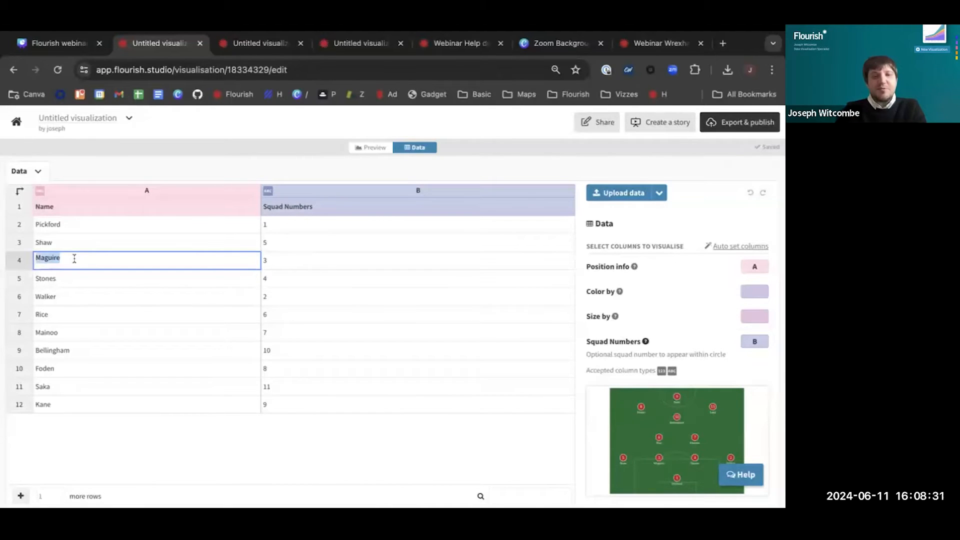
key(BackSpace)
text(Du)
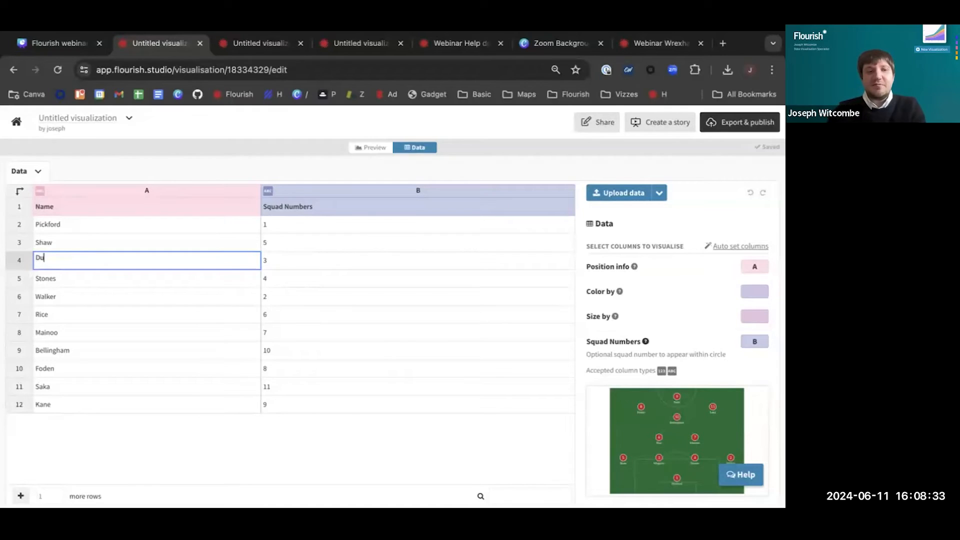
text(nk)
click(137, 319)
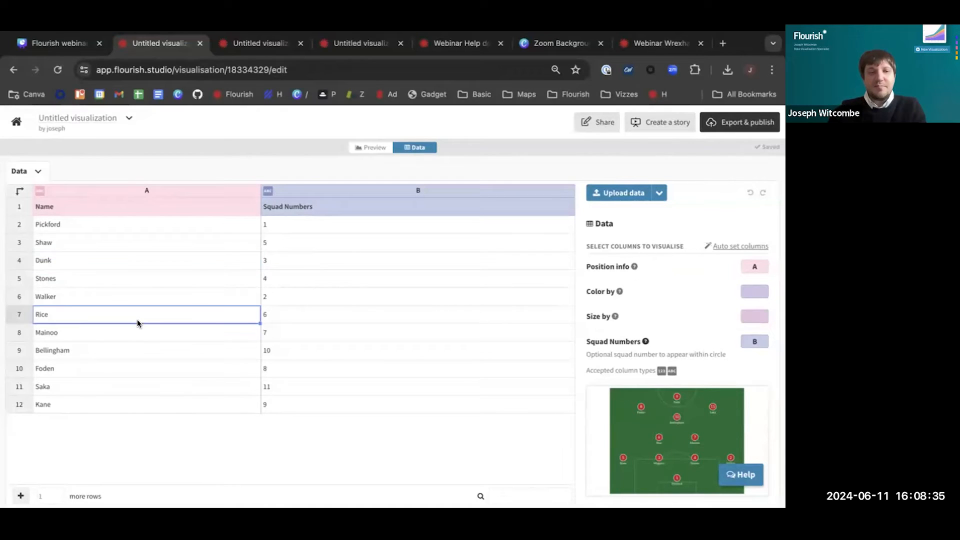
click(365, 148)
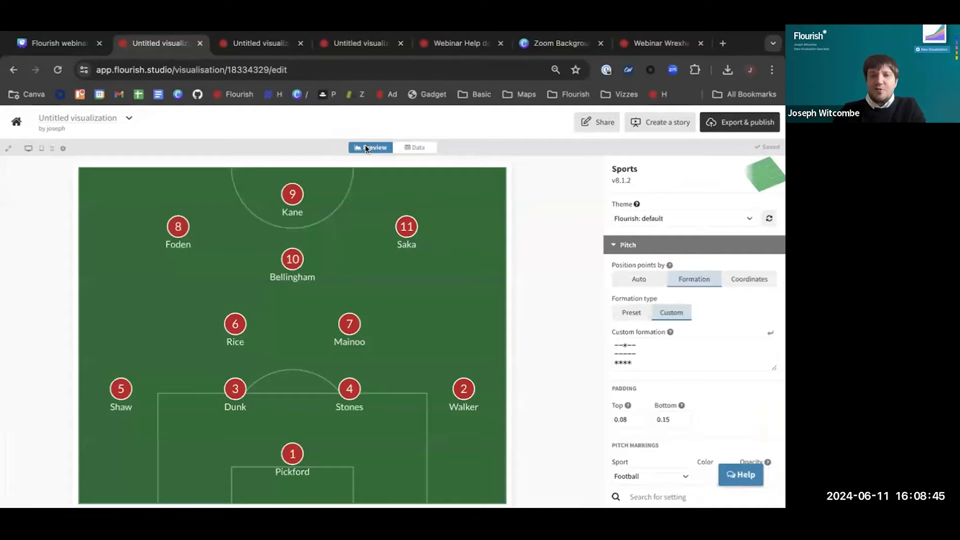
Set the pitch markings' background color to black
scroll(694, 364, up, 2)
scroll(725, 392, down, 2)
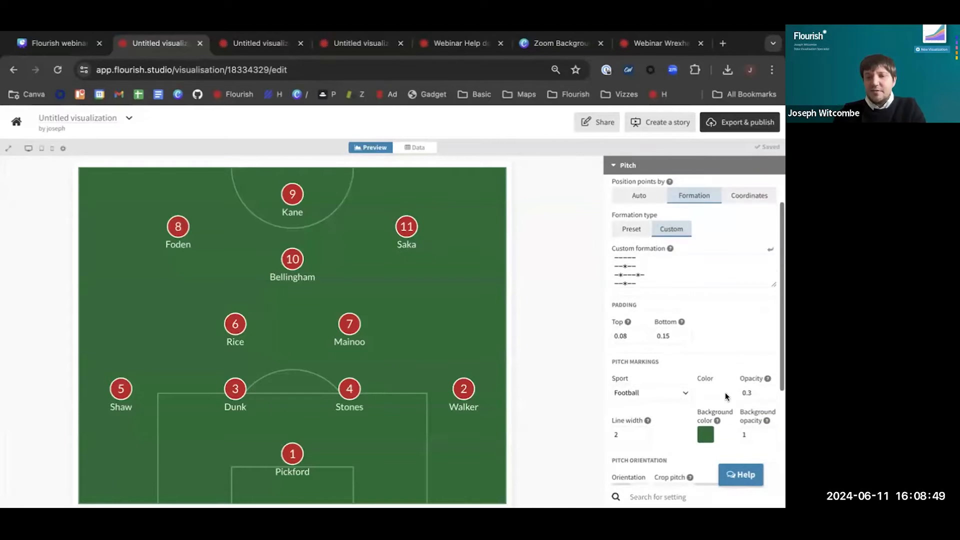
scroll(725, 392, down, 1)
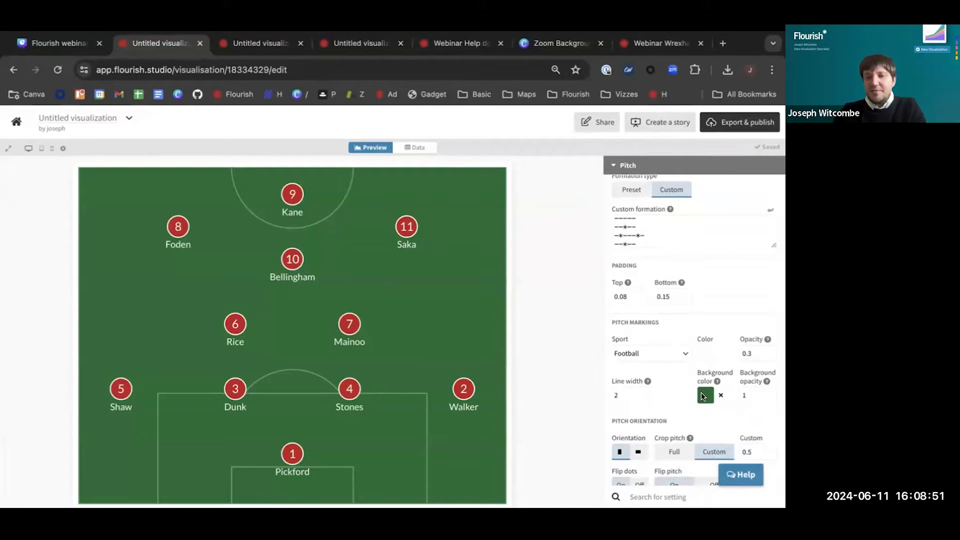
click(703, 397)
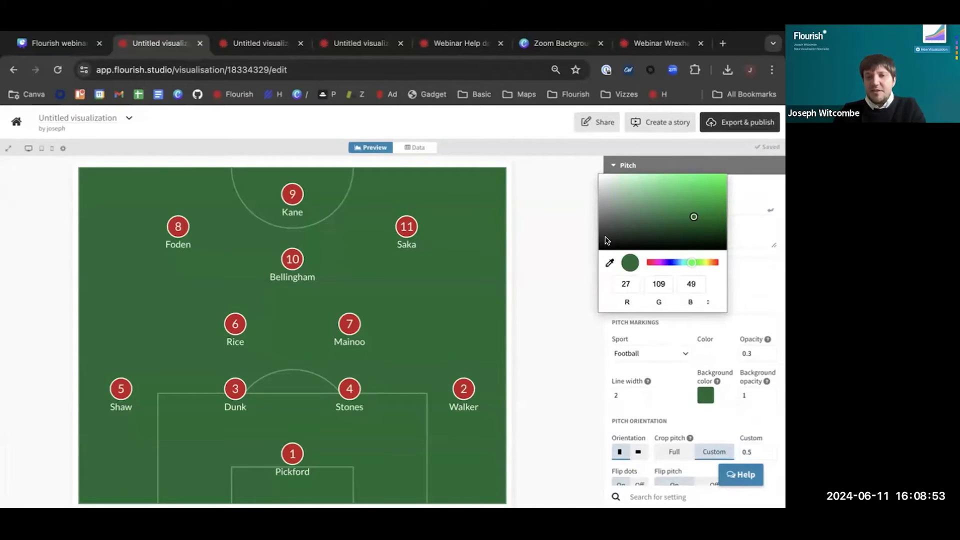
drag(603, 242, 592, 259)
click(568, 311)
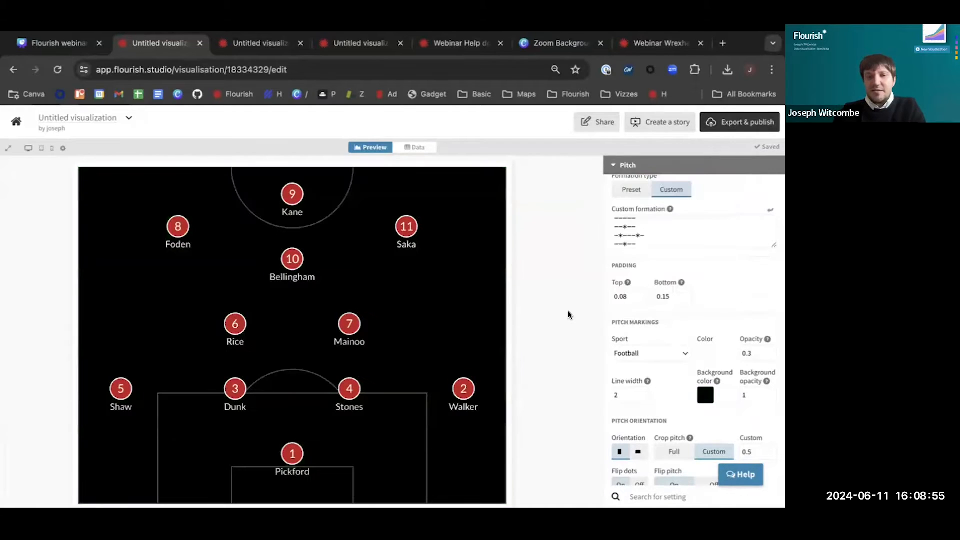
Set the pitch markings' background color to dark green, RGB 25, 72, 39
click(703, 396)
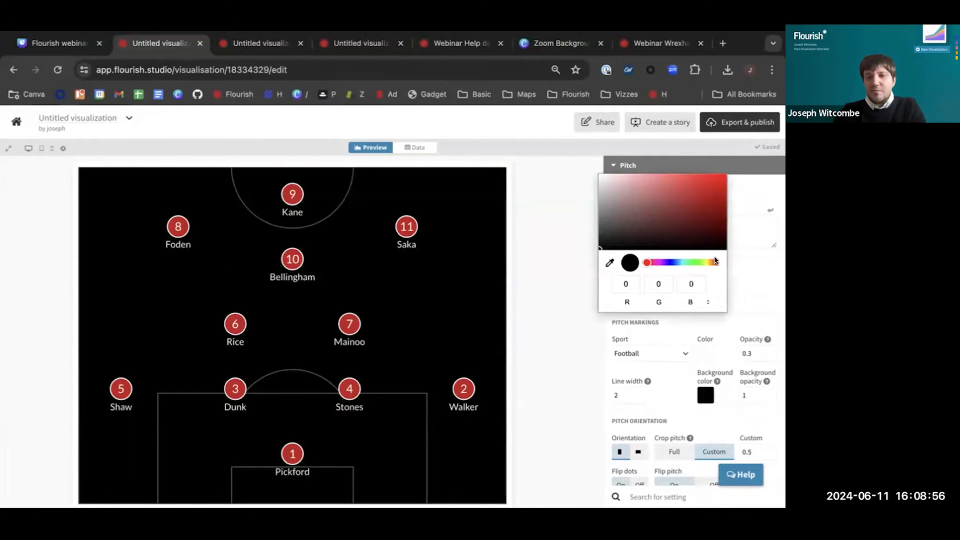
click(686, 262)
mouse_move(689, 262)
mouse_down()
mouse_move(680, 262)
mouse_move(692, 263)
mouse_up()
click(682, 229)
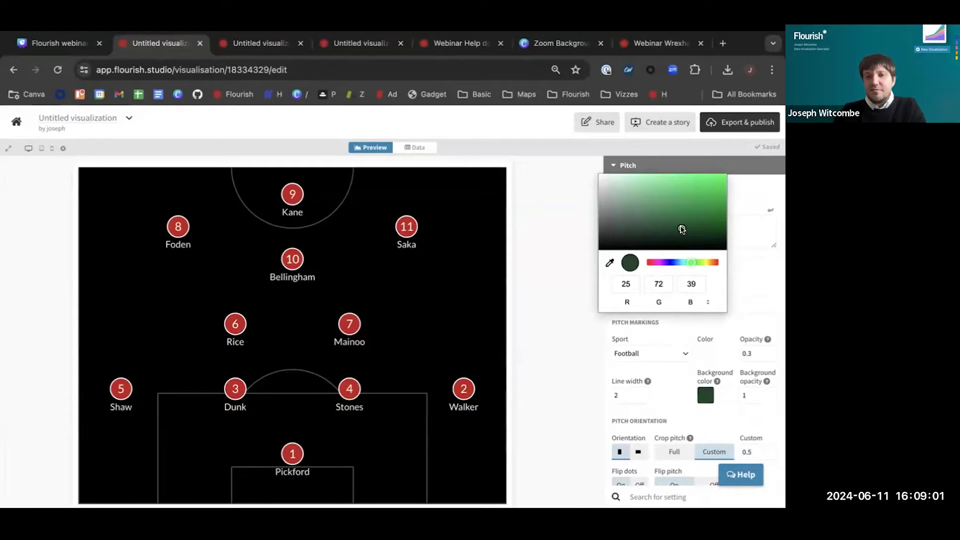
click(557, 338)
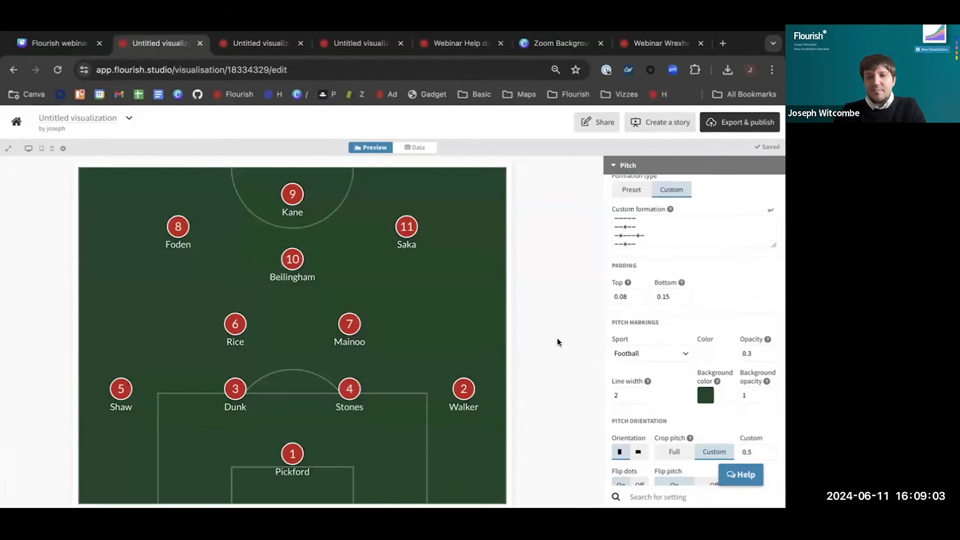
Try the Basketball pitch markings and switch the sport back to Football
scroll(710, 373, down, 1)
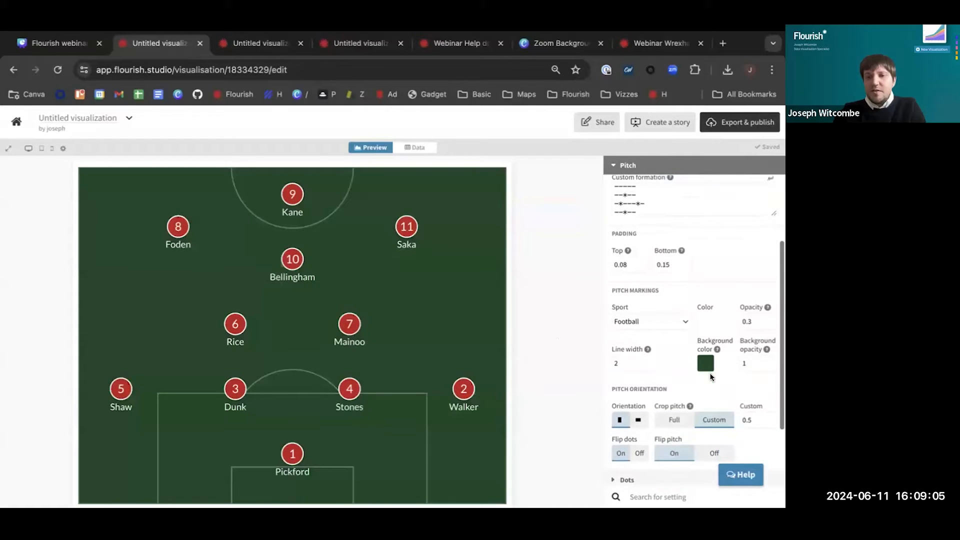
click(685, 320)
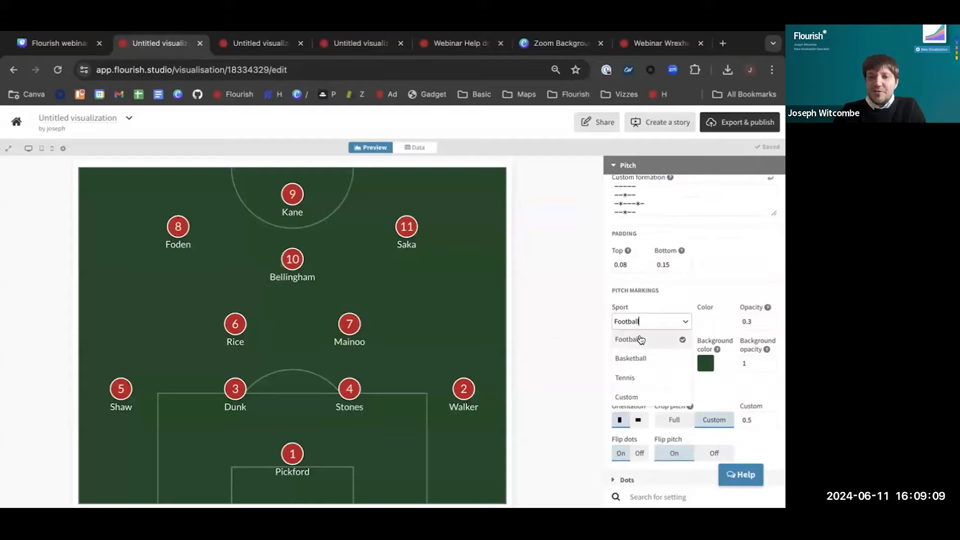
click(644, 359)
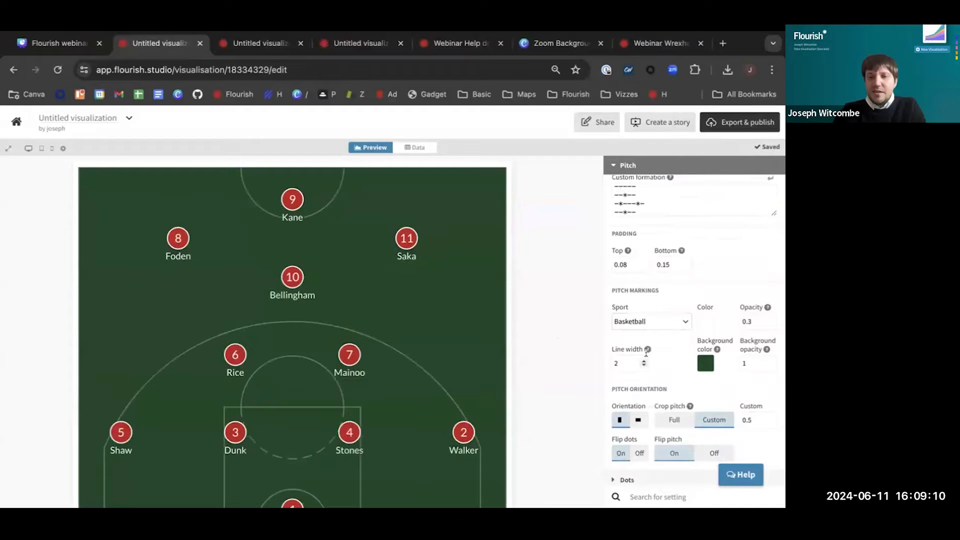
click(683, 321)
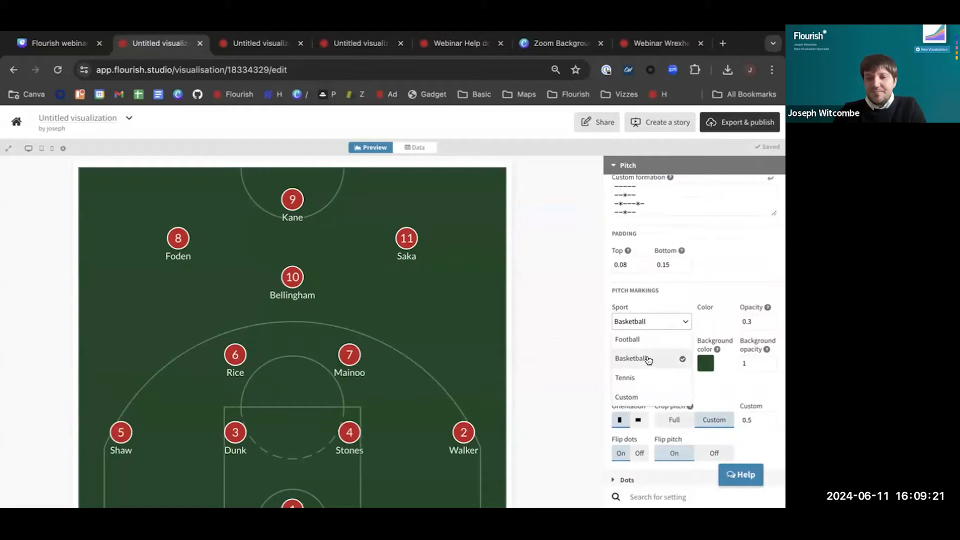
click(657, 345)
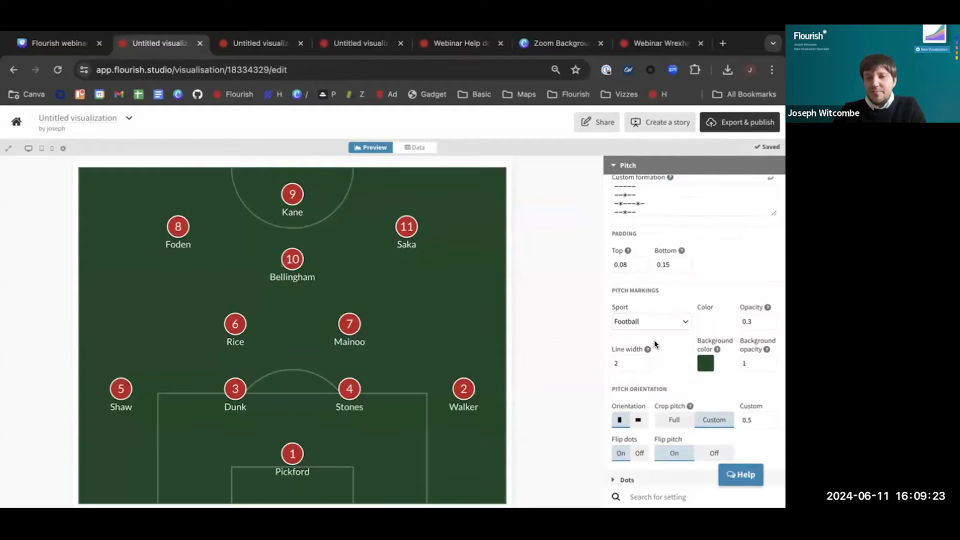
Try the full pitch in horizontal orientation, and restore the vertical orientation with the Custom crop
scroll(654, 340, down, 2)
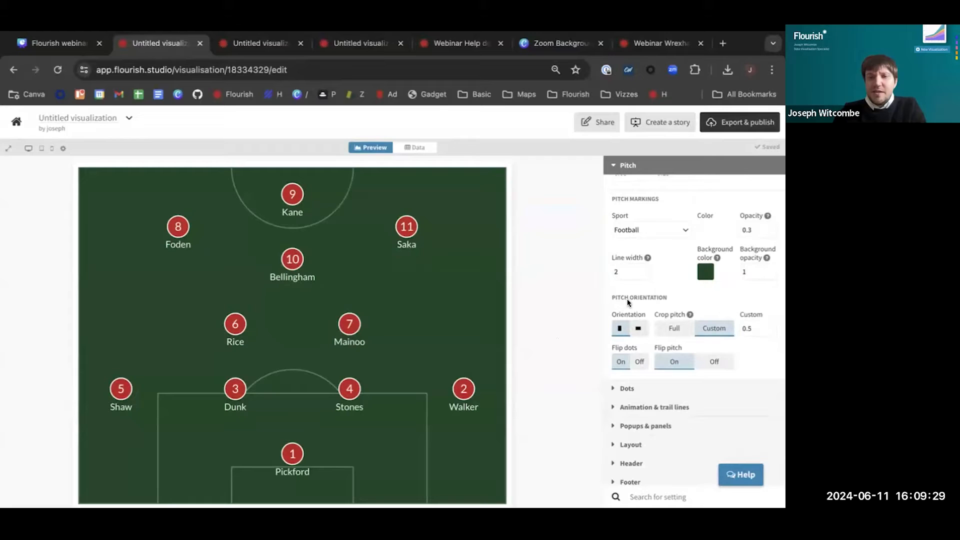
click(676, 328)
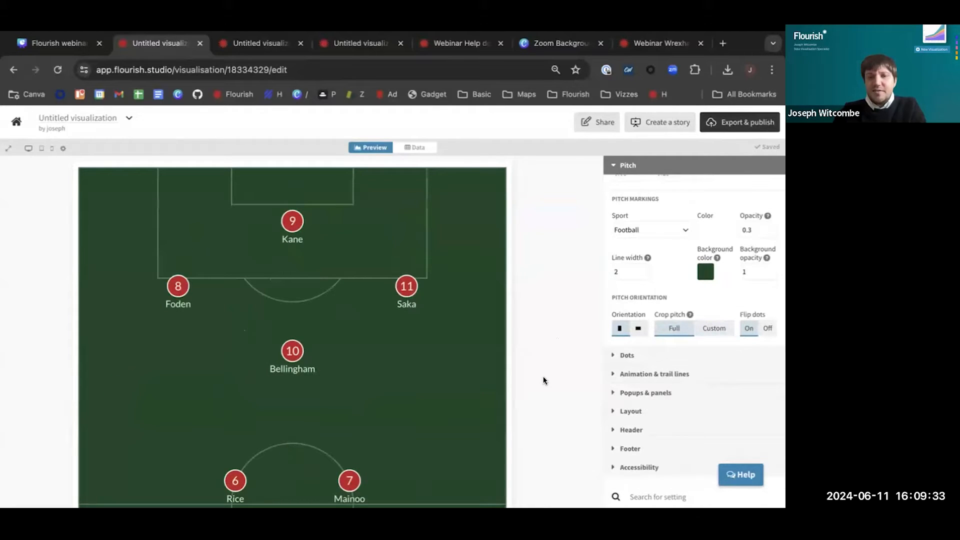
click(639, 328)
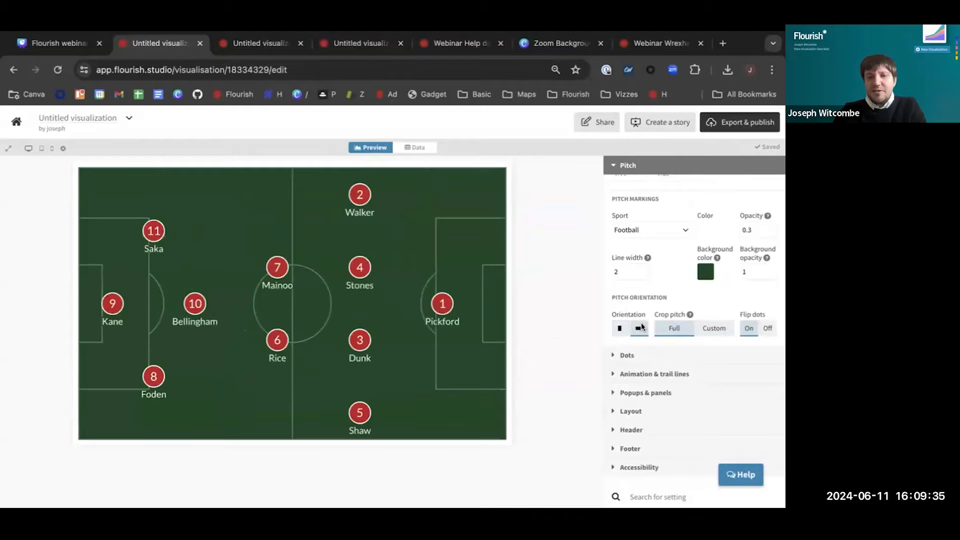
click(620, 328)
click(714, 328)
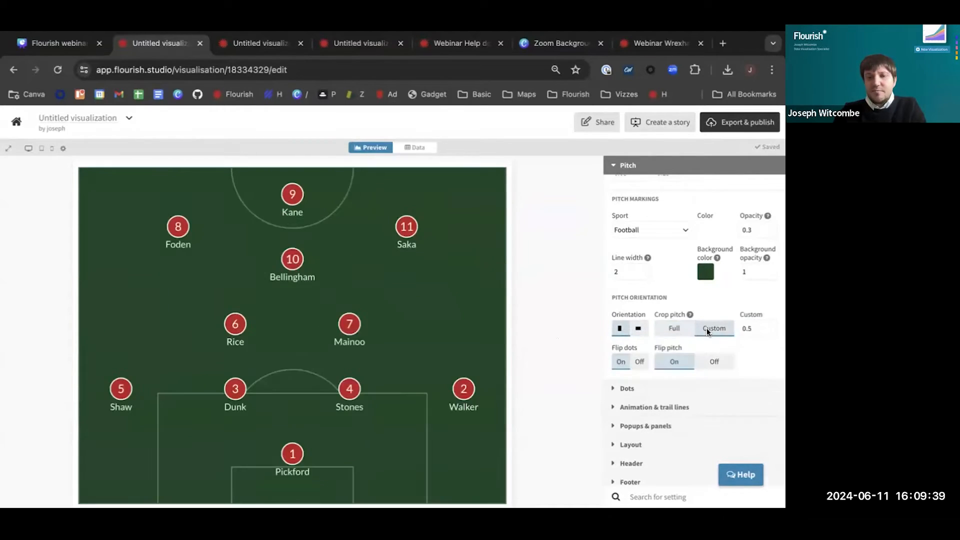
Open the Dots settings and show the dot size options
scroll(701, 298, down, 1)
scroll(702, 298, down, 1)
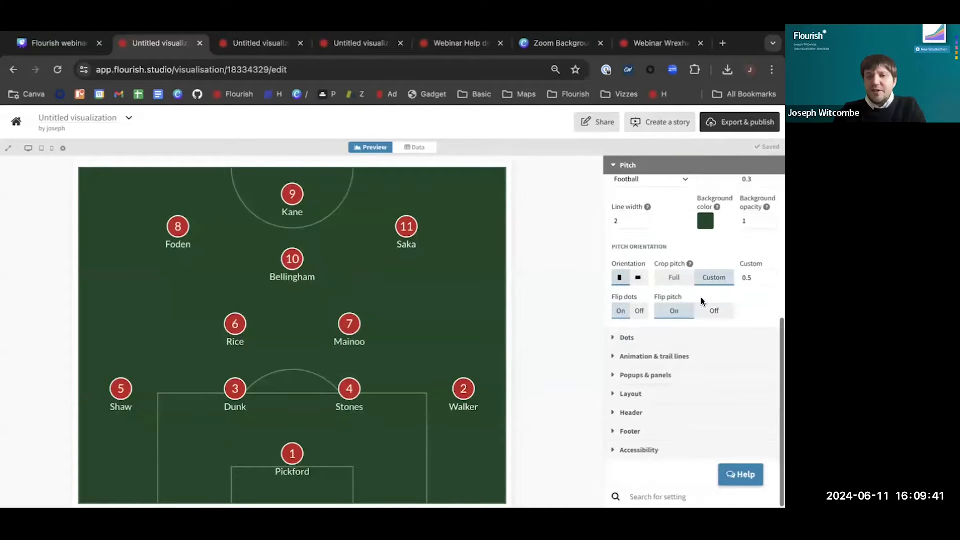
click(643, 336)
scroll(647, 339, up, 1)
scroll(646, 339, up, 4)
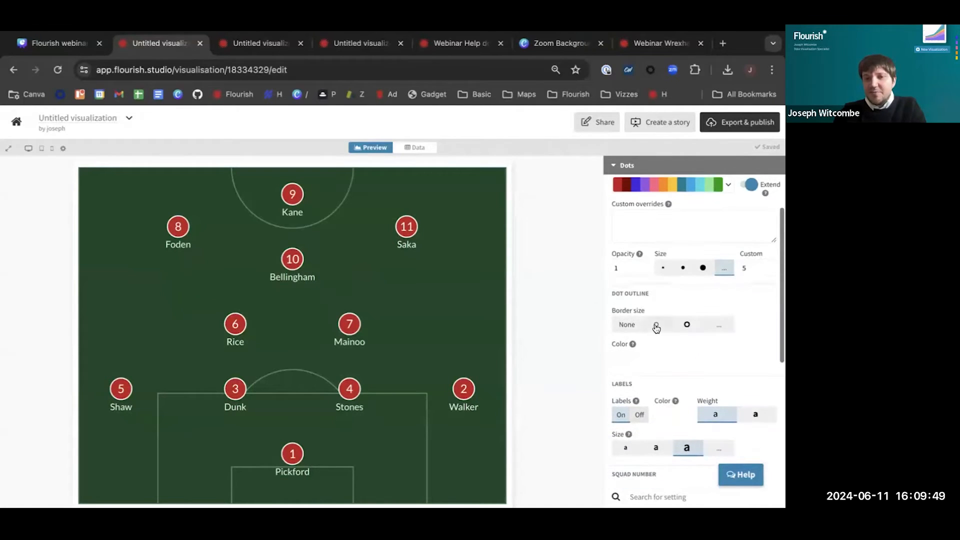
Try the large preset dot size and switch back to the custom size
click(704, 267)
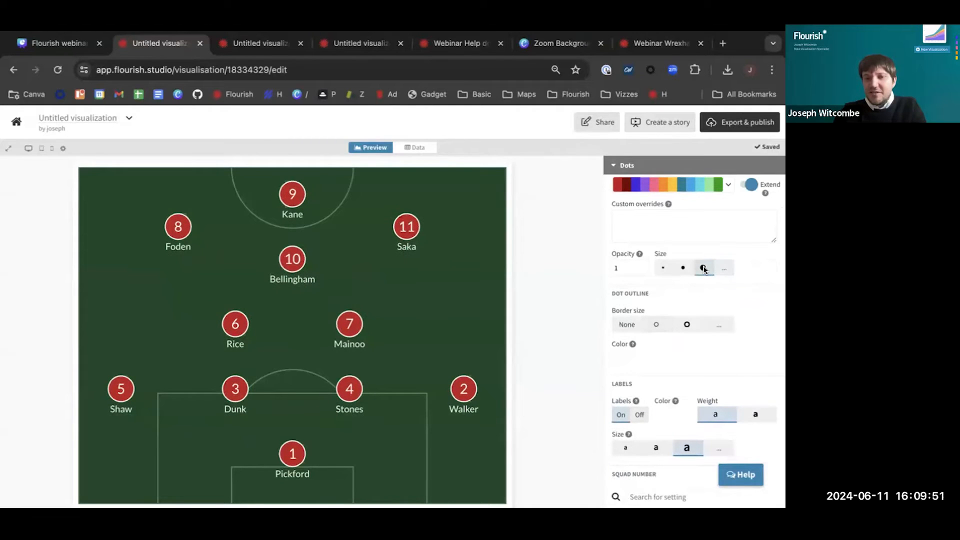
click(724, 269)
Open the dot color palette for editing and move dark red #730000 to the first place above #c11f1f
scroll(724, 269, up, 2)
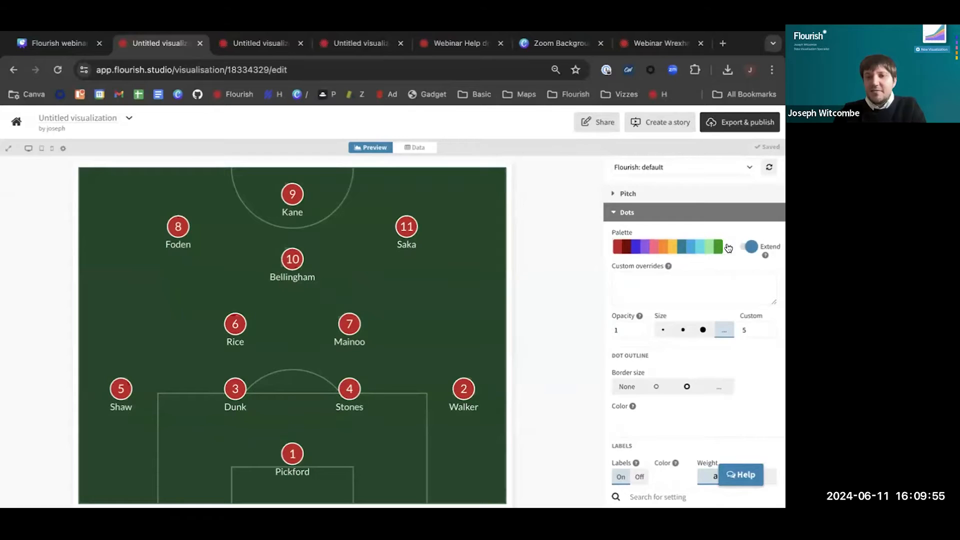
click(728, 248)
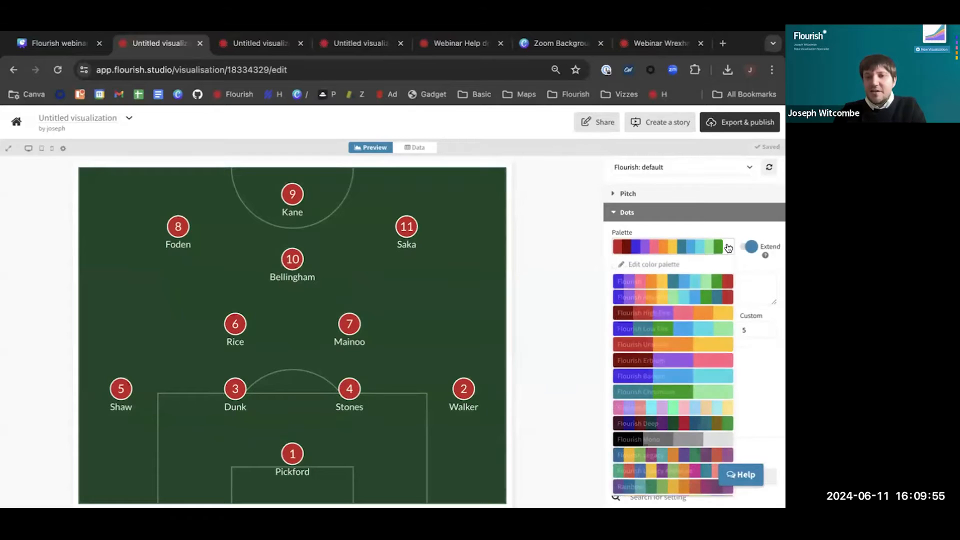
click(662, 267)
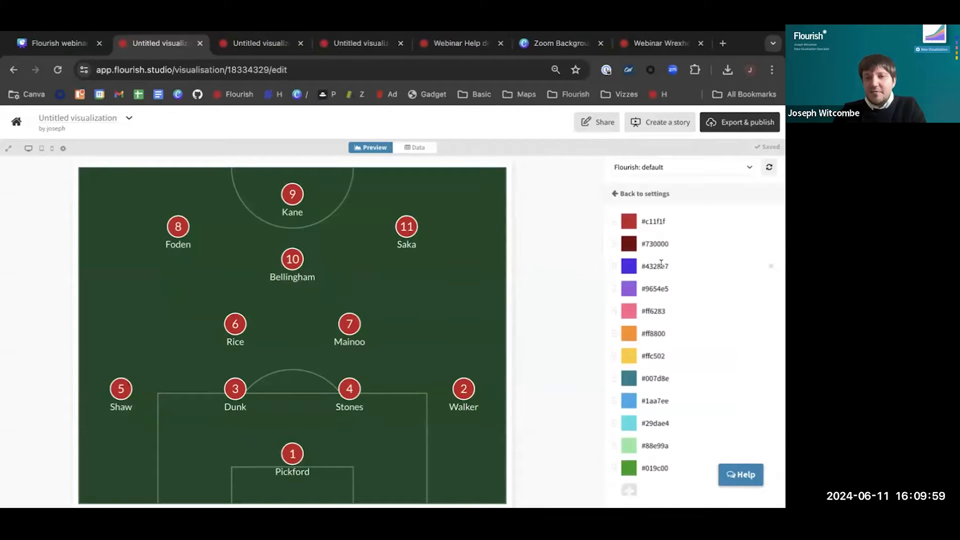
drag(614, 244, 648, 209)
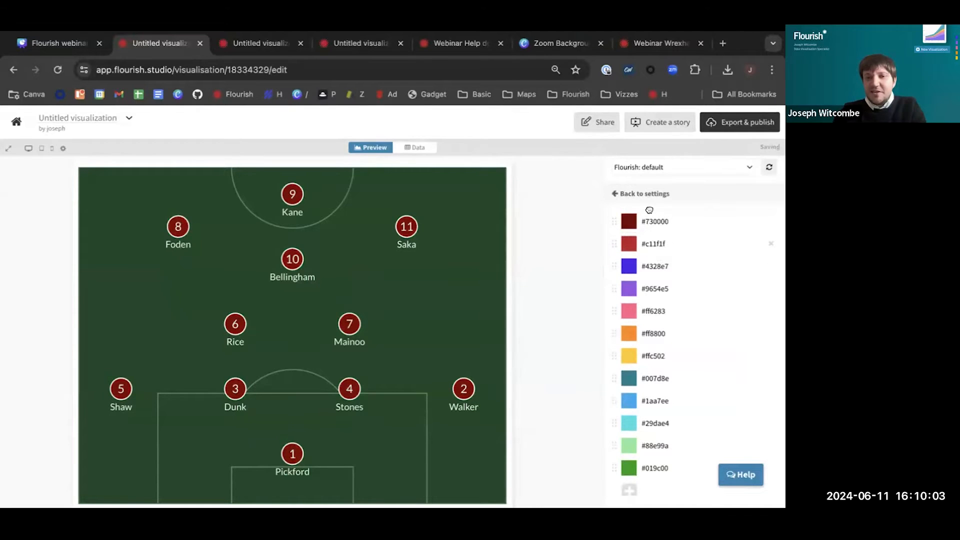
Change the first color of the dot palette to blue with RGB 55, 31, 234
click(630, 222)
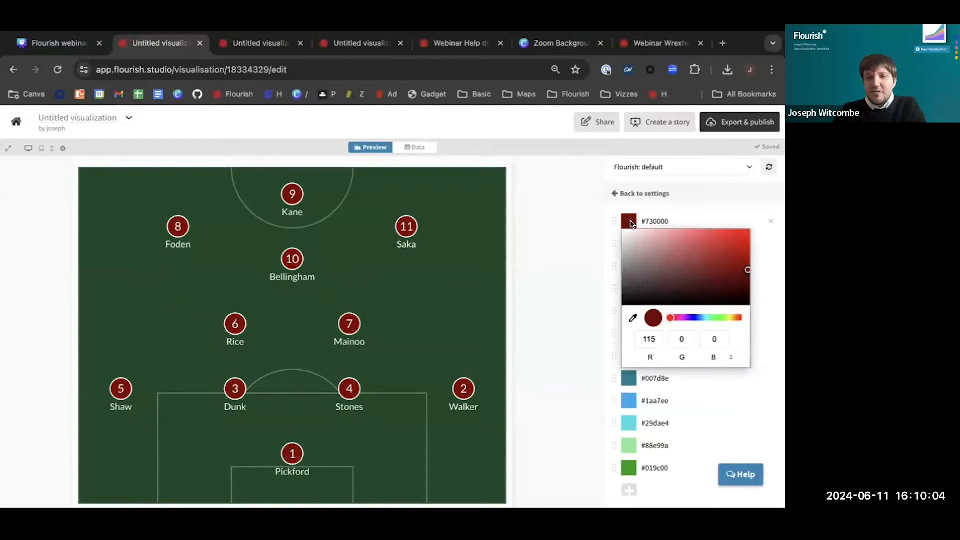
click(674, 246)
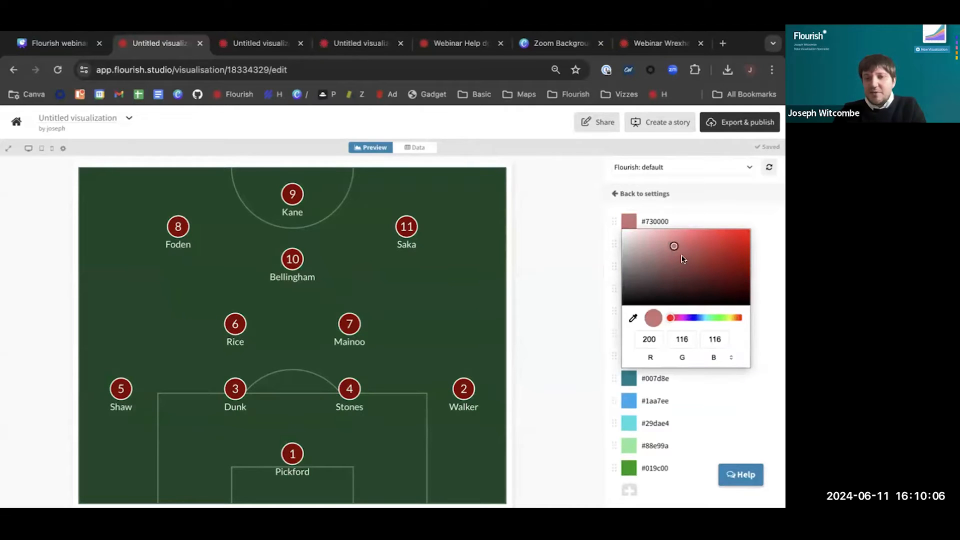
click(693, 317)
click(732, 236)
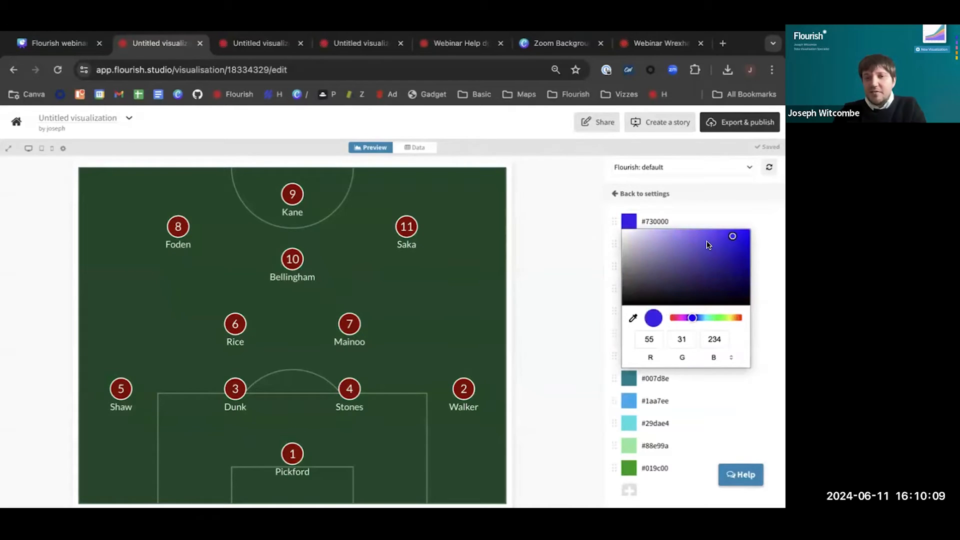
click(568, 279)
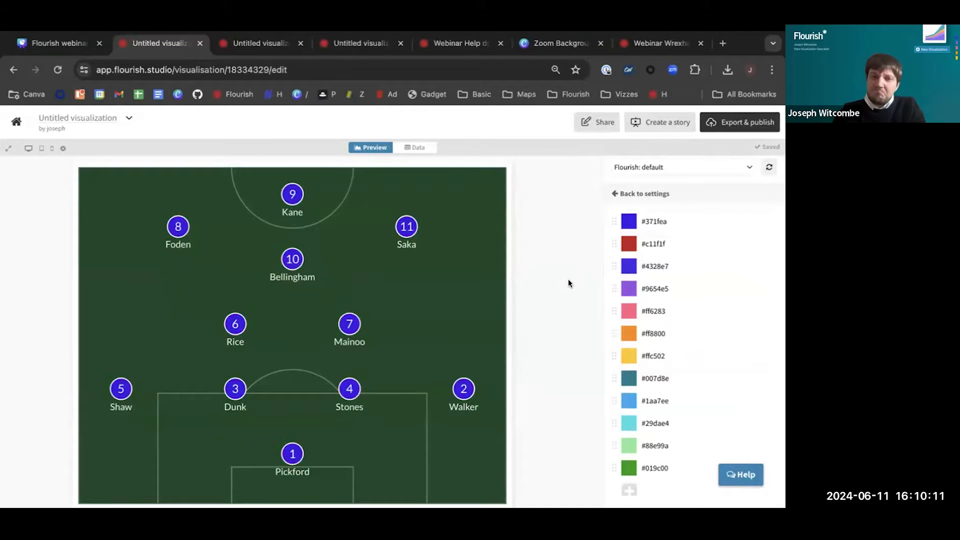
Move red #c11f1f to the first place in the dot palette, return to the settings overview and collapse the Dots settings
drag(614, 244, 659, 210)
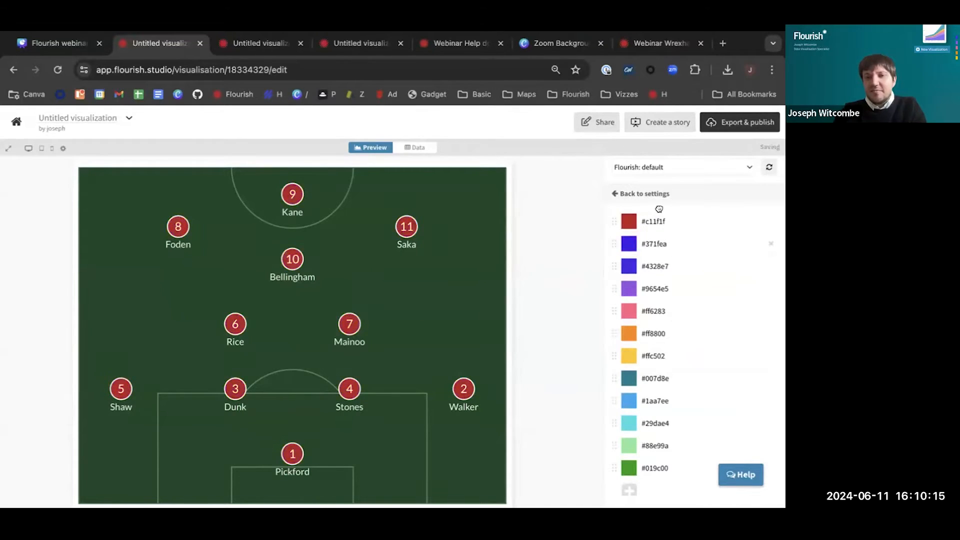
click(614, 199)
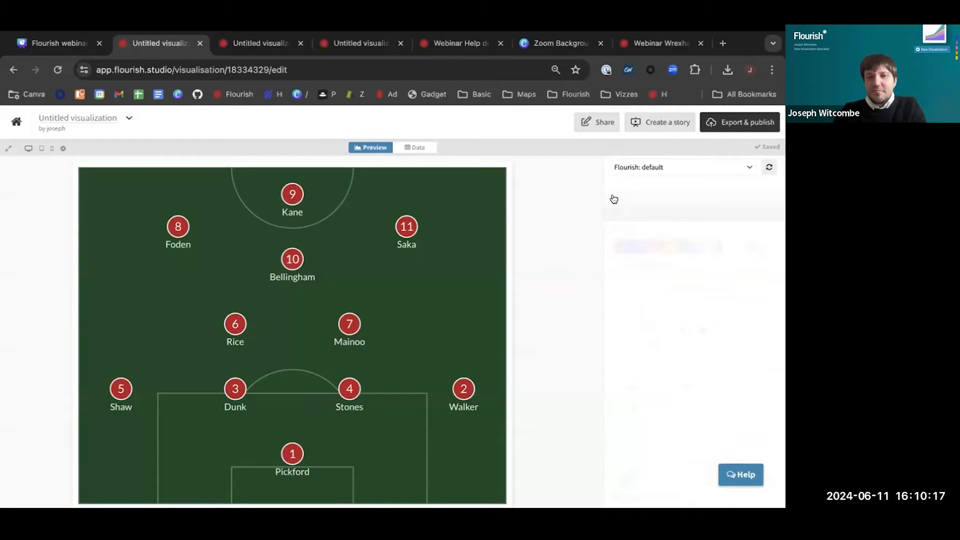
click(639, 207)
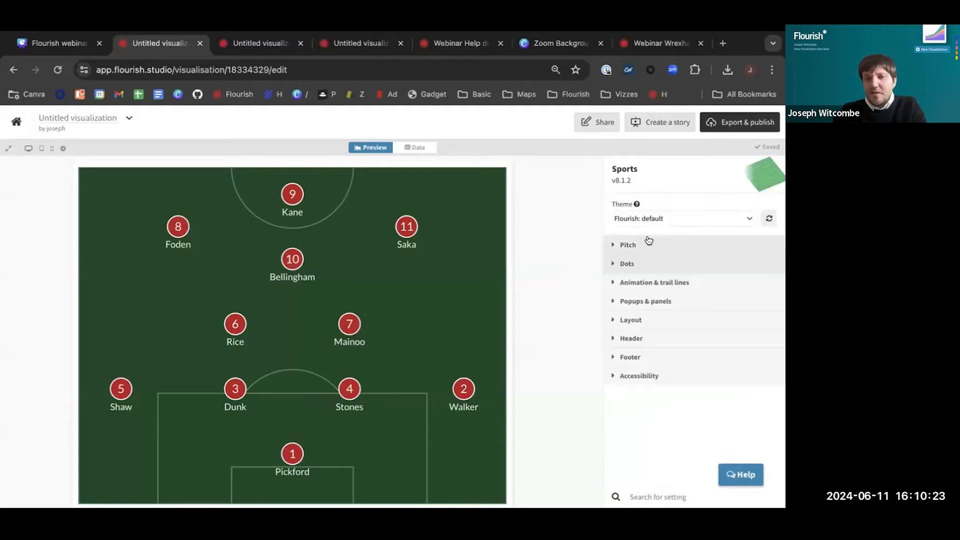
Try the preset pitch formations 4-3-2-1 and 4-3-3, and switch the formation type back to Custom
click(667, 243)
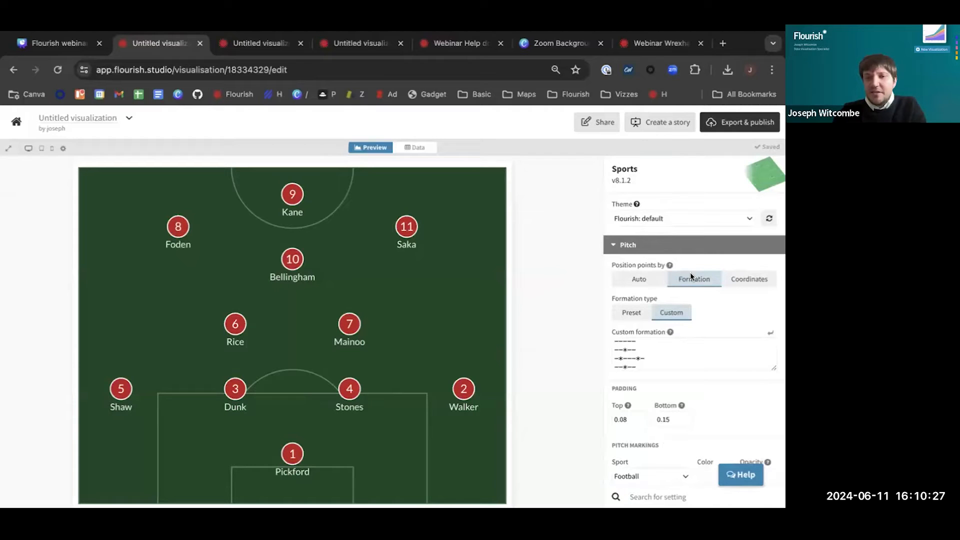
scroll(691, 276, down, 1)
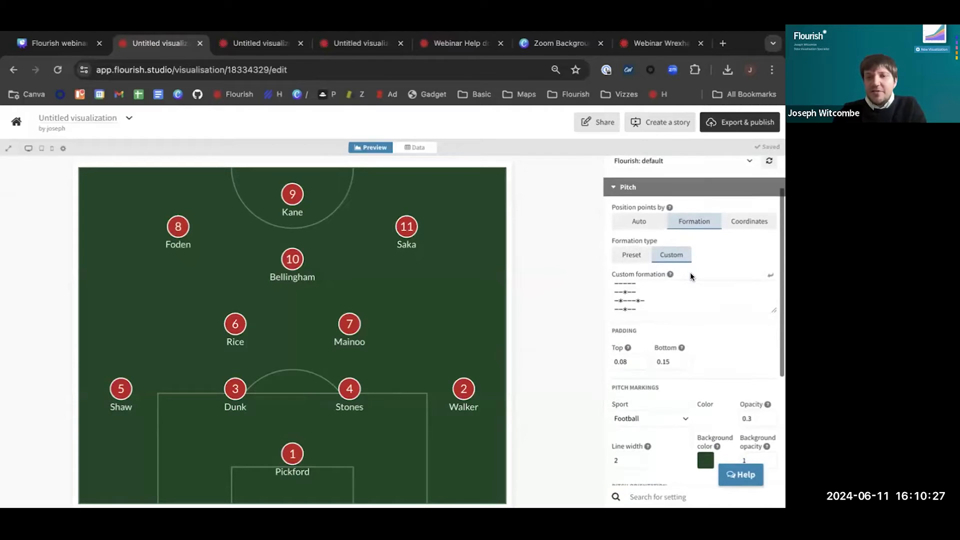
click(632, 256)
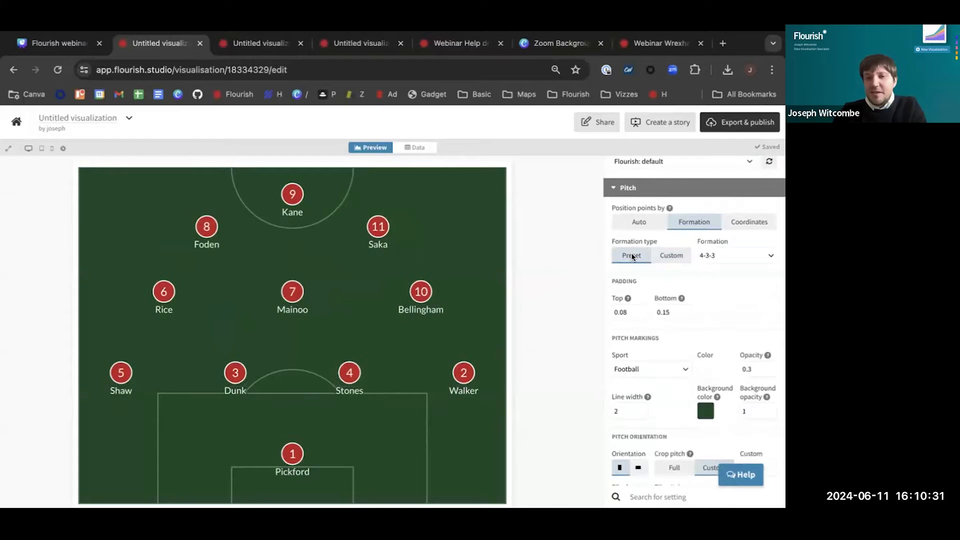
click(770, 255)
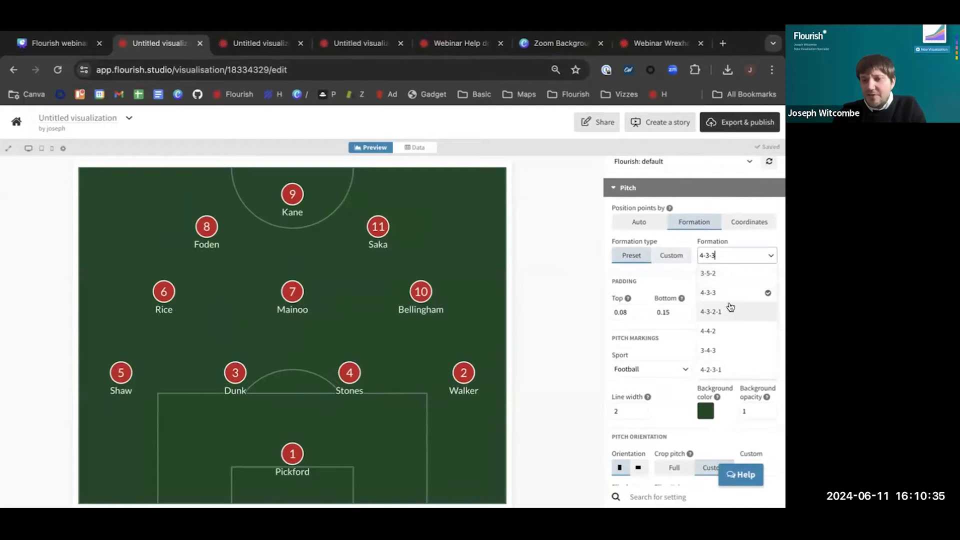
click(731, 310)
click(770, 255)
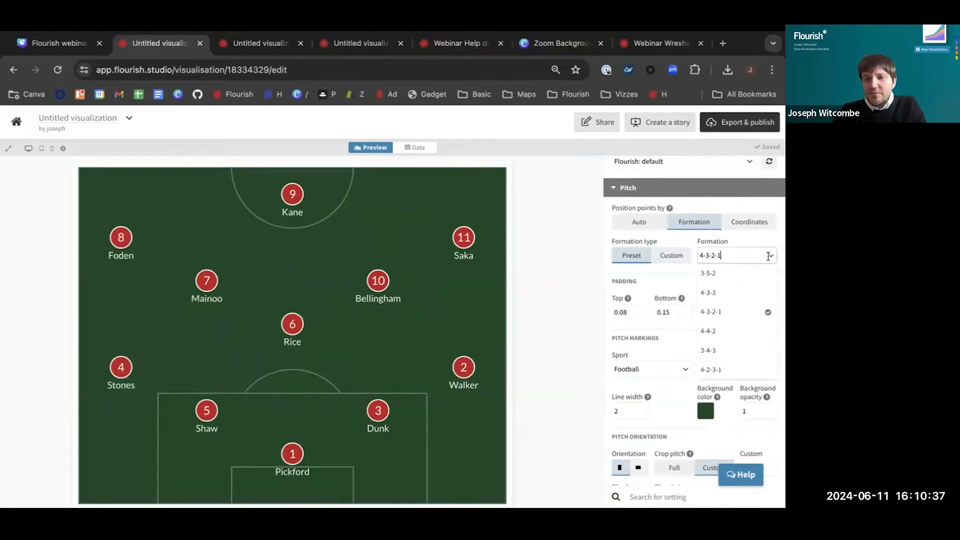
click(741, 292)
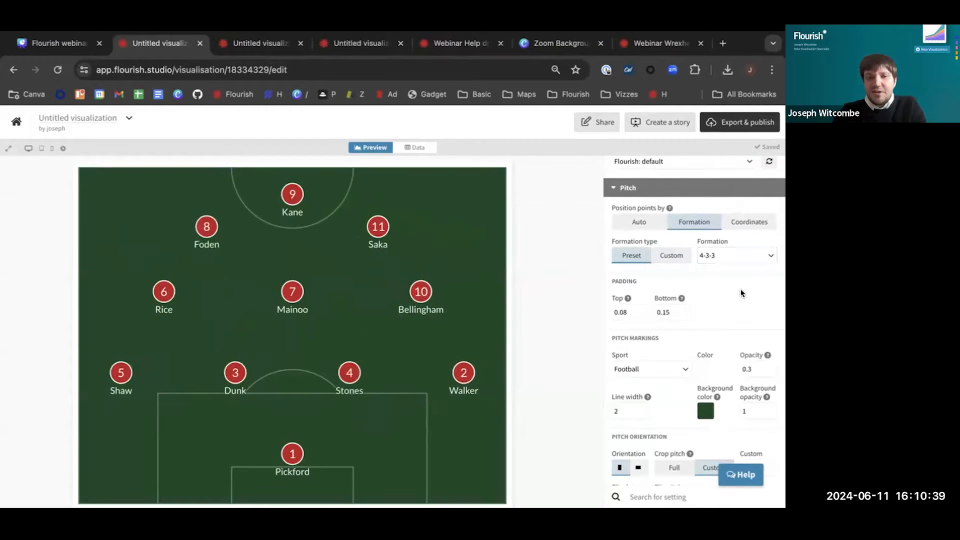
click(669, 256)
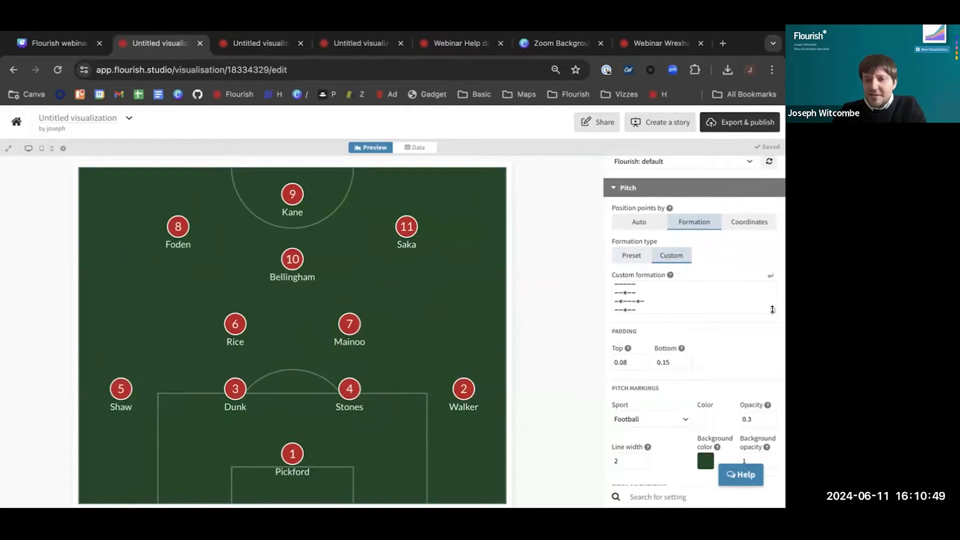
Enlarge the custom formation field, try adding a second asterisk to its last row, and undo that addition
drag(773, 309, 764, 363)
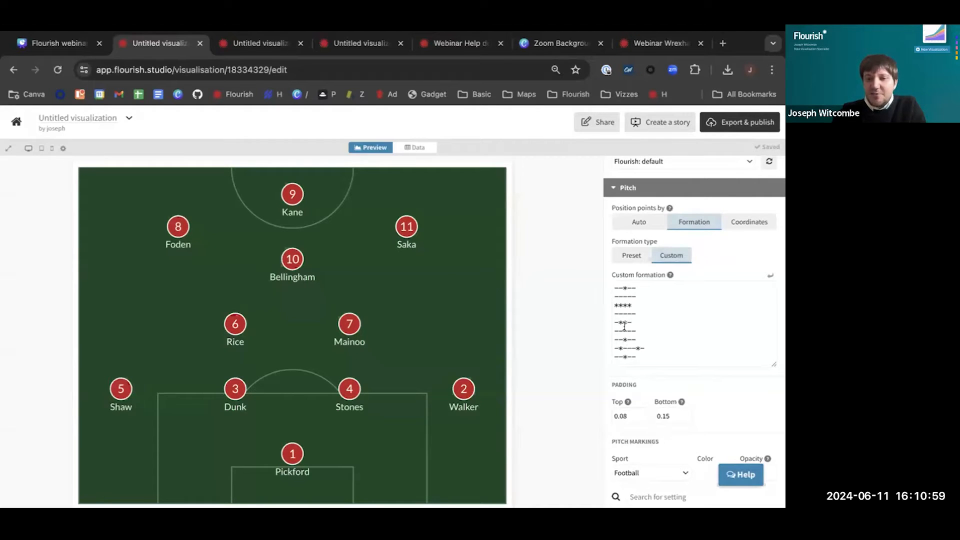
click(627, 356)
text(*)
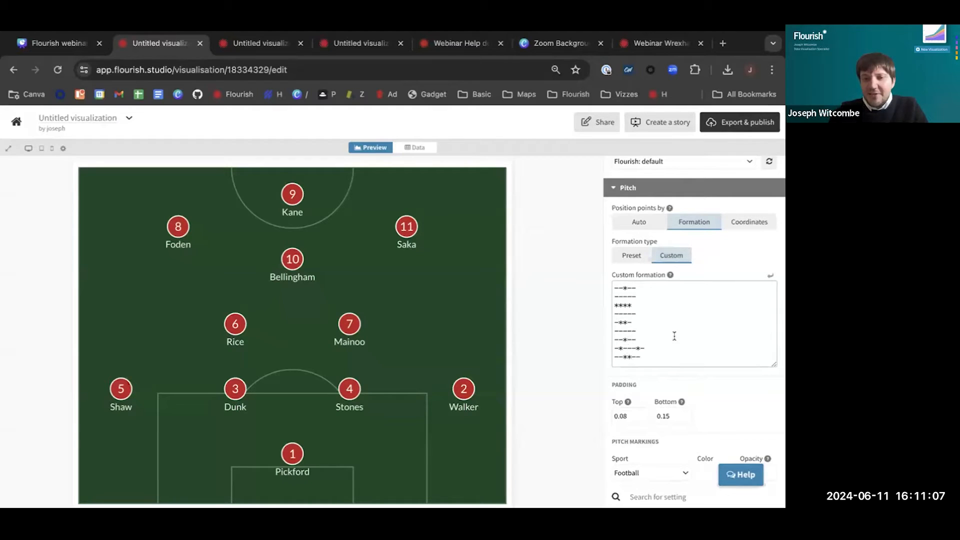
key(BackSpace)
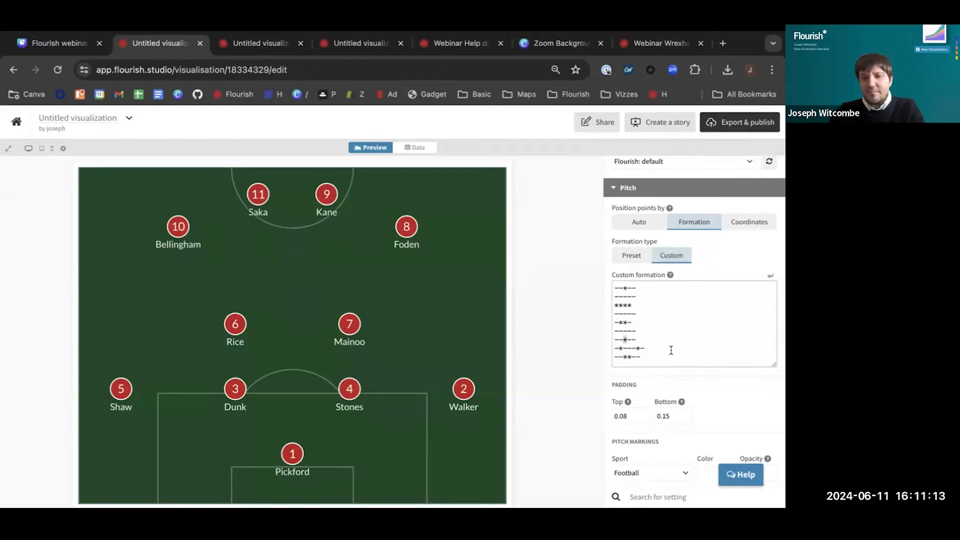
key(super+z)
click(552, 366)
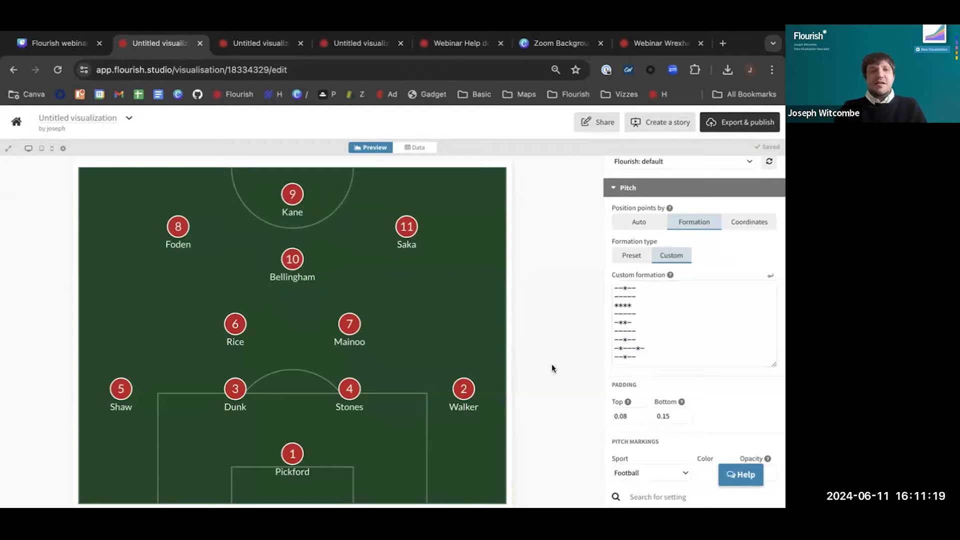
Rename the visualization as "England team" and create a story from it
click(86, 118)
key(BackSpace)
text(Engl)
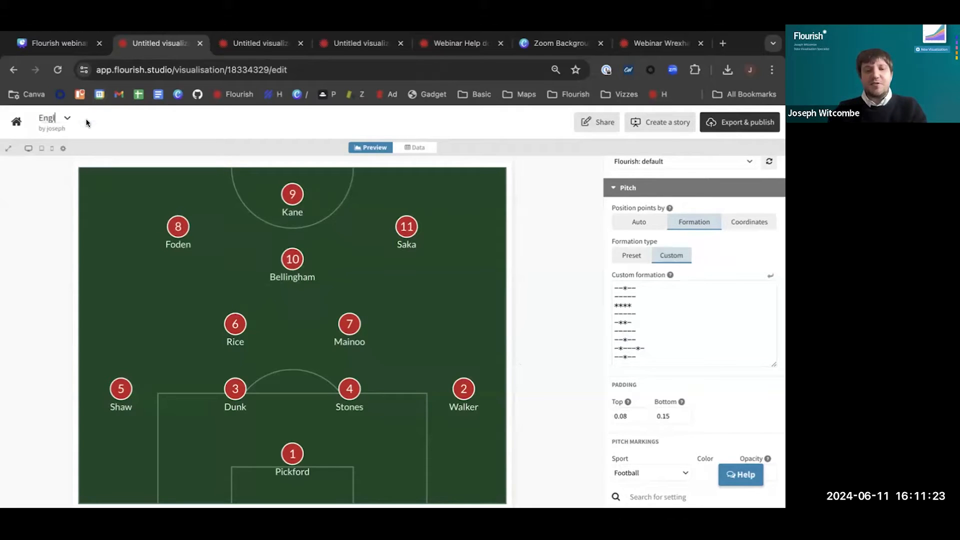
text(and team)
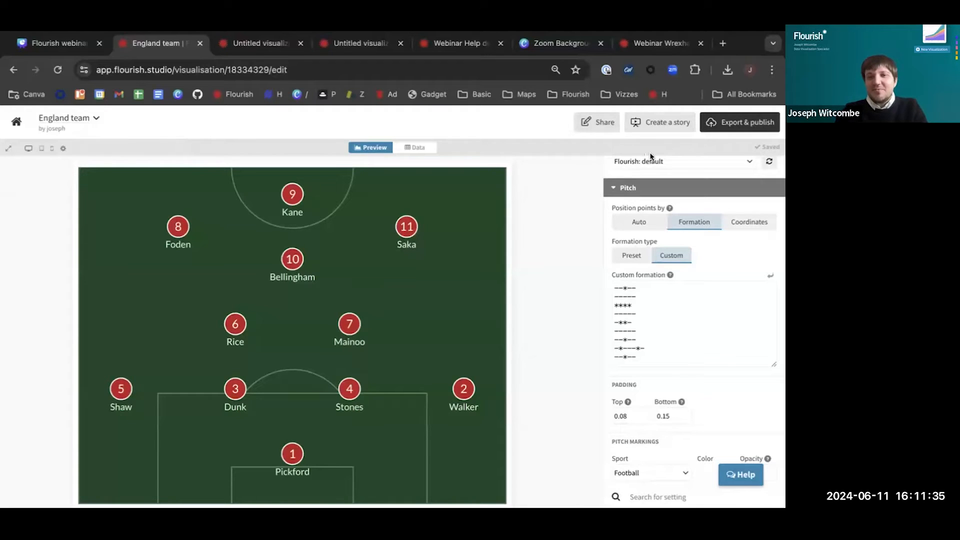
click(661, 123)
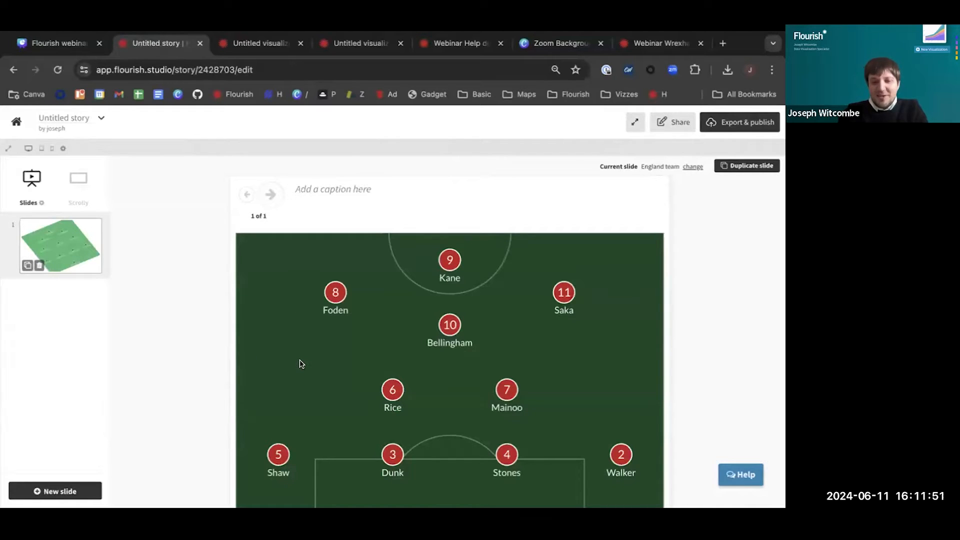
On the story slide, move player 5 up the left flank, shift players 3, 4 and 2 leftward into a back three, and move player 8 inward
mouse_move(279, 454)
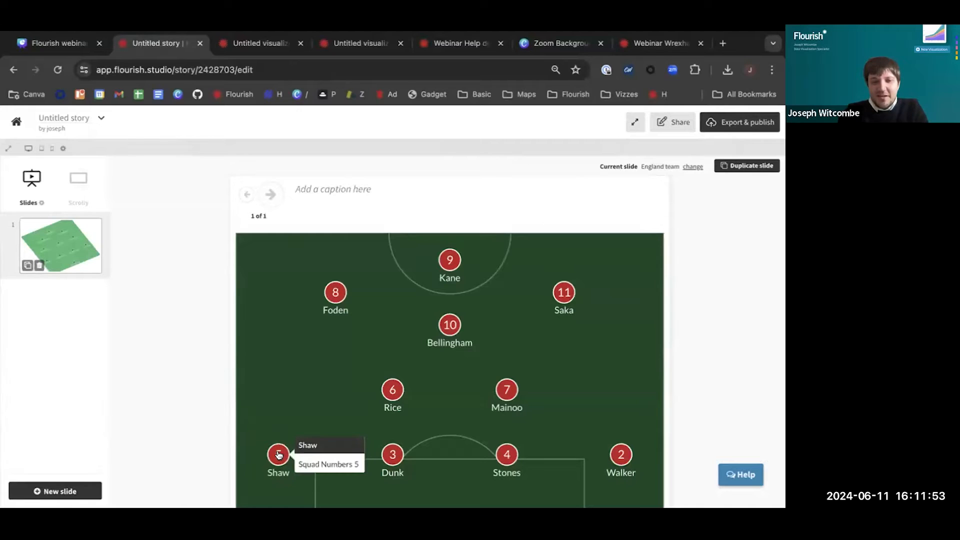
click(279, 454)
drag(279, 455, 279, 346)
drag(393, 456, 328, 458)
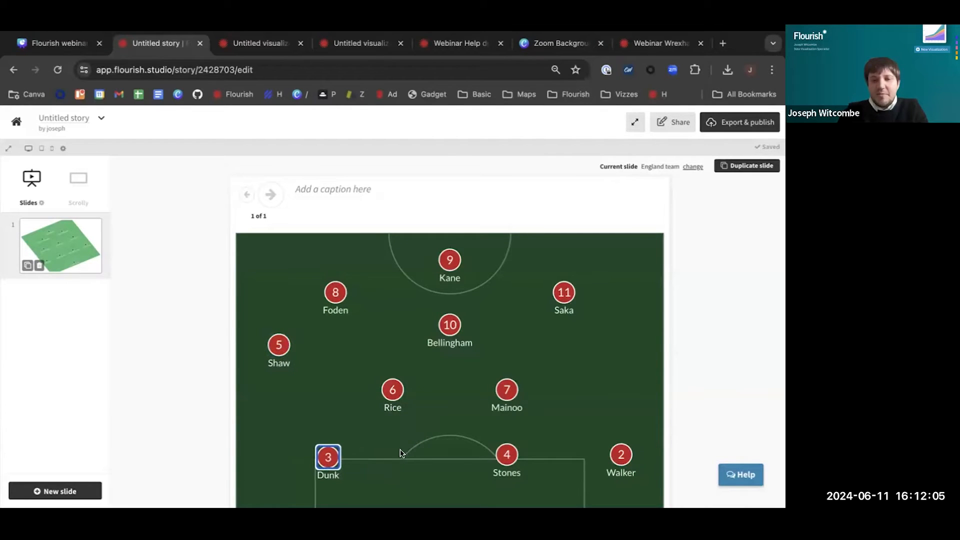
drag(509, 455, 454, 455)
drag(622, 454, 580, 454)
drag(335, 292, 374, 288)
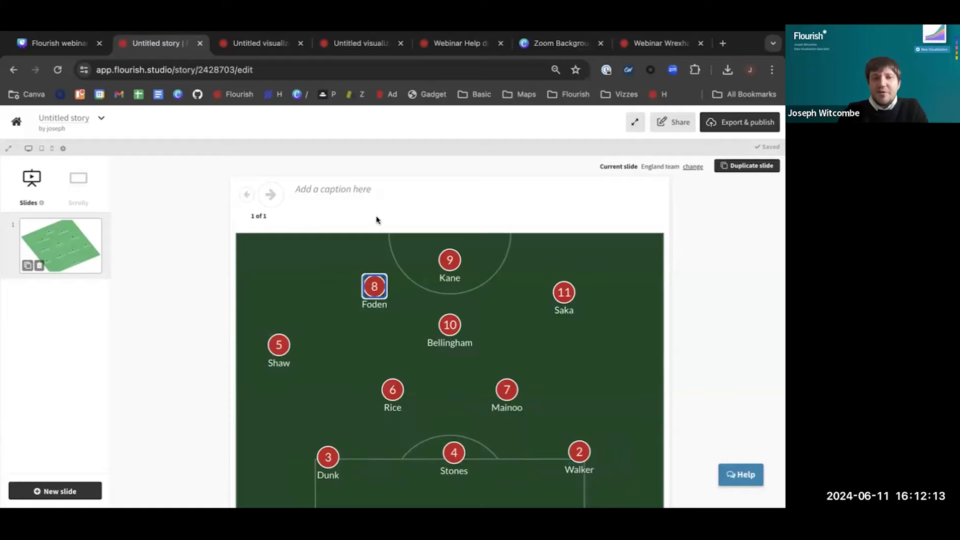
click(297, 265)
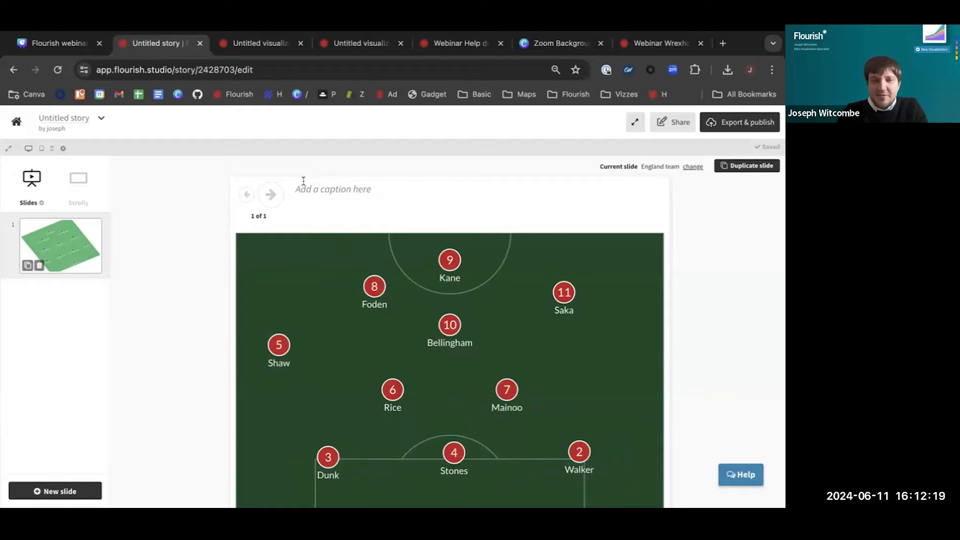
Set the story's slide navigation style to None
click(41, 202)
click(80, 224)
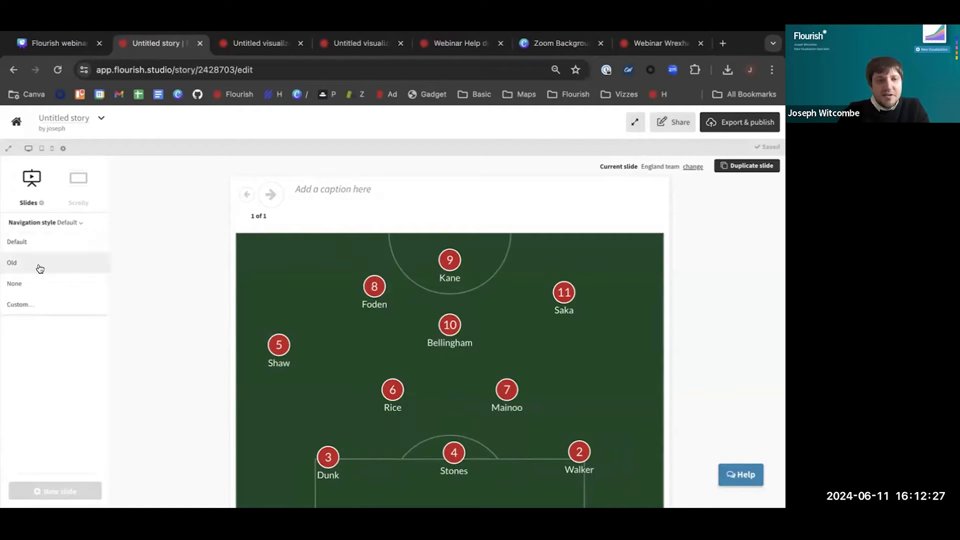
click(37, 284)
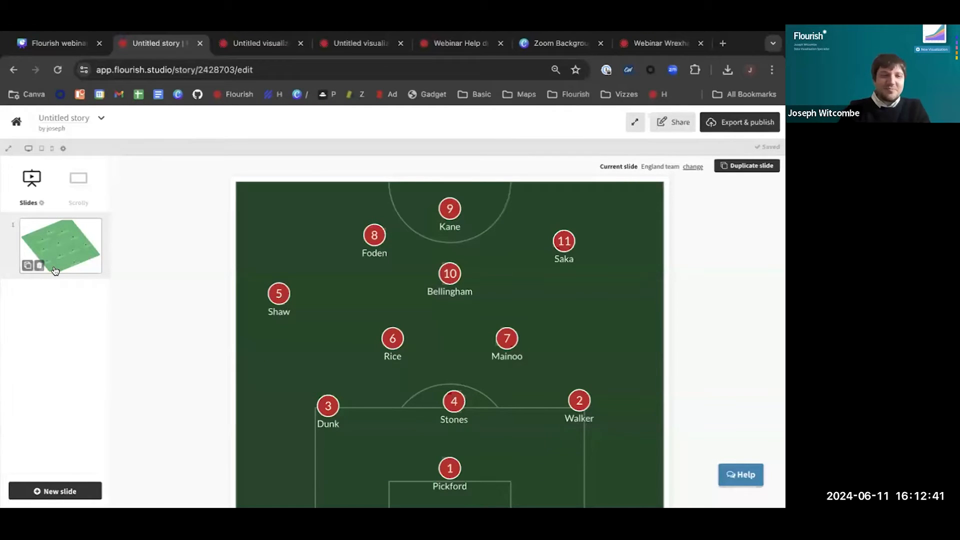
Delete the edited slide and choose the newest England team visualization for the empty slide
click(39, 266)
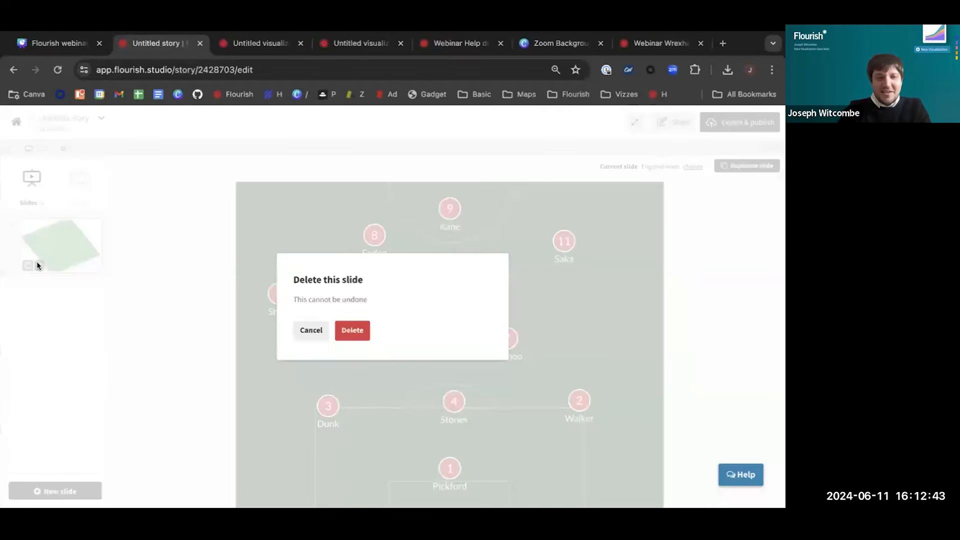
click(350, 330)
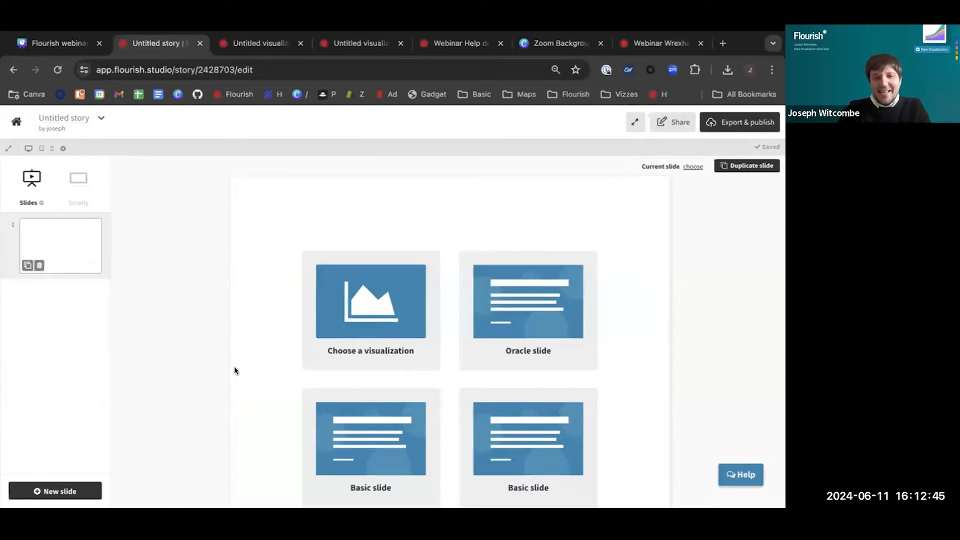
click(371, 302)
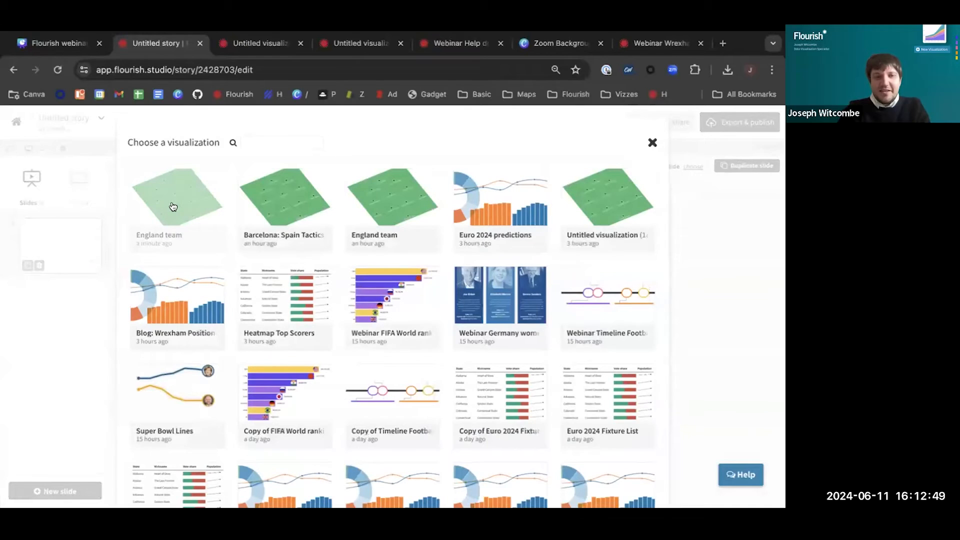
click(173, 206)
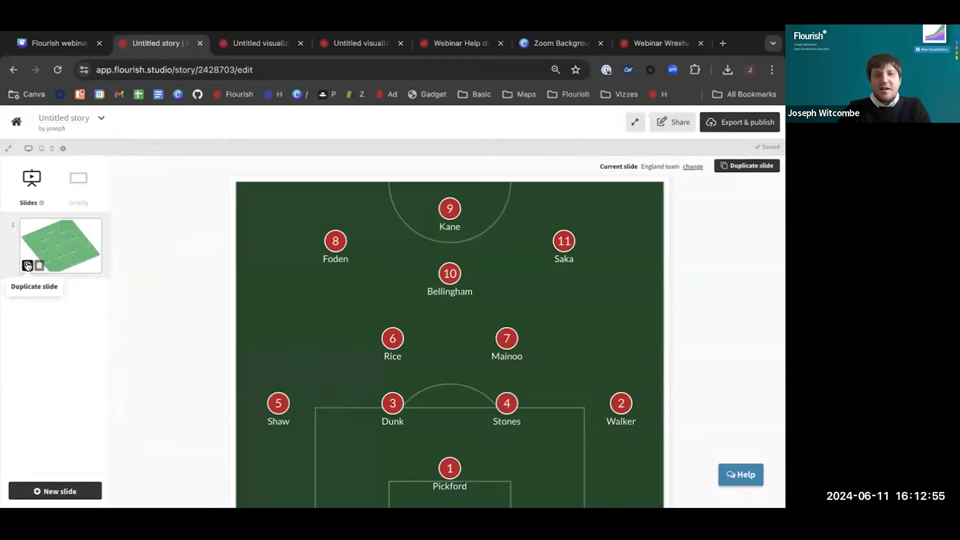
Open the slide's England team visualization in a new tab and set its pitch to full crop with horizontal orientation
right_click(652, 171)
click(631, 171)
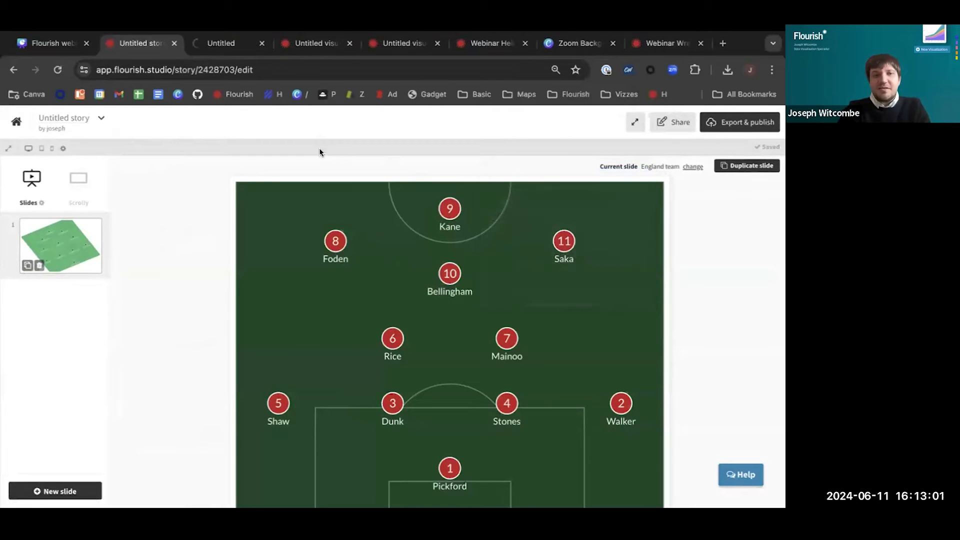
click(230, 44)
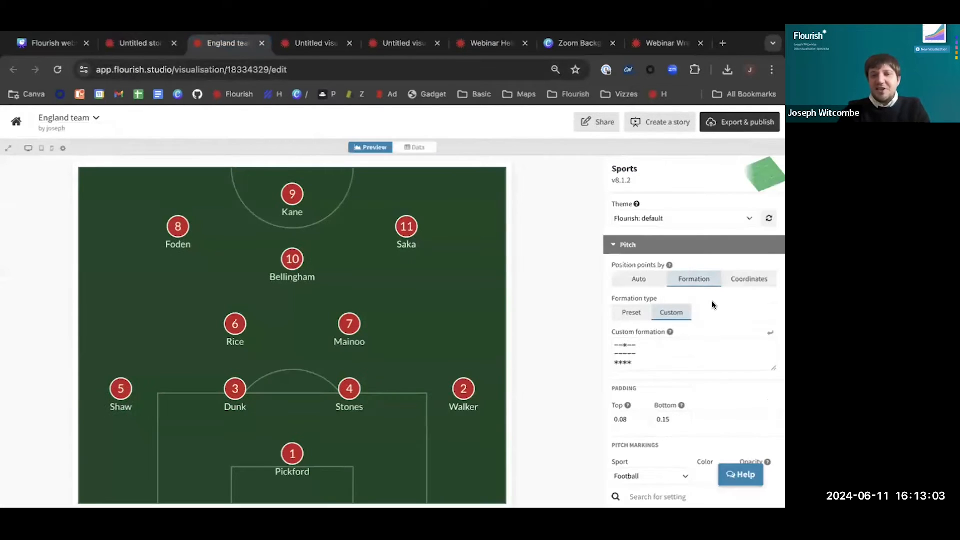
scroll(701, 358, down, 3)
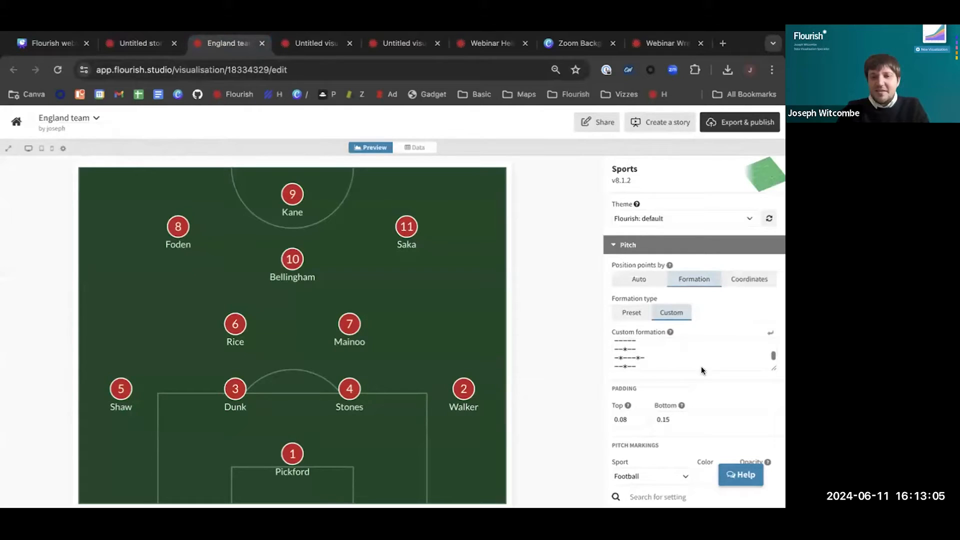
scroll(714, 378, down, 4)
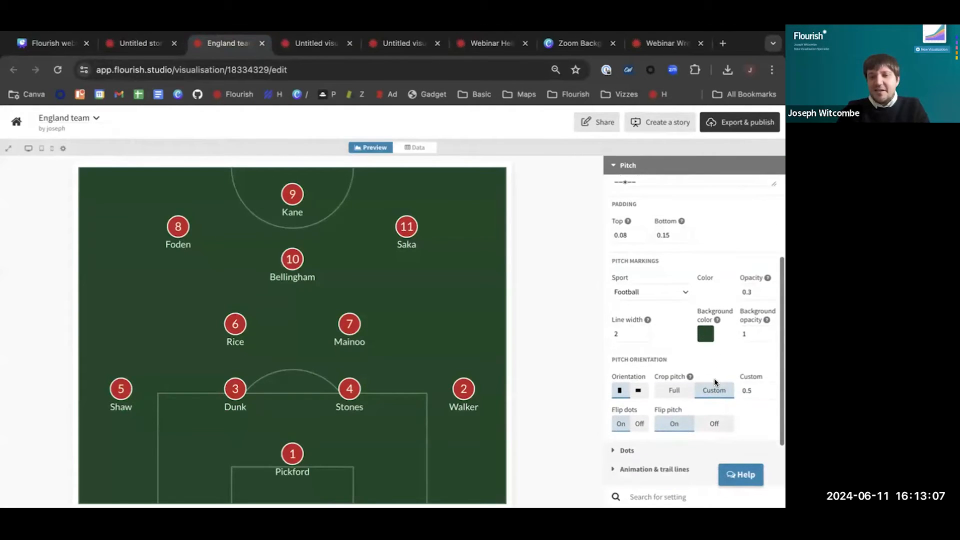
click(671, 391)
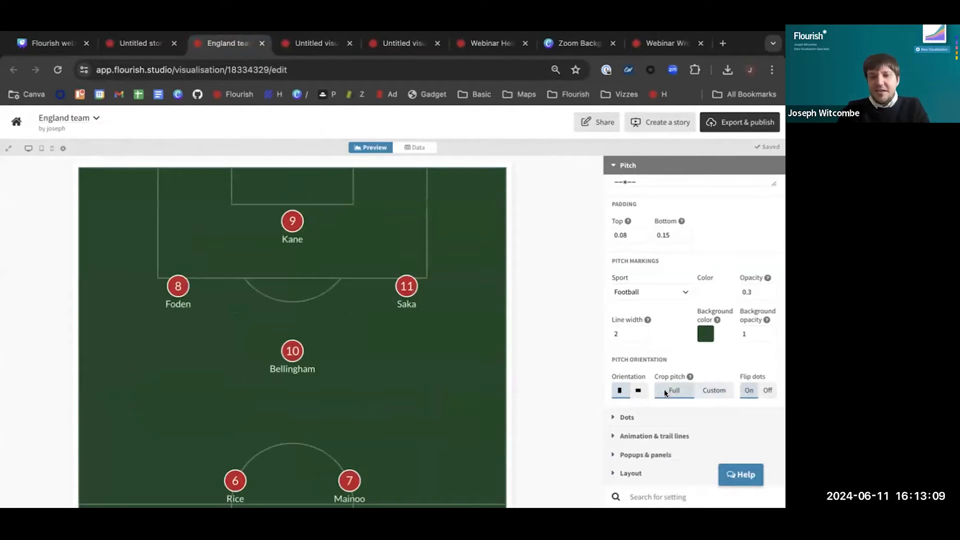
click(638, 390)
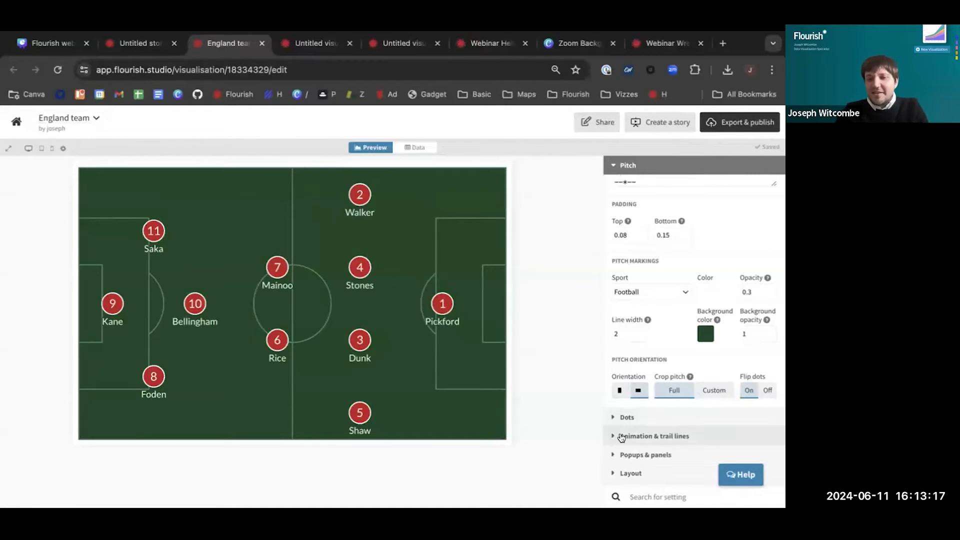
Set the visualization's position animation duration to 0.7
click(666, 438)
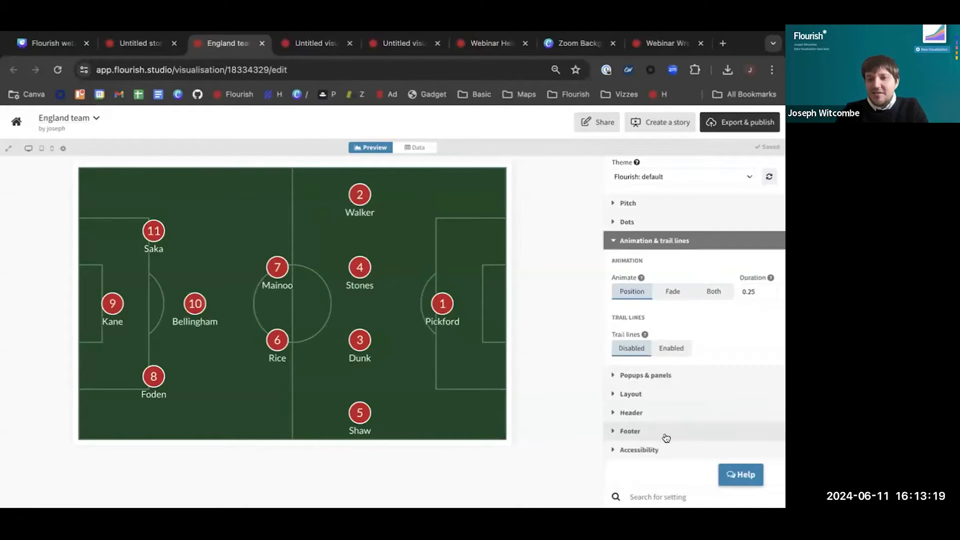
double_click(756, 292)
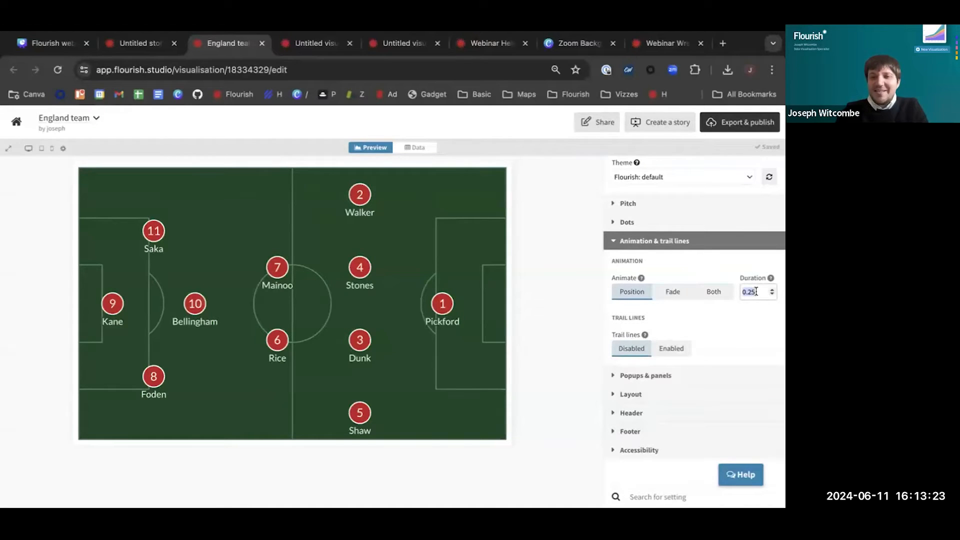
key(BackSpace)
text(0.7)
click(737, 326)
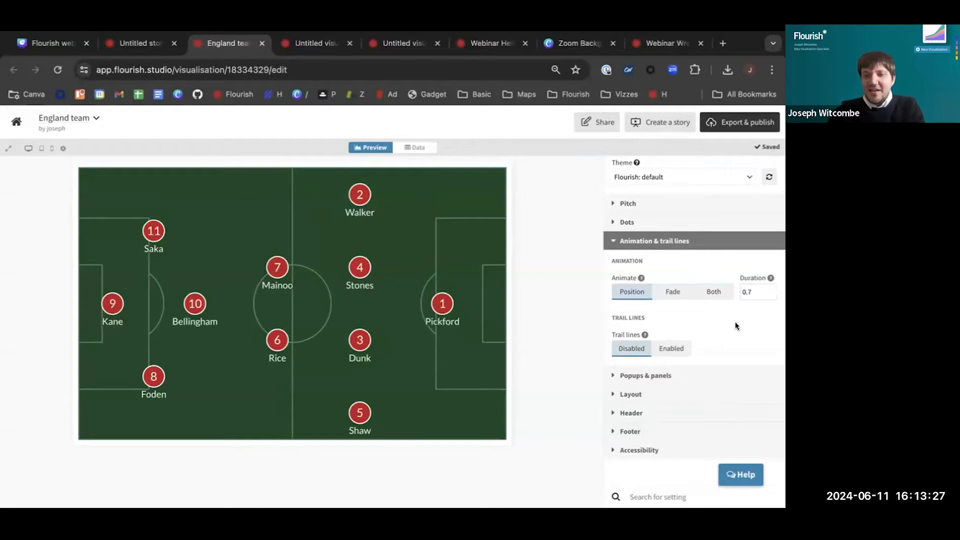
Enable trail lines for the players and choose white as the trail color
click(665, 349)
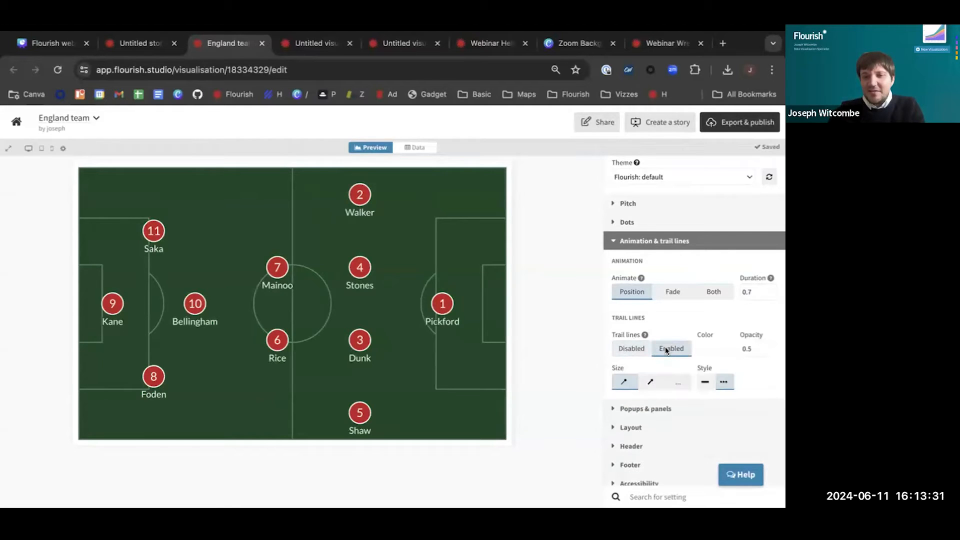
click(713, 351)
click(626, 156)
drag(627, 156, 589, 123)
click(567, 219)
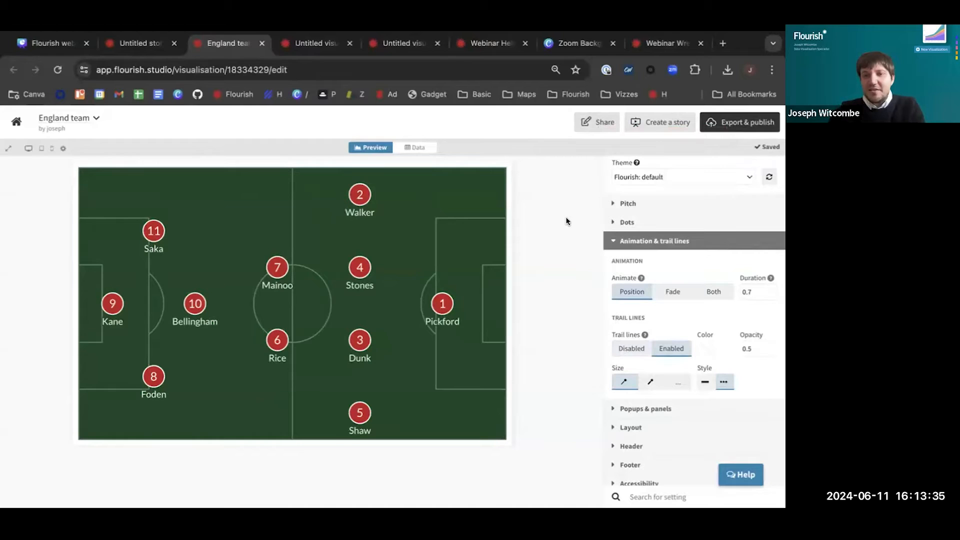
Reload the untitled story so it picks up the visualization changes, and duplicate its slide
click(141, 48)
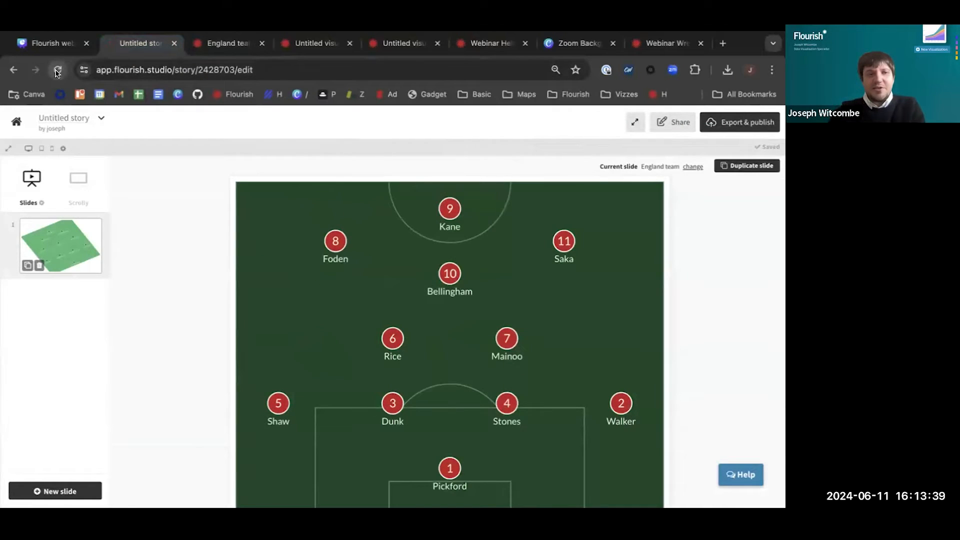
click(58, 71)
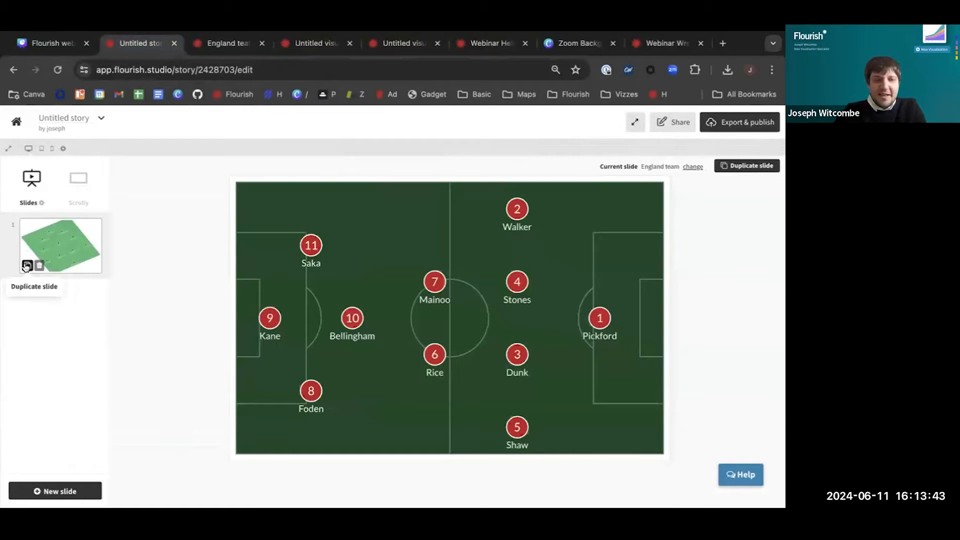
click(26, 267)
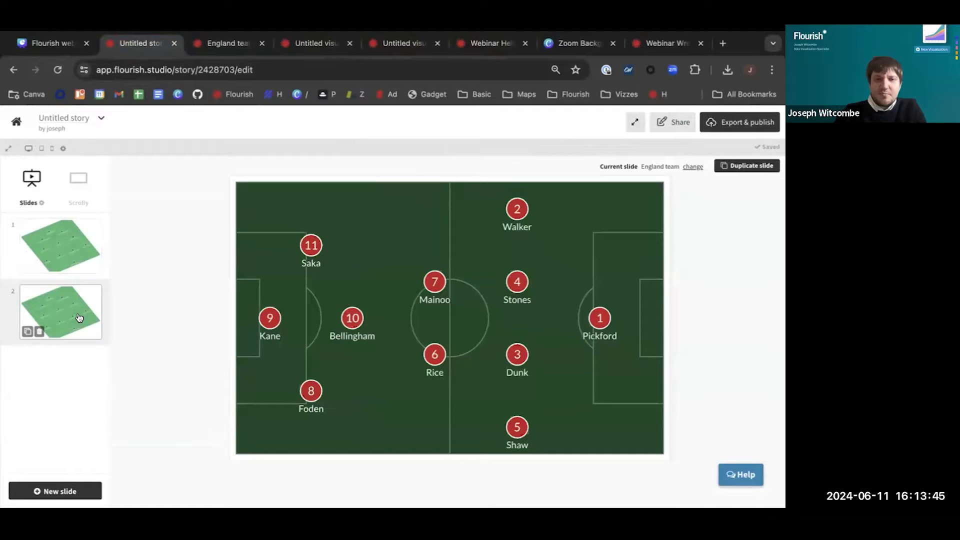
On the second slide, move player 5 forward along the flank, player 8 inward, and shift players 3, 4 and 2 across into a back three
mouse_move(520, 428)
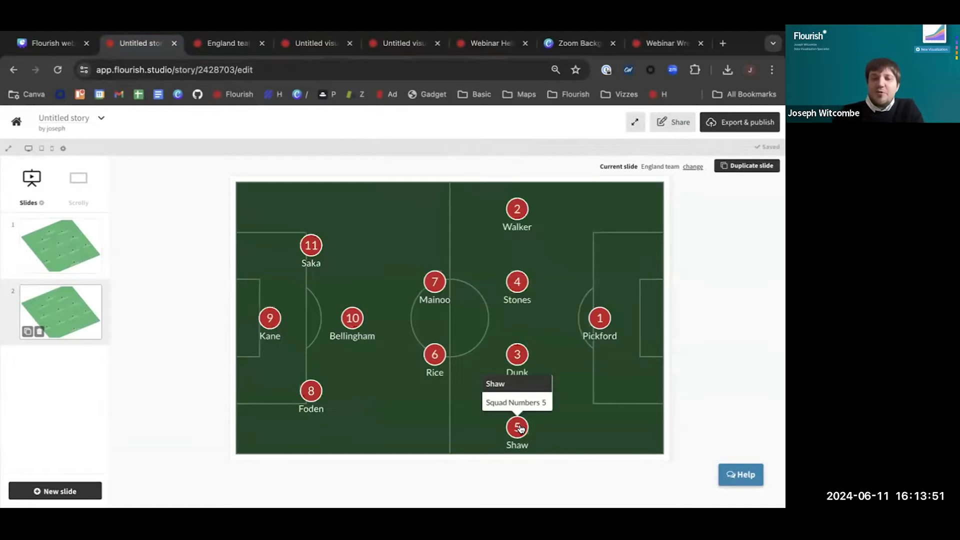
drag(520, 428, 409, 418)
mouse_move(312, 391)
mouse_down()
mouse_move(320, 369)
mouse_move(312, 360)
mouse_up()
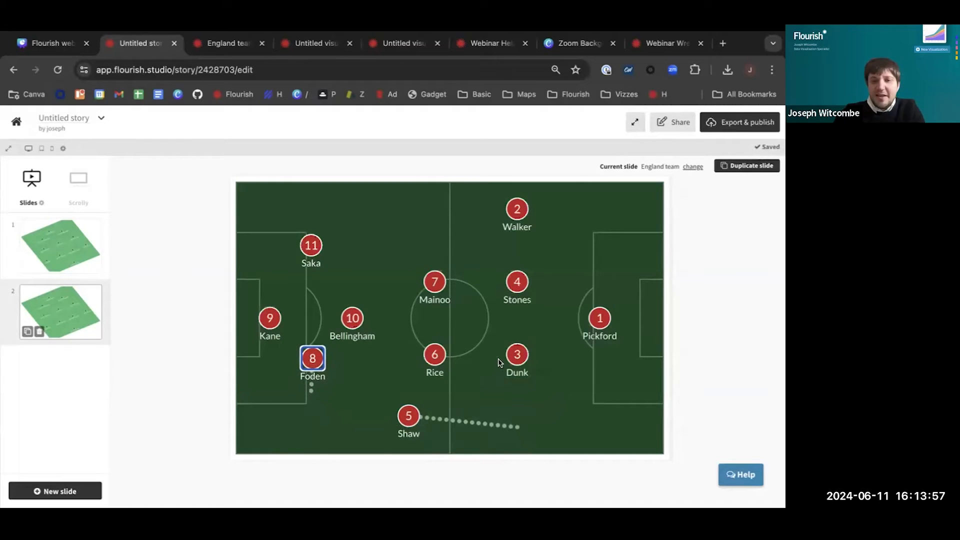
drag(517, 356, 517, 383)
drag(517, 290, 514, 321)
drag(517, 211, 516, 241)
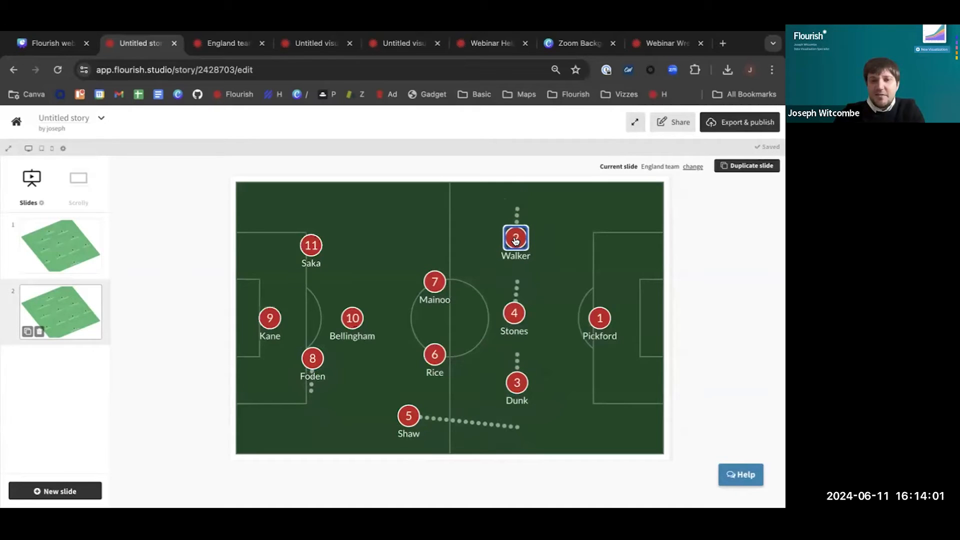
Switch between the first and second slides to preview the player movements and trail lines
click(69, 248)
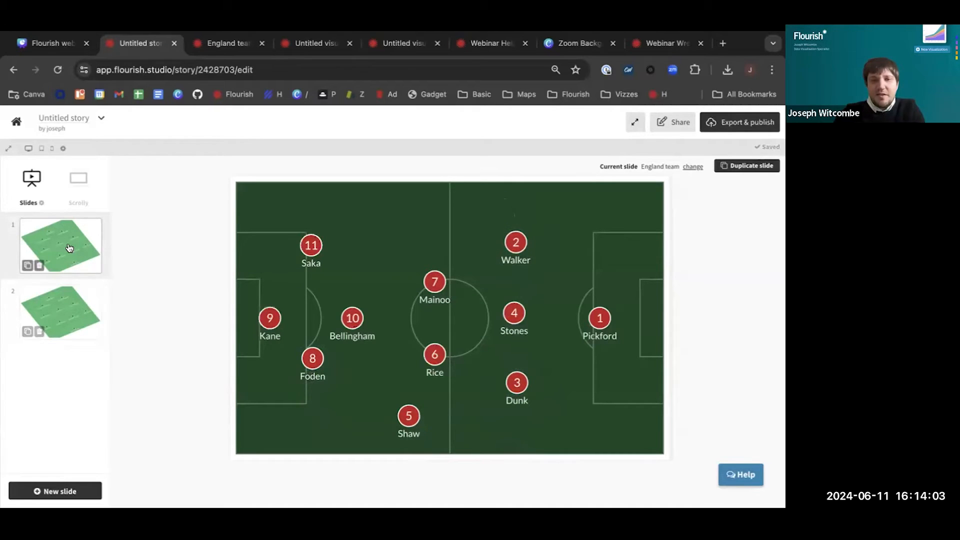
click(64, 304)
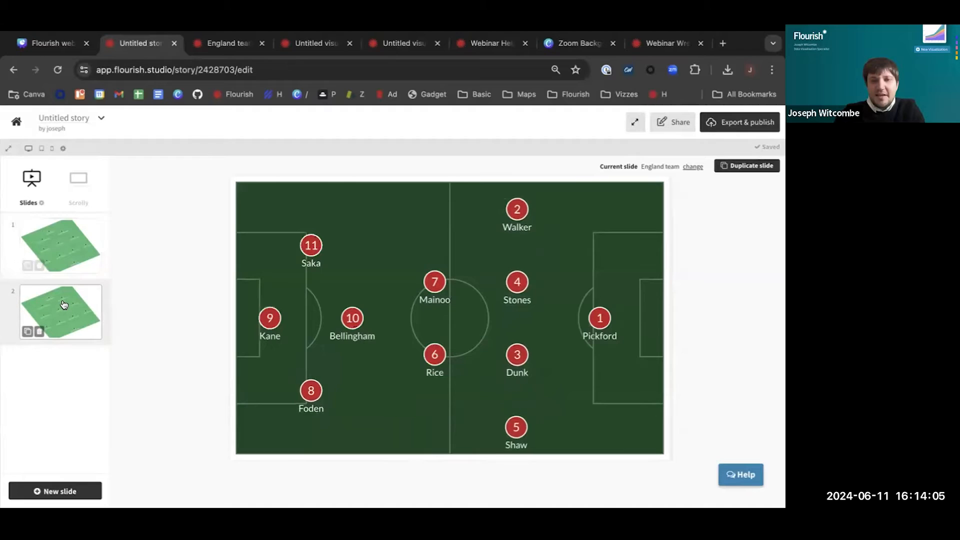
click(62, 250)
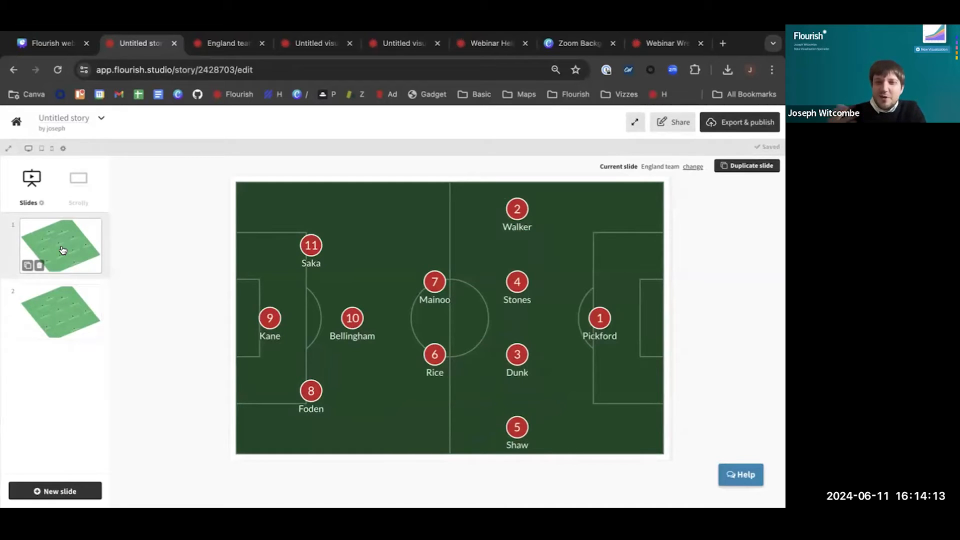
Turn on autoplay for the story and set the first slide's duration to 2 seconds
click(42, 203)
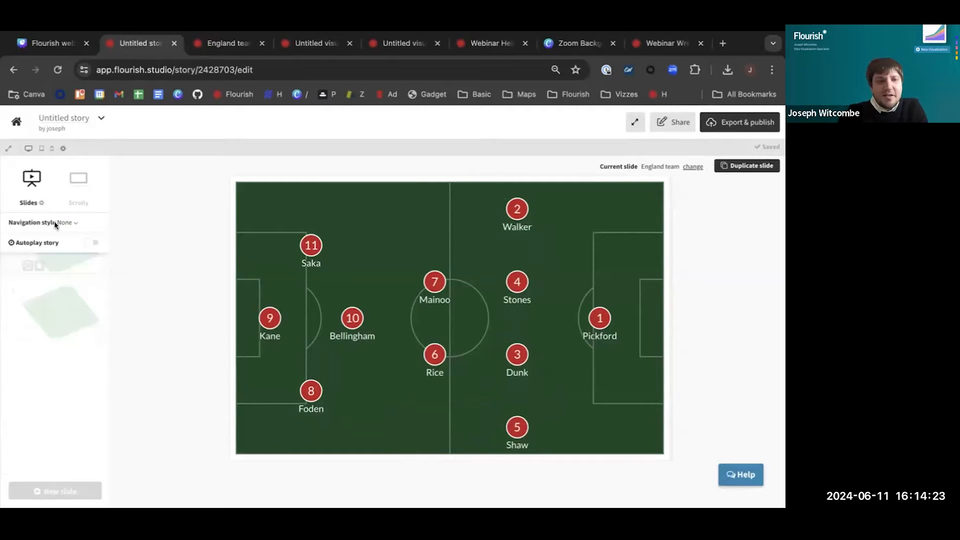
click(90, 244)
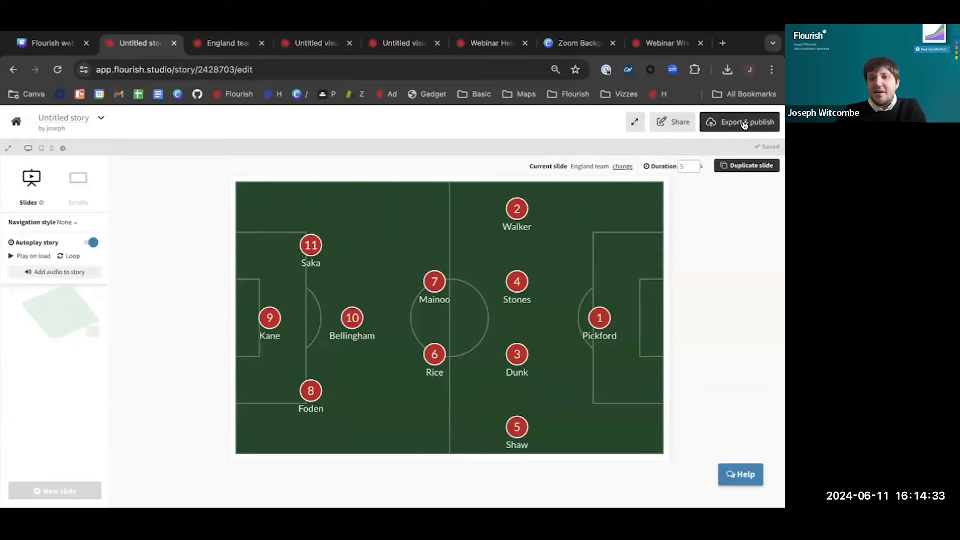
click(685, 166)
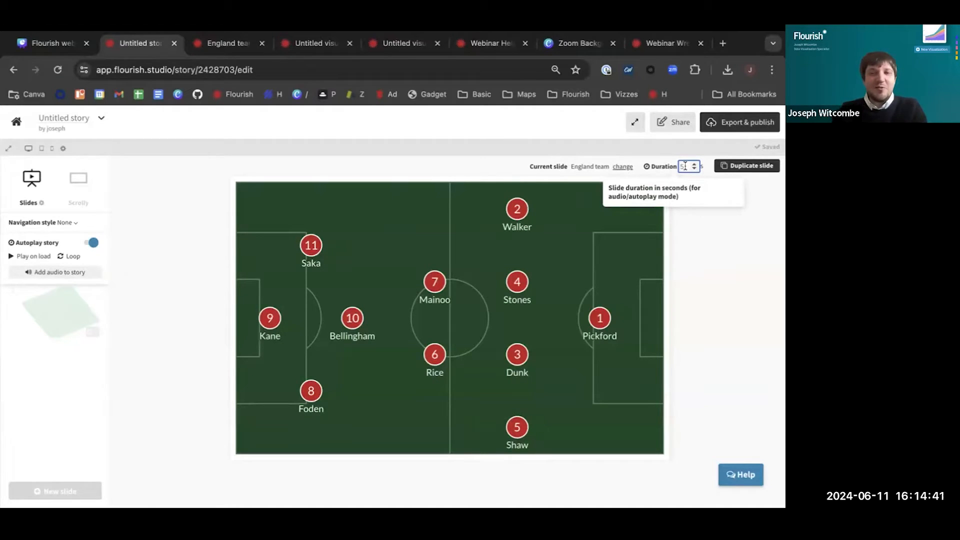
Set the second slide's duration to 2 seconds
click(49, 321)
click(70, 303)
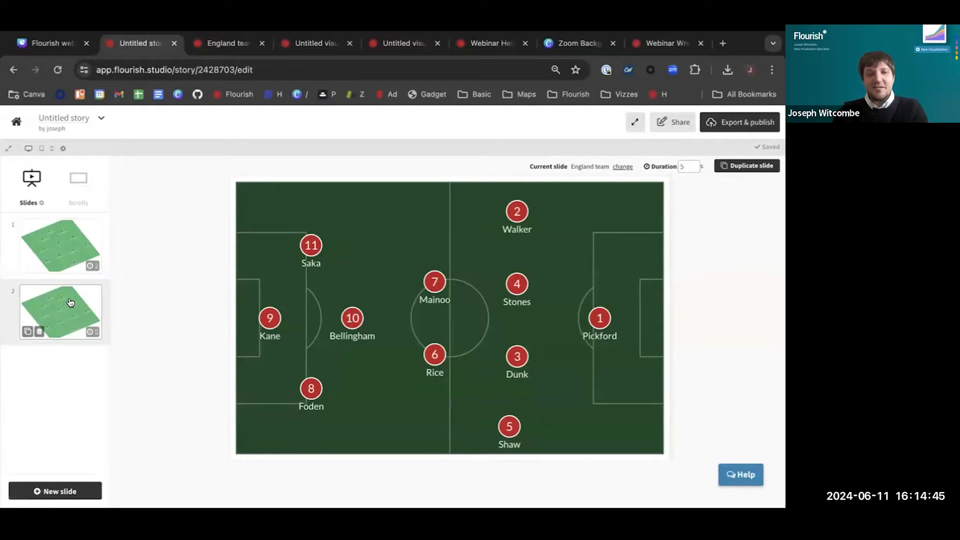
click(684, 167)
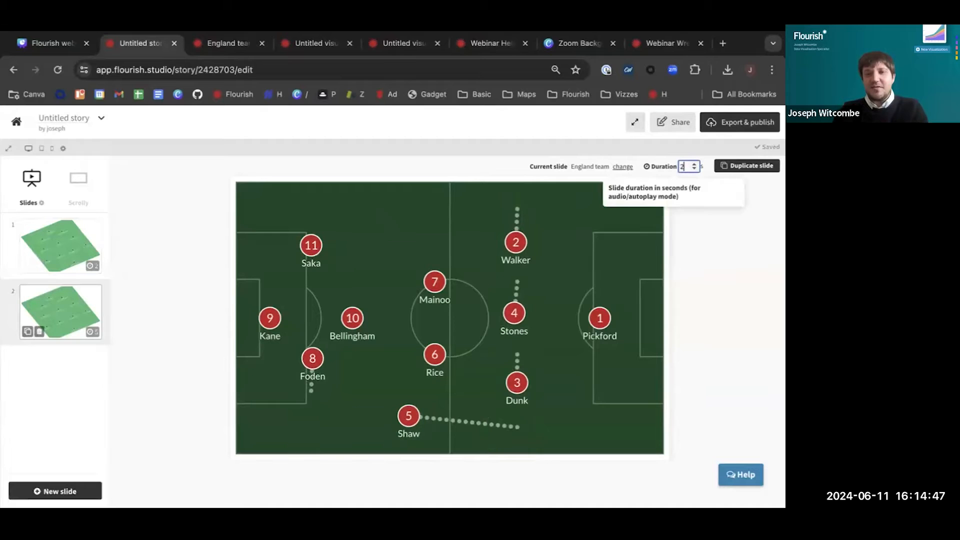
text(2)
click(705, 245)
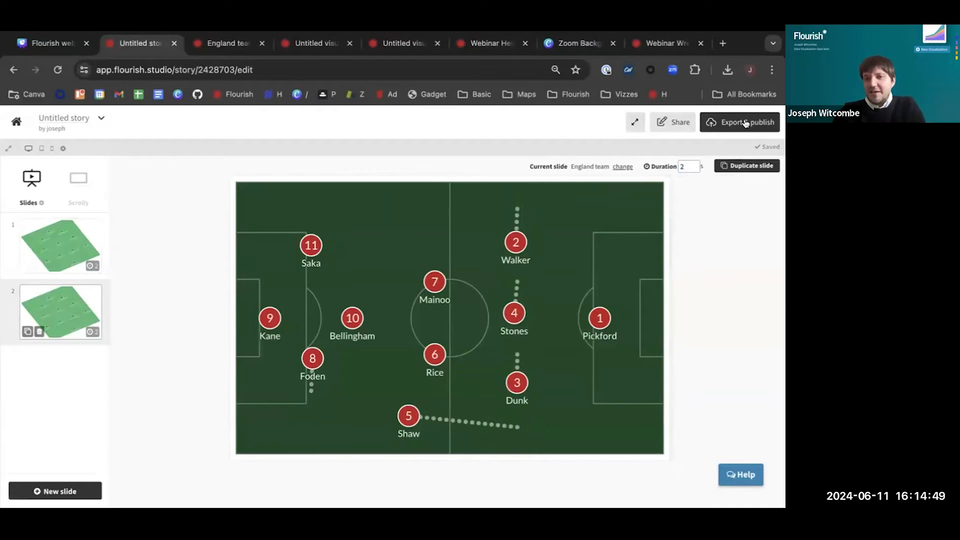
Publish the story and open its public page in a new tab to watch the animation
click(746, 124)
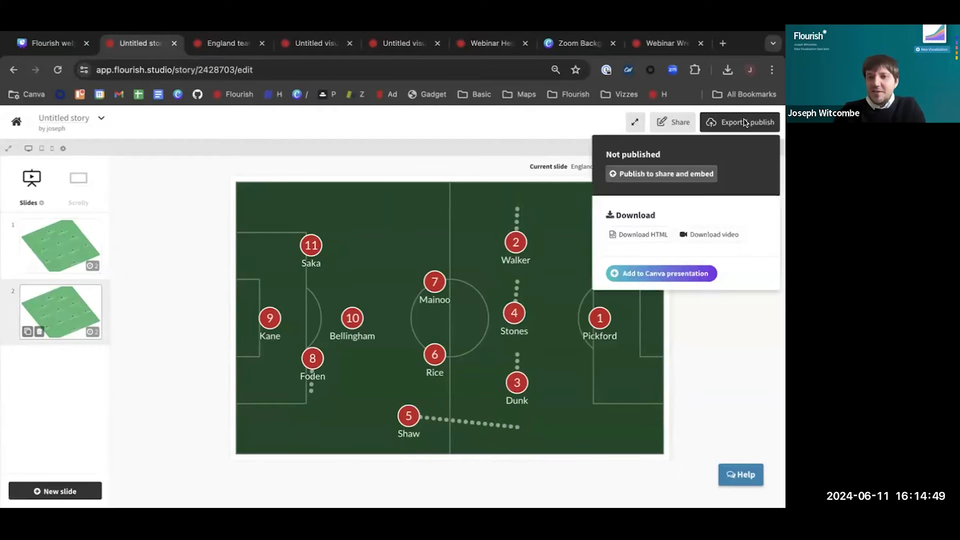
click(663, 175)
click(358, 352)
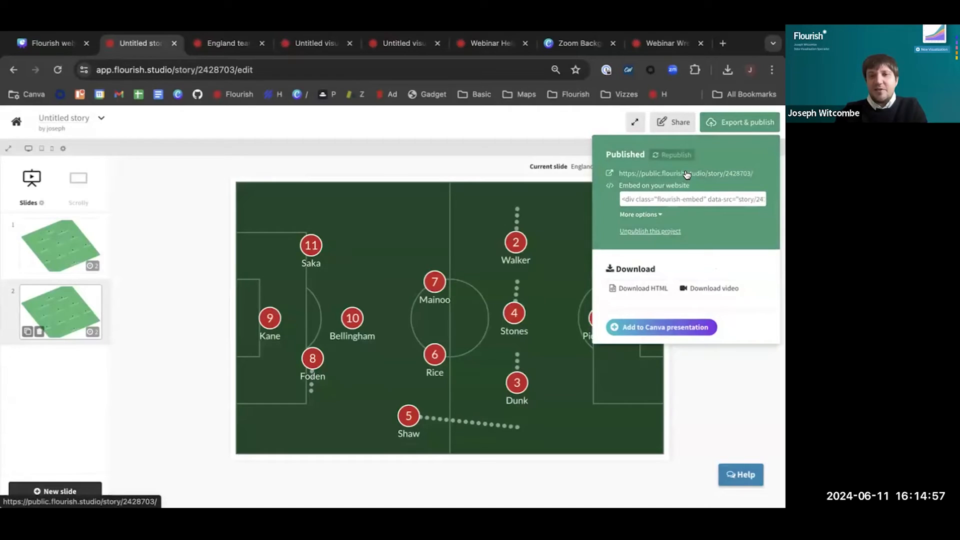
right_click(686, 174)
click(662, 178)
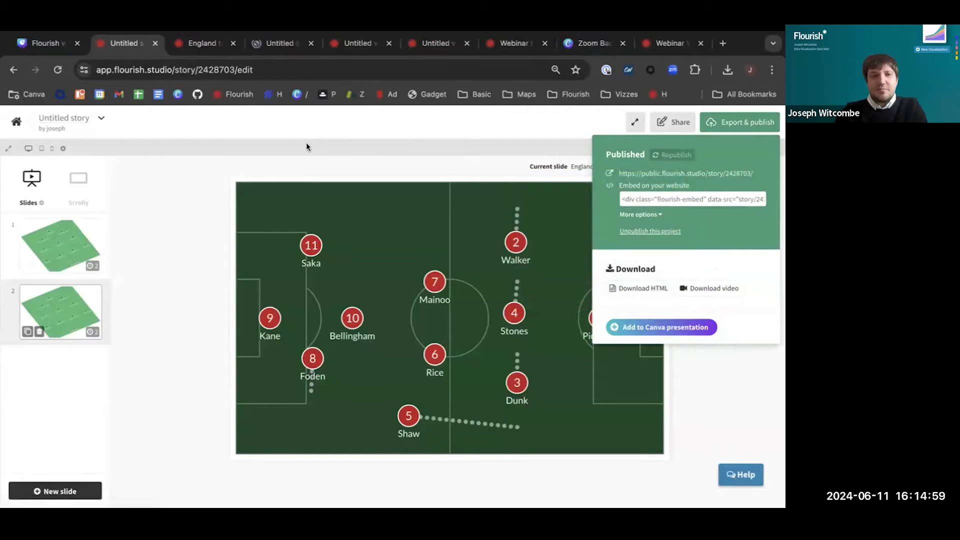
click(267, 50)
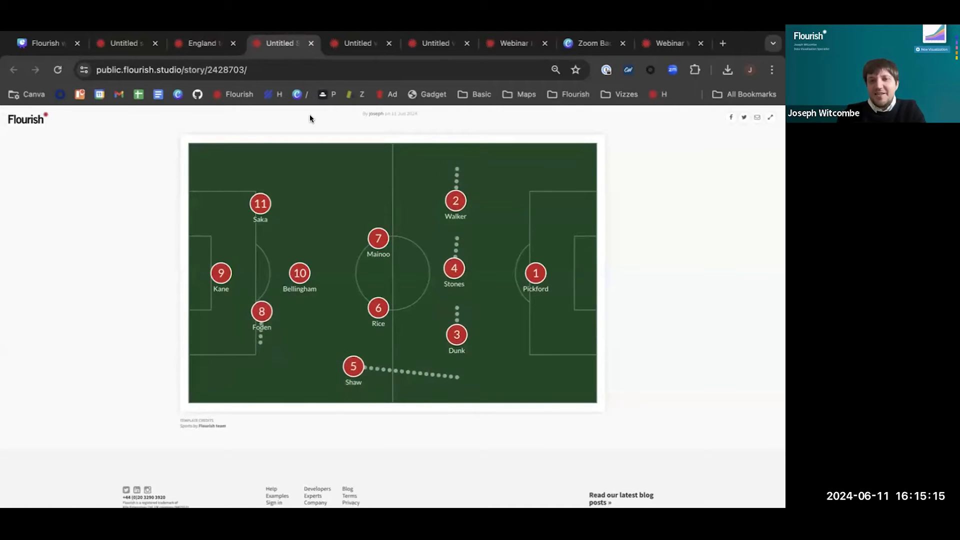
Switch the "Webinar Help docs Spain World Cup Tactics" story from Scrolly to Slides, select its first slide, and republish it
click(352, 45)
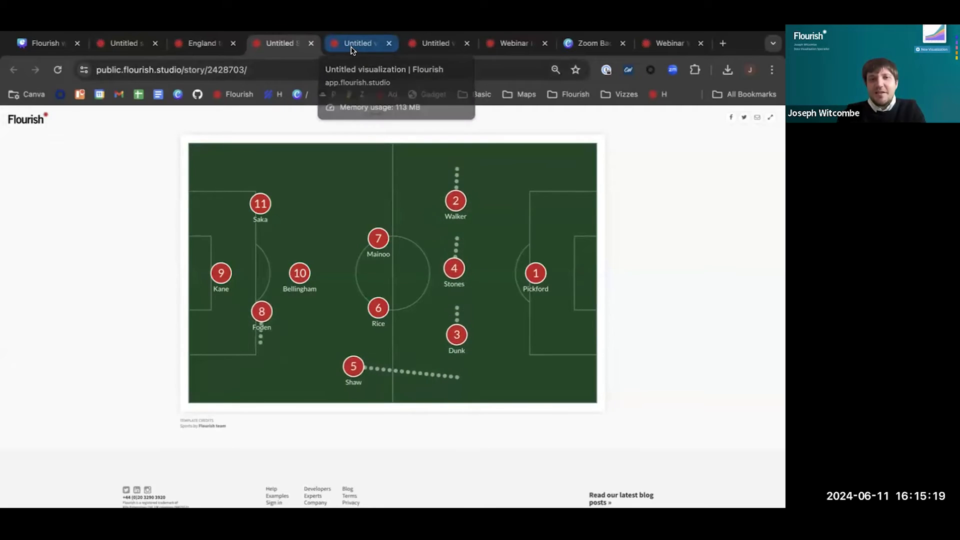
click(437, 50)
click(526, 49)
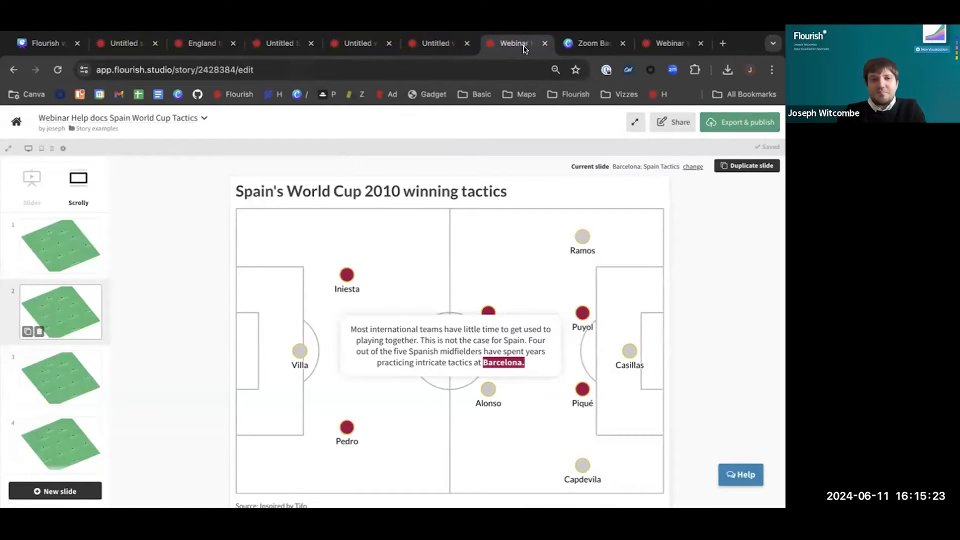
click(32, 181)
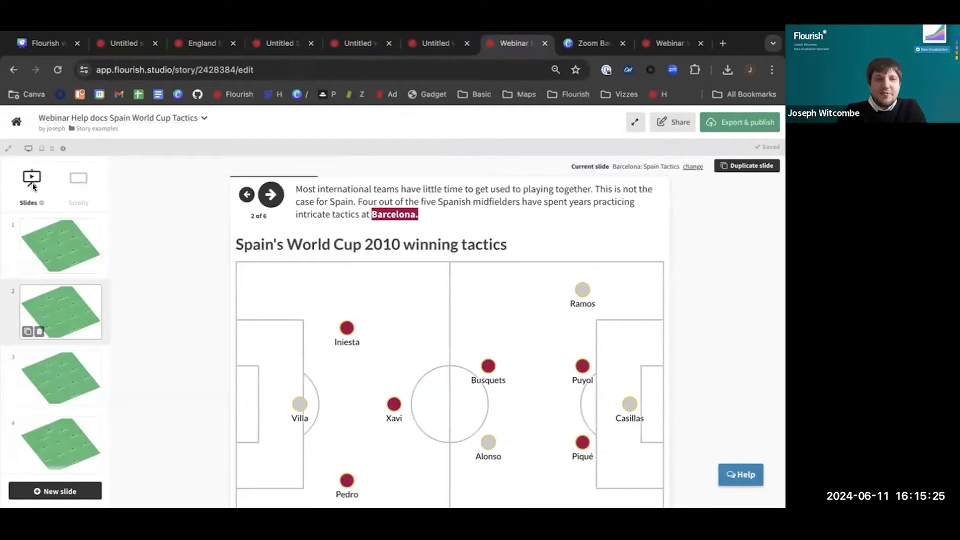
click(59, 241)
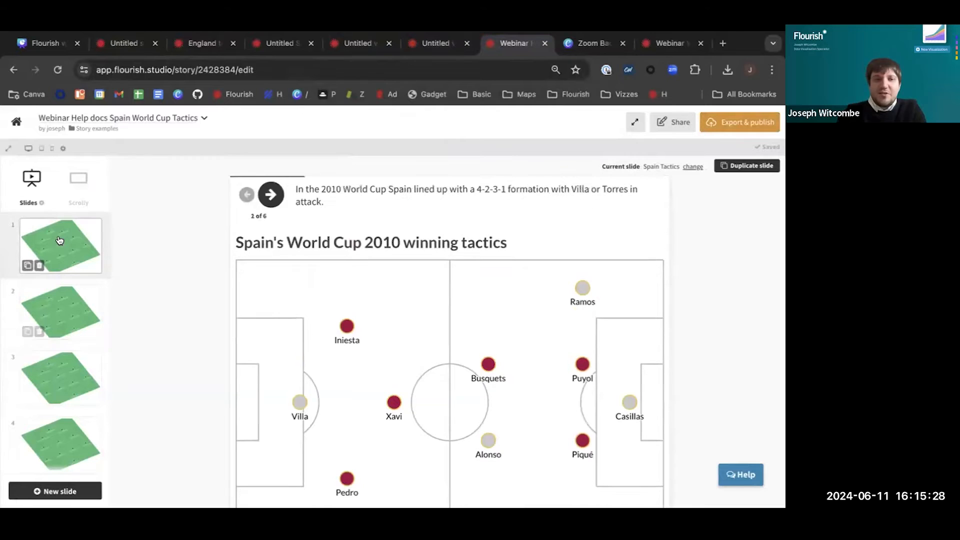
click(722, 119)
click(716, 156)
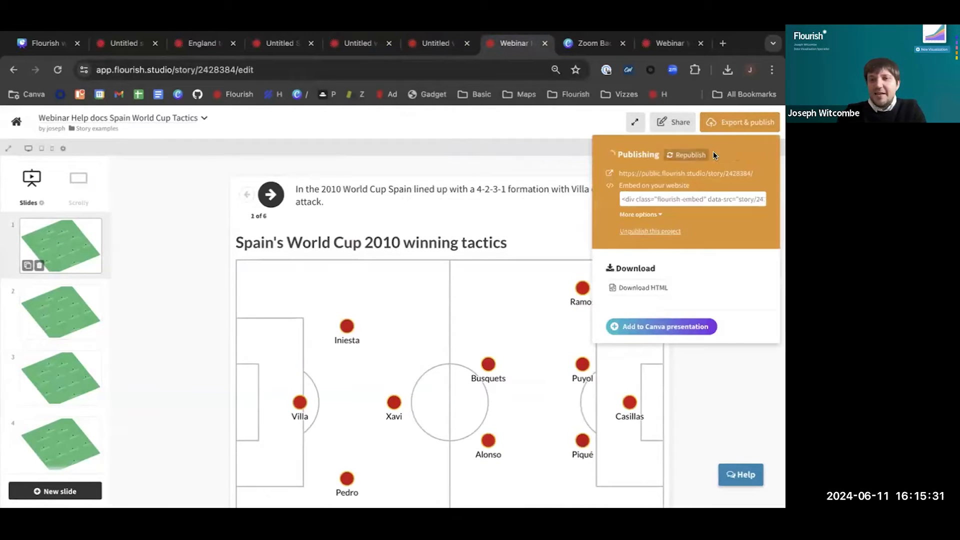
Open the Spain tactics story's public page in a new tab and advance through its slides up to slide 5
right_click(704, 172)
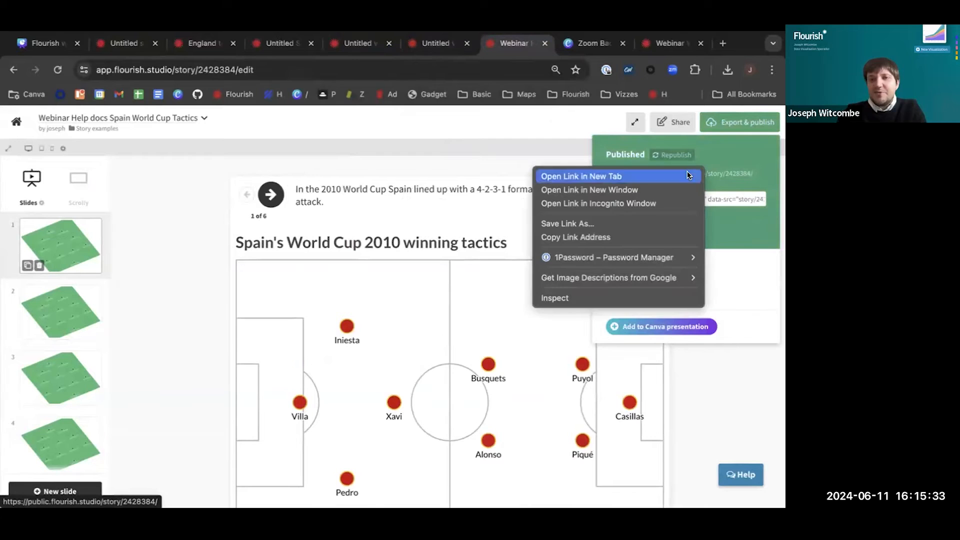
click(692, 176)
click(531, 44)
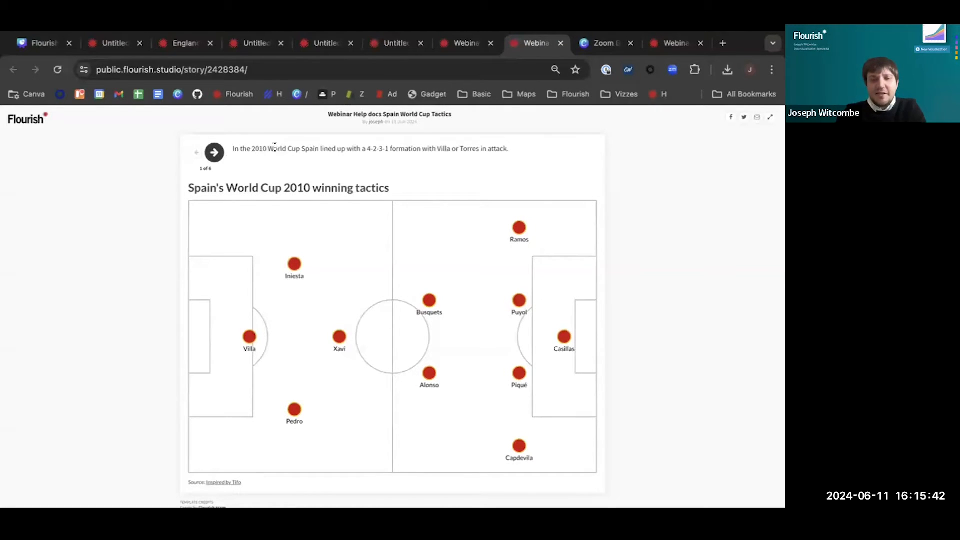
click(214, 153)
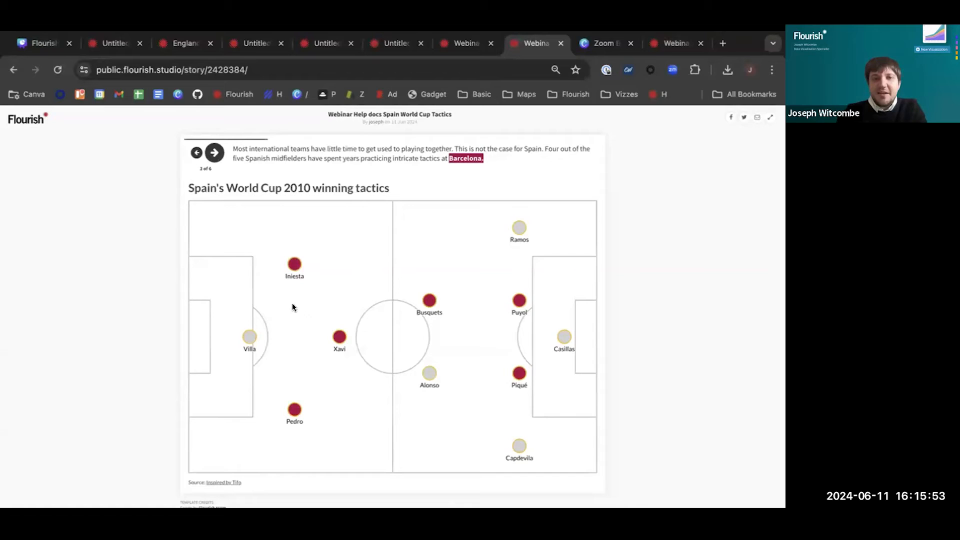
click(214, 153)
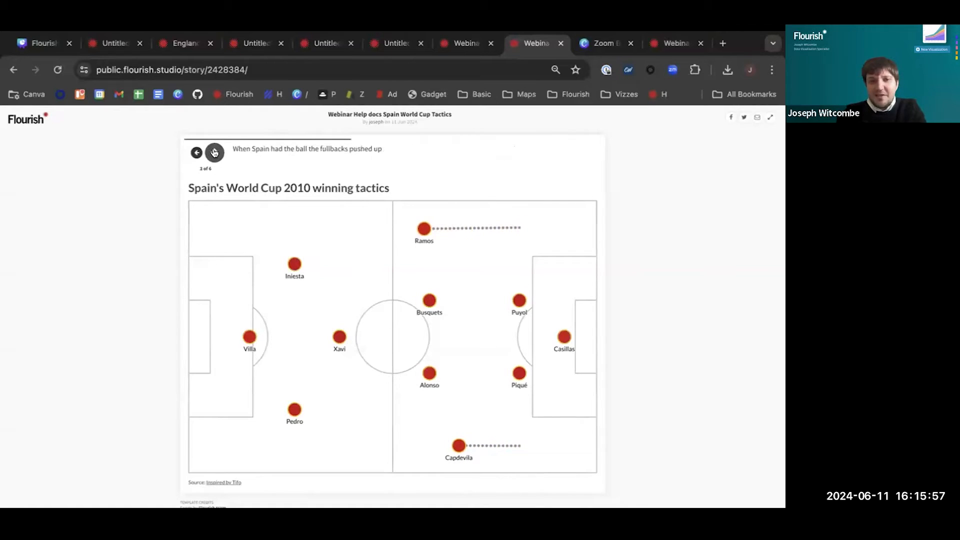
click(214, 152)
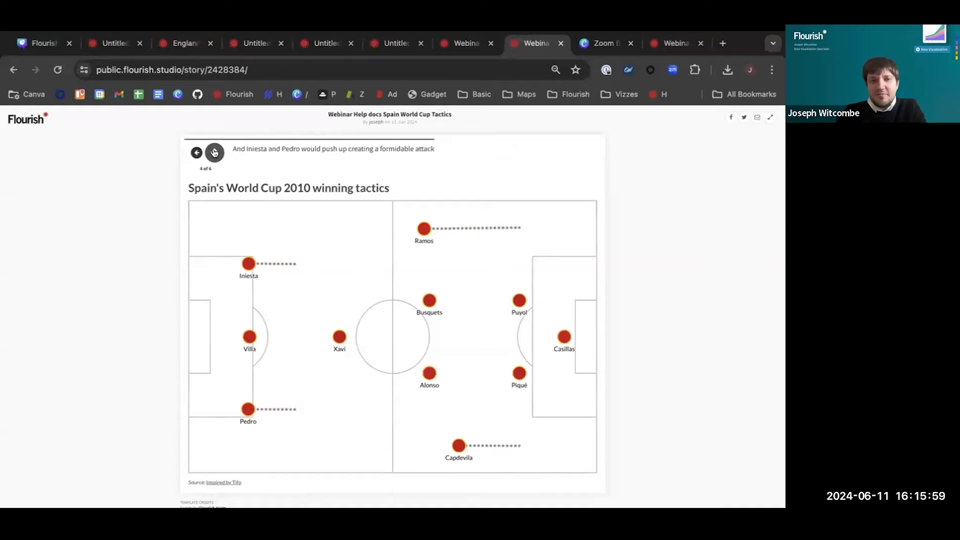
click(215, 153)
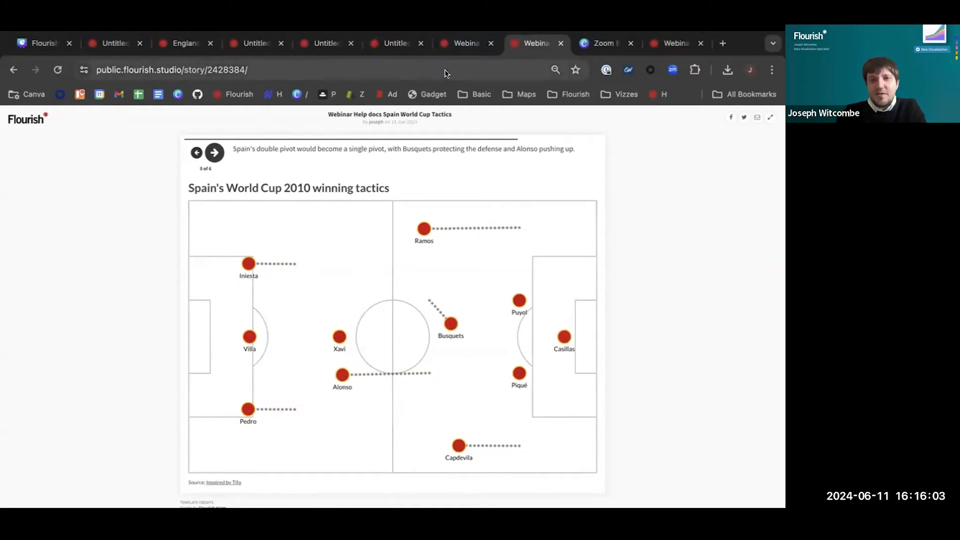
Back in the story editor, review slides 2 and 3 and switch the story to Scrolly with slide 2 selected
click(462, 50)
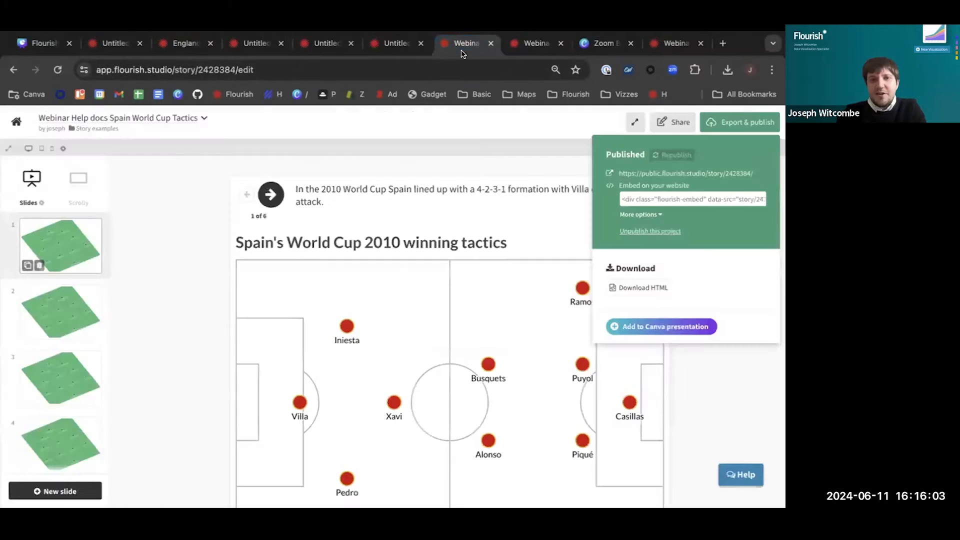
click(64, 309)
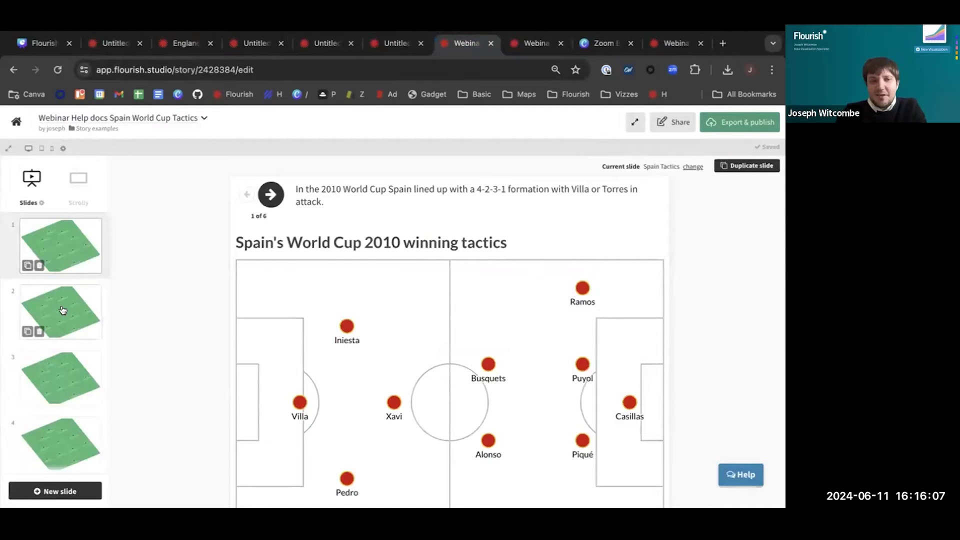
click(63, 310)
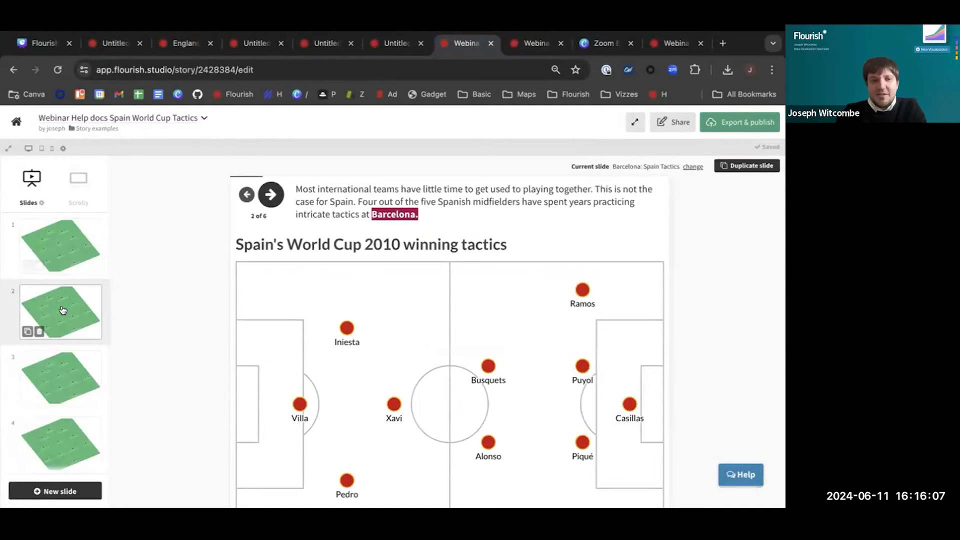
click(66, 371)
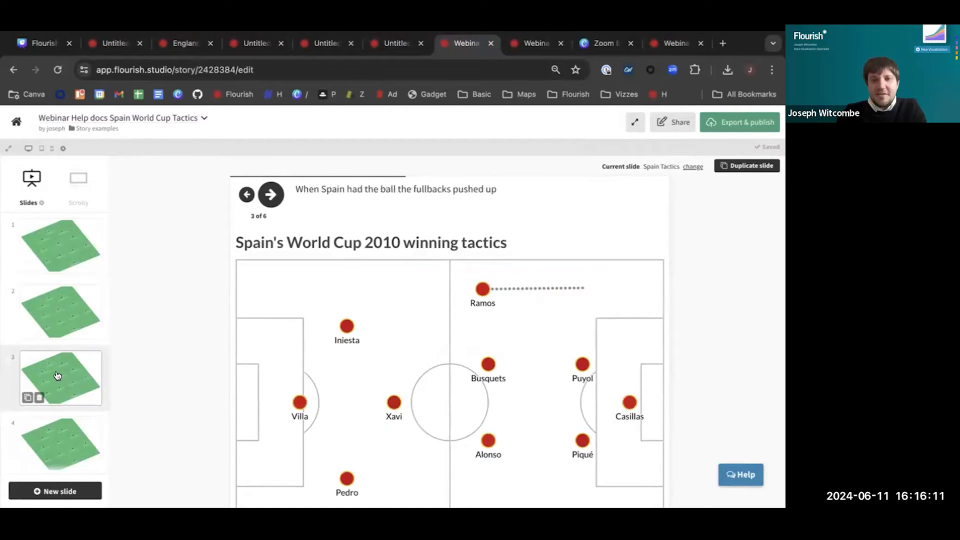
click(65, 306)
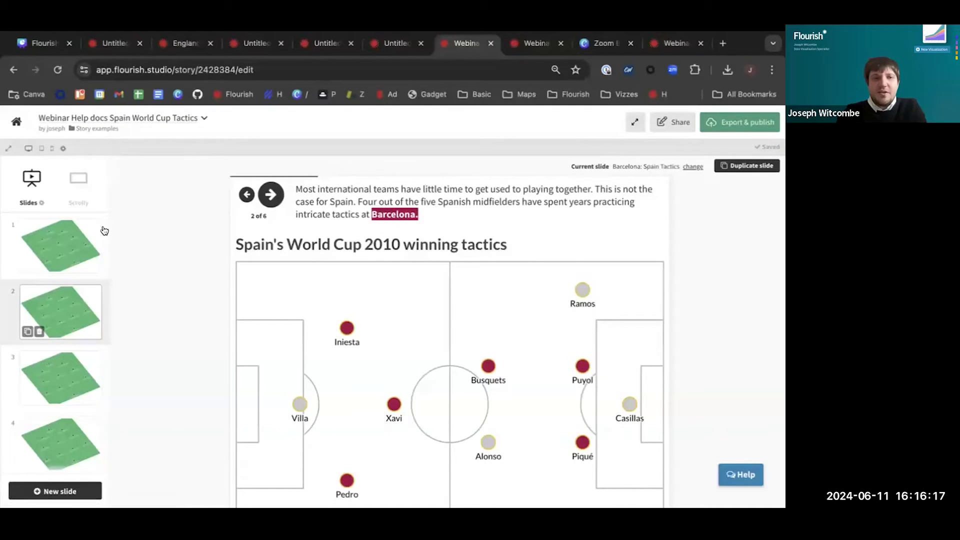
click(78, 179)
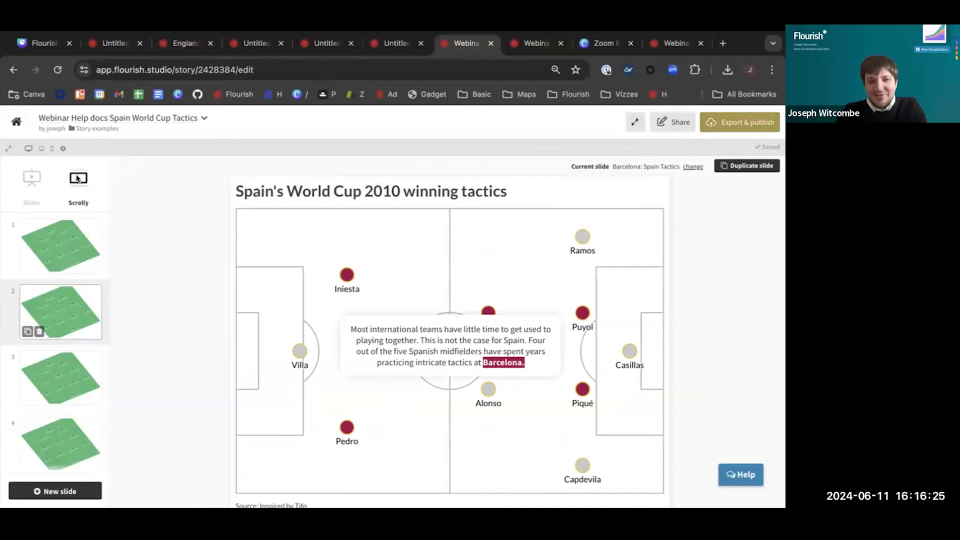
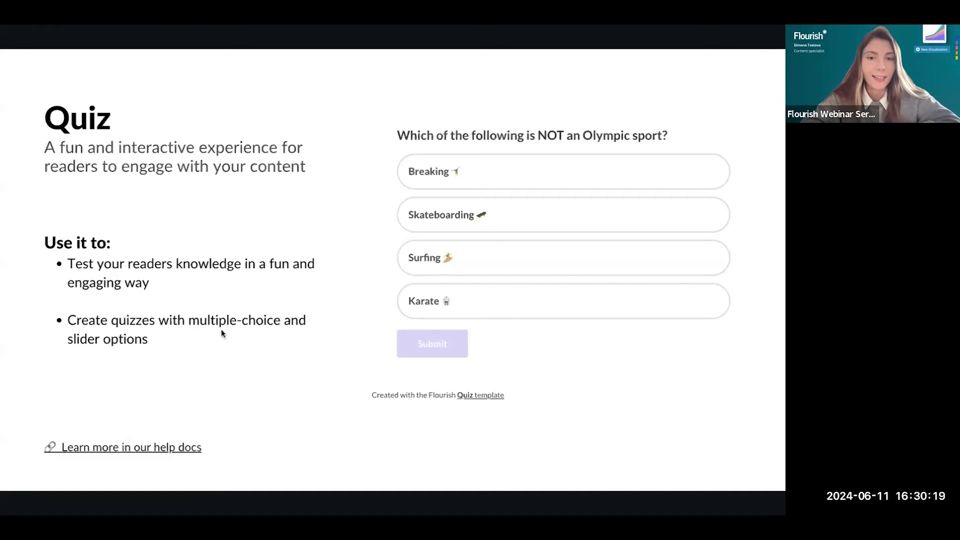
Answer the quiz question about the non-Olympic sport with Karate and submit it
click(473, 301)
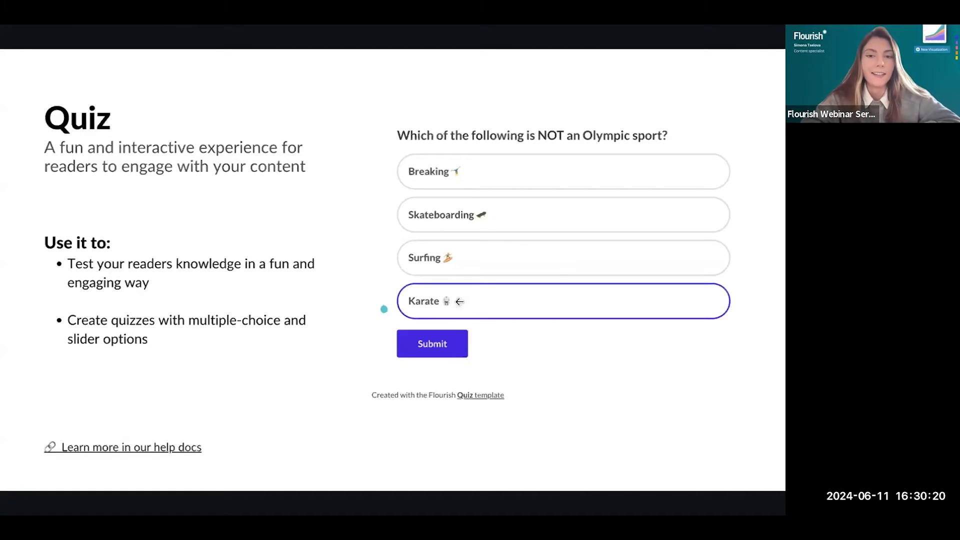
click(441, 345)
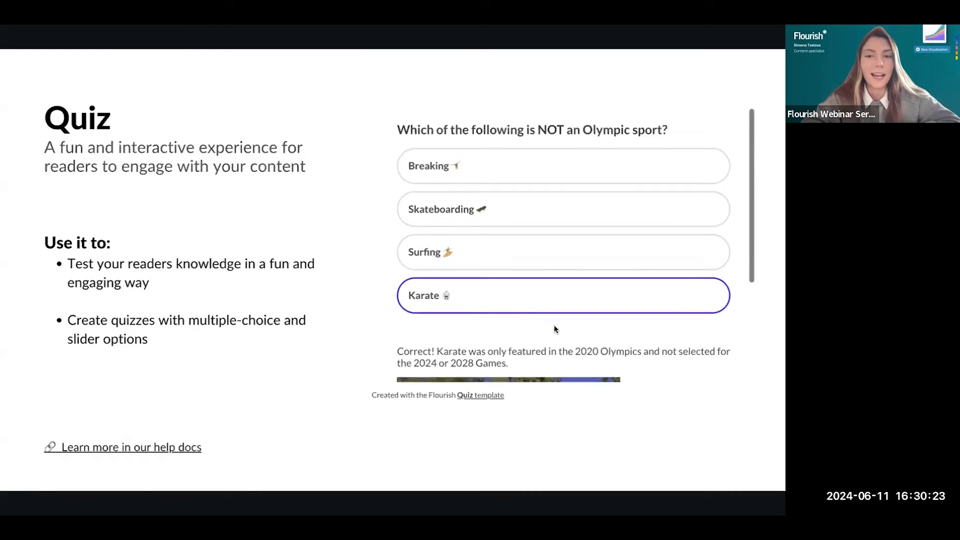
scroll(555, 327, down, 3)
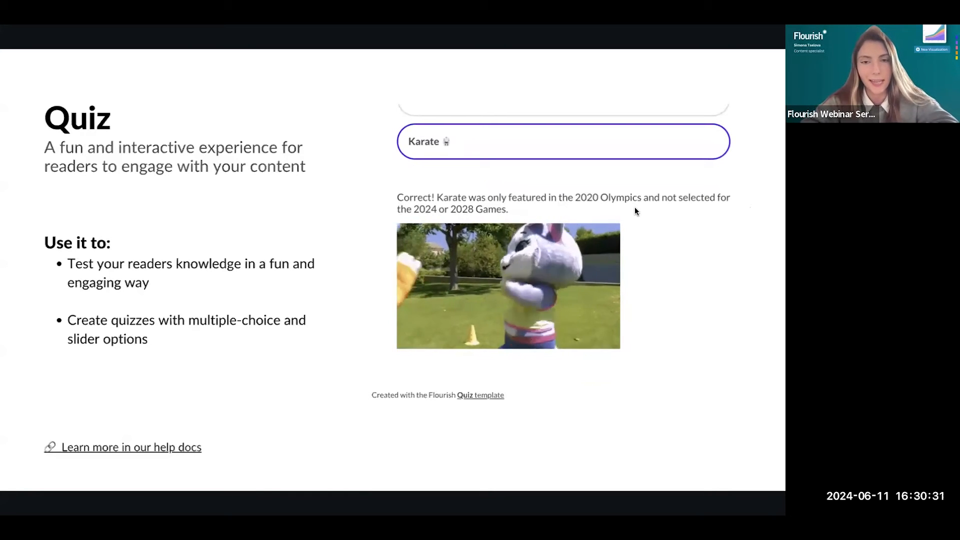
Examine the quiz's answer options, the answer explanation and the animated image beneath it
scroll(635, 208, up, 2)
scroll(635, 210, up, 2)
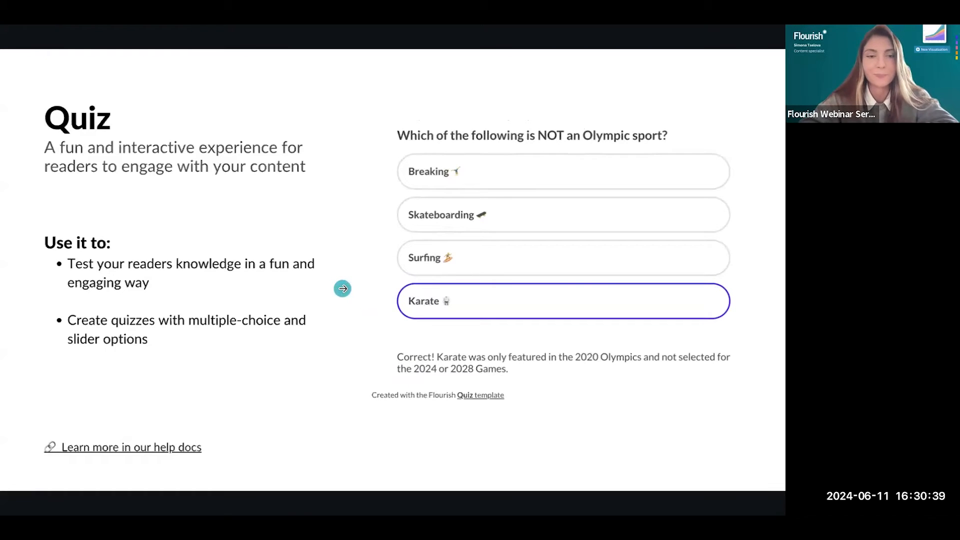
scroll(461, 256, down, 3)
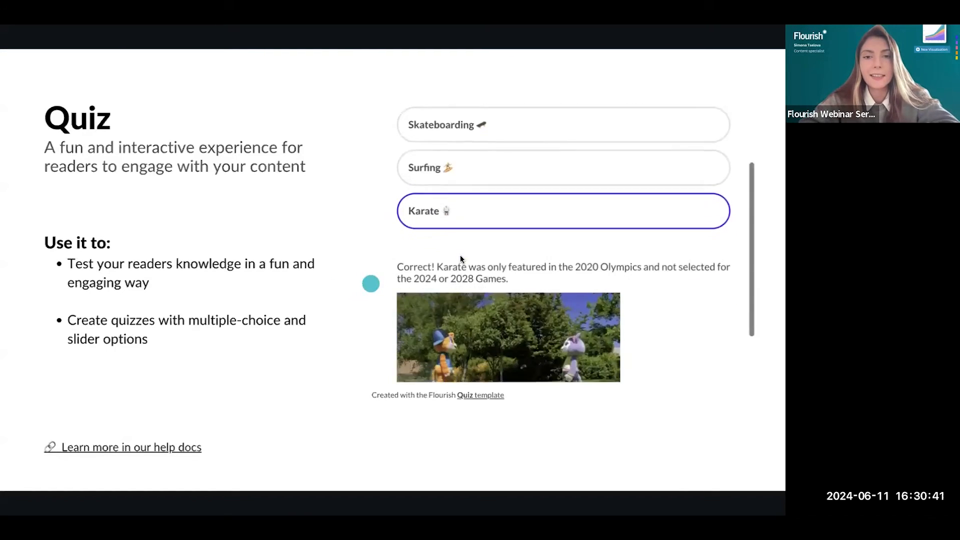
scroll(461, 258, up, 3)
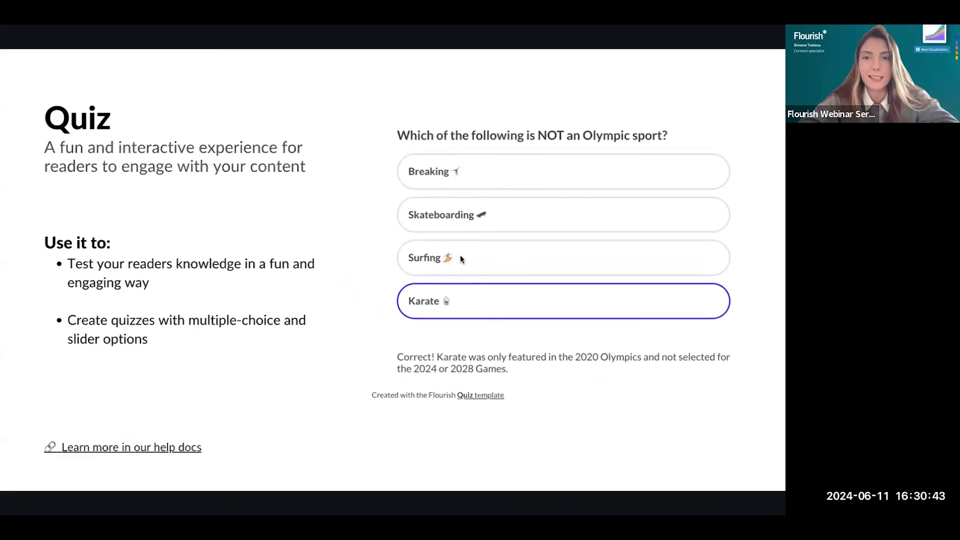
scroll(461, 258, down, 3)
scroll(462, 258, up, 3)
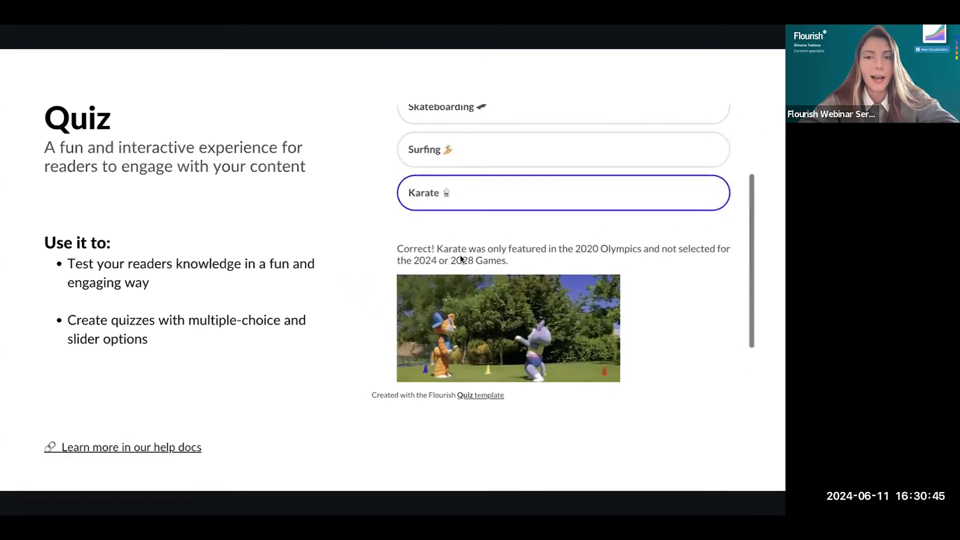
scroll(460, 256, up, 1)
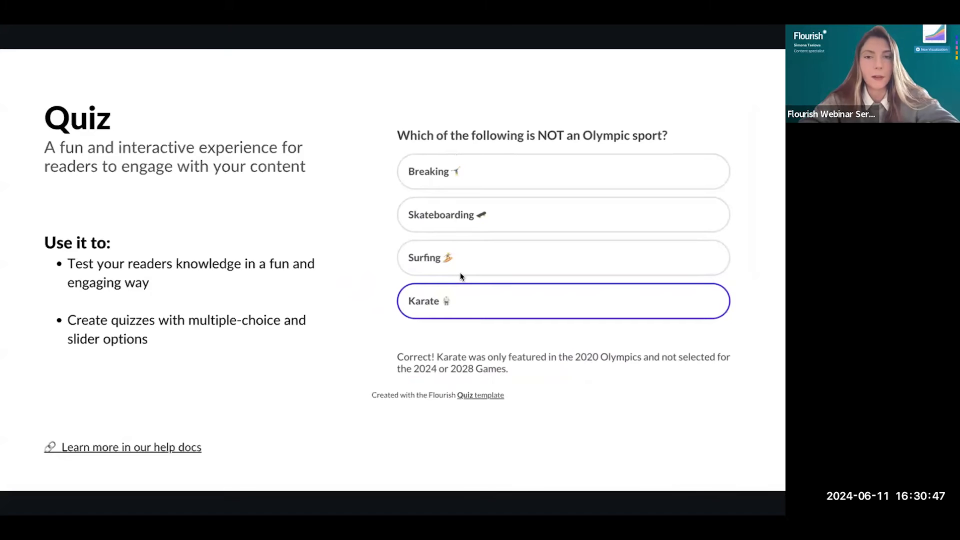
scroll(460, 274, down, 1)
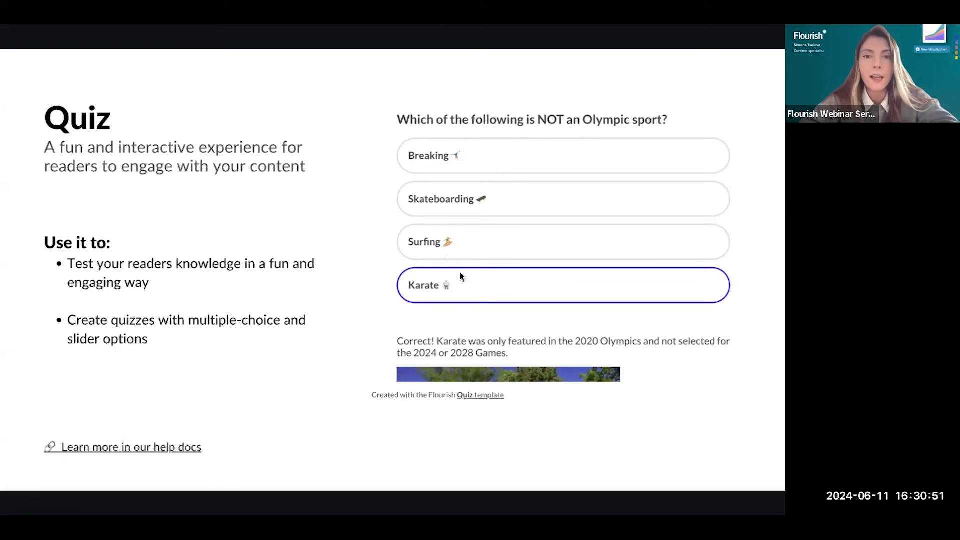
scroll(490, 263, down, 3)
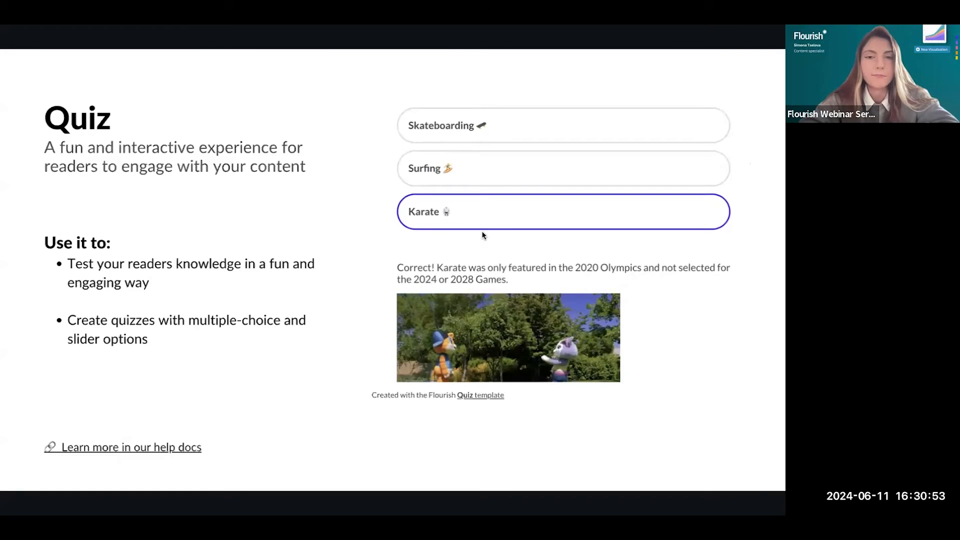
scroll(483, 233, down, 3)
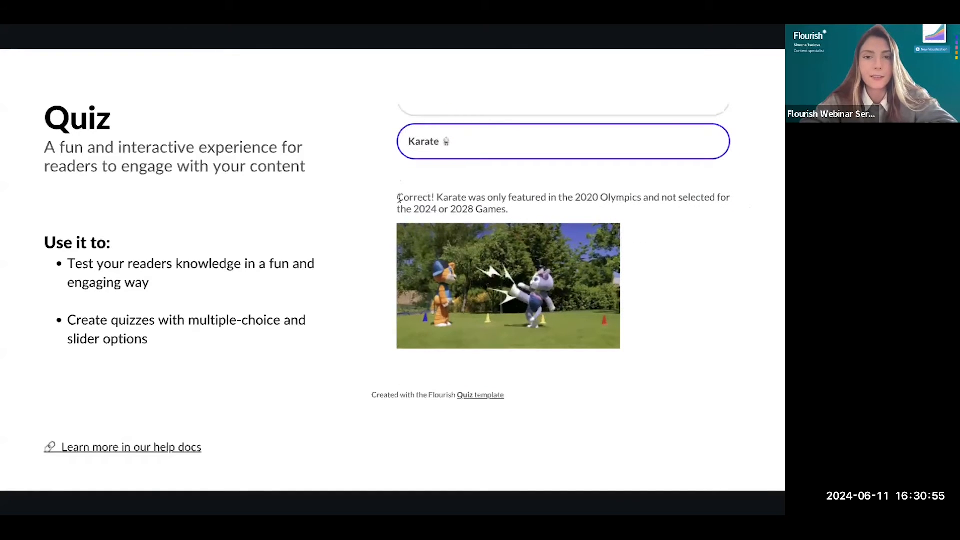
drag(399, 194, 521, 210)
click(522, 208)
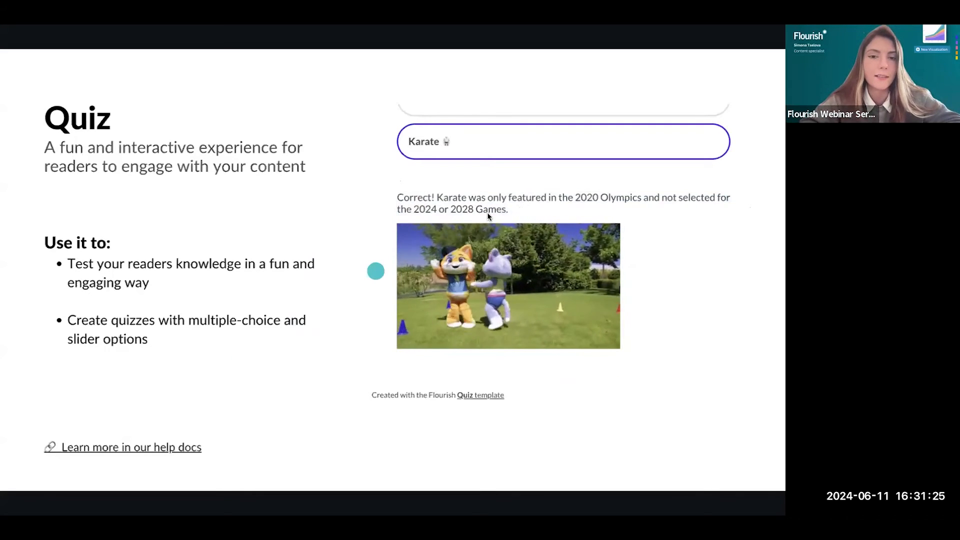
scroll(505, 202, up, 3)
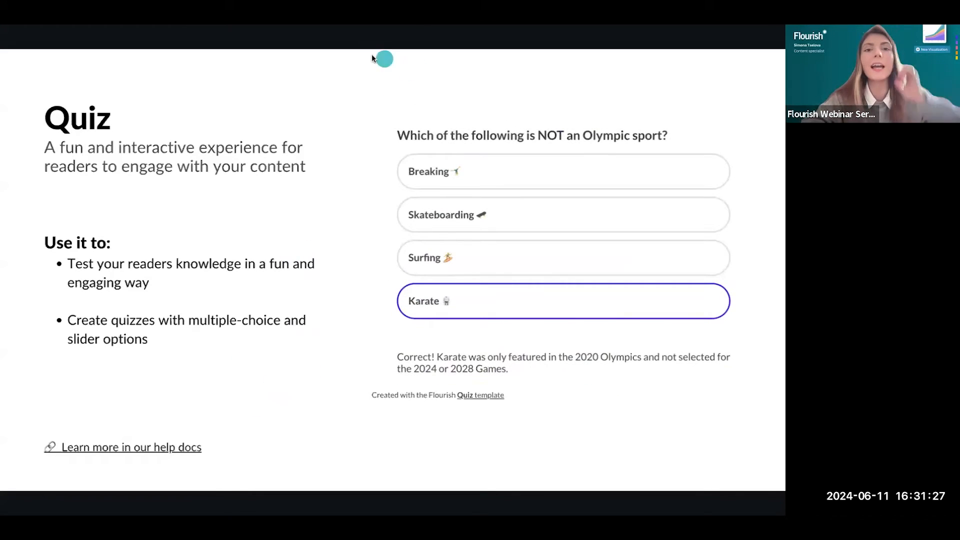
Advance to the Live demo slide, exit the presentation, and switch to the Flourish projects page
key(Right)
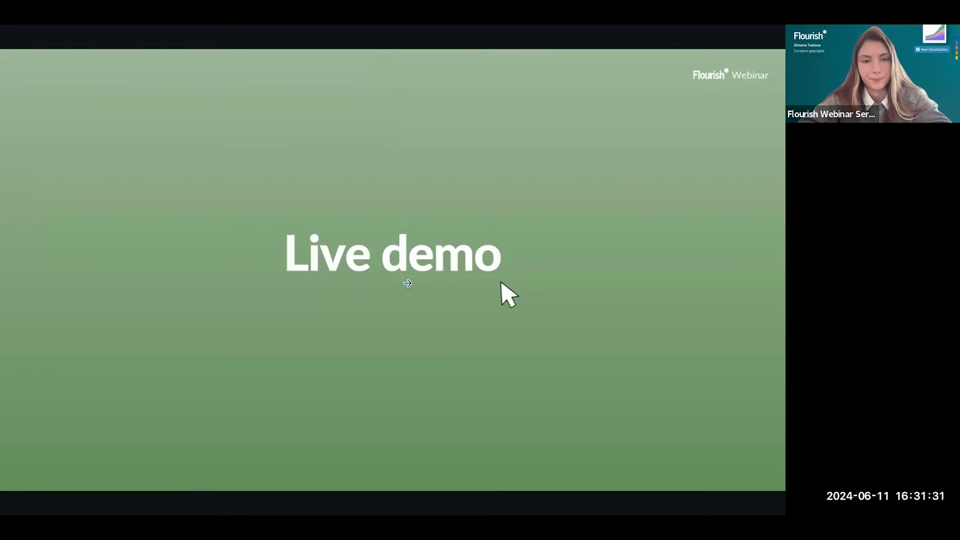
key(Escape)
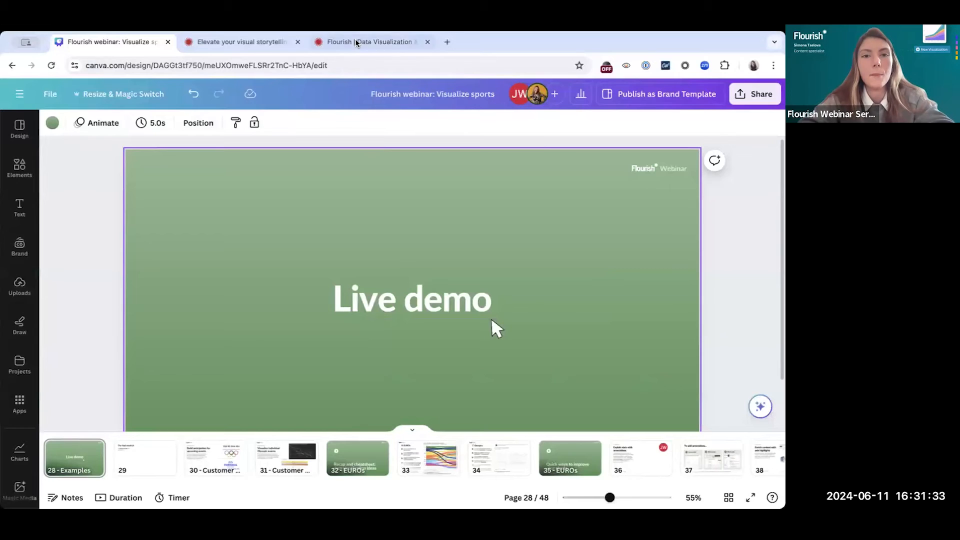
click(356, 42)
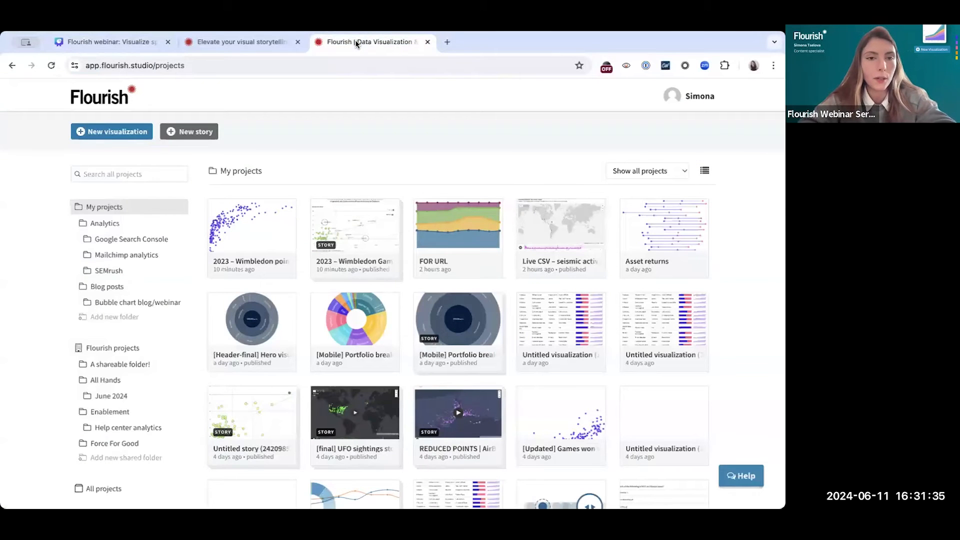
Create a new visualization from the Table template's Default starting point and review its sample data and preview
click(105, 140)
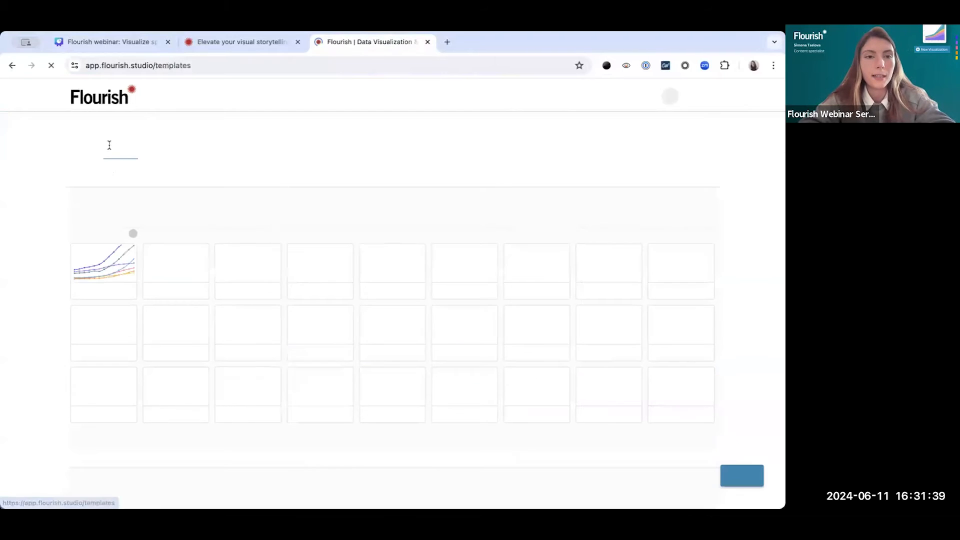
scroll(51, 298, down, 20)
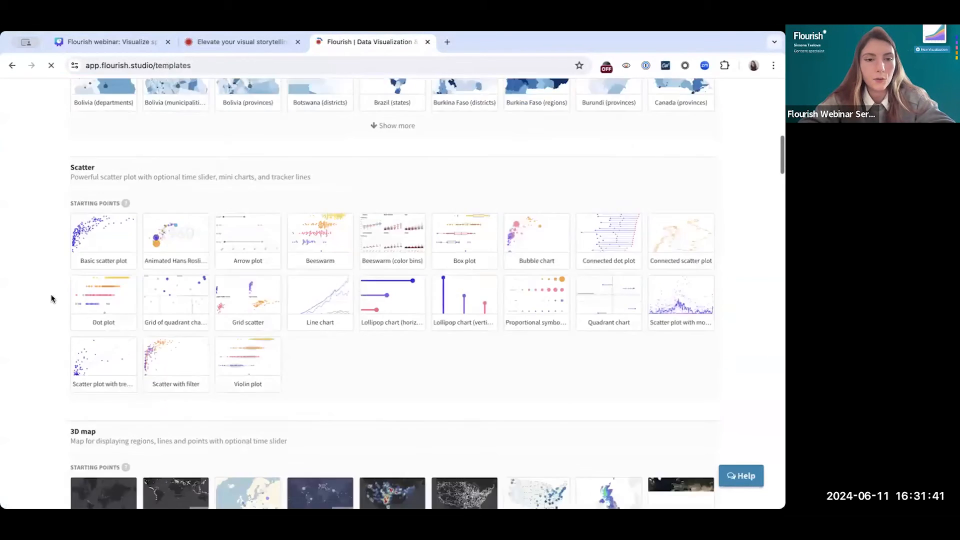
scroll(51, 299, down, 20)
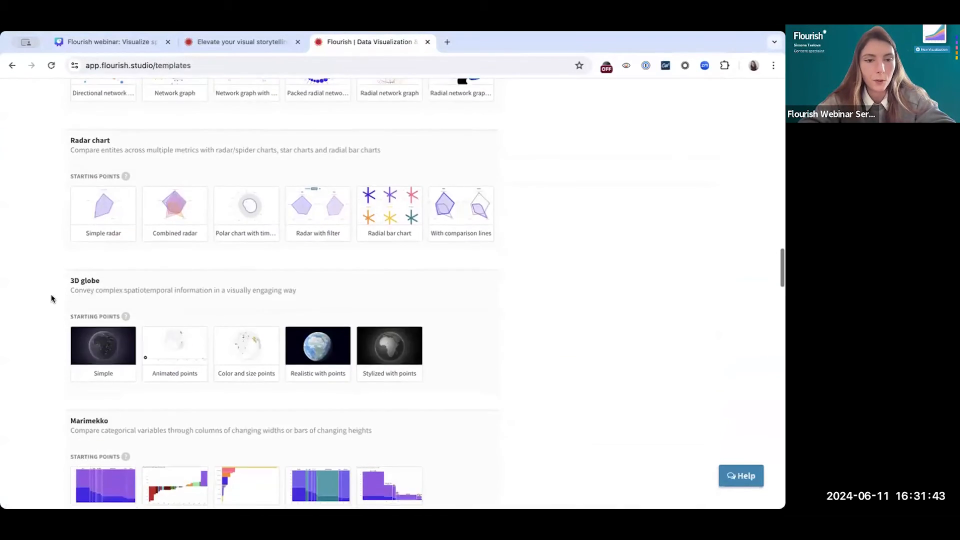
scroll(52, 299, down, 15)
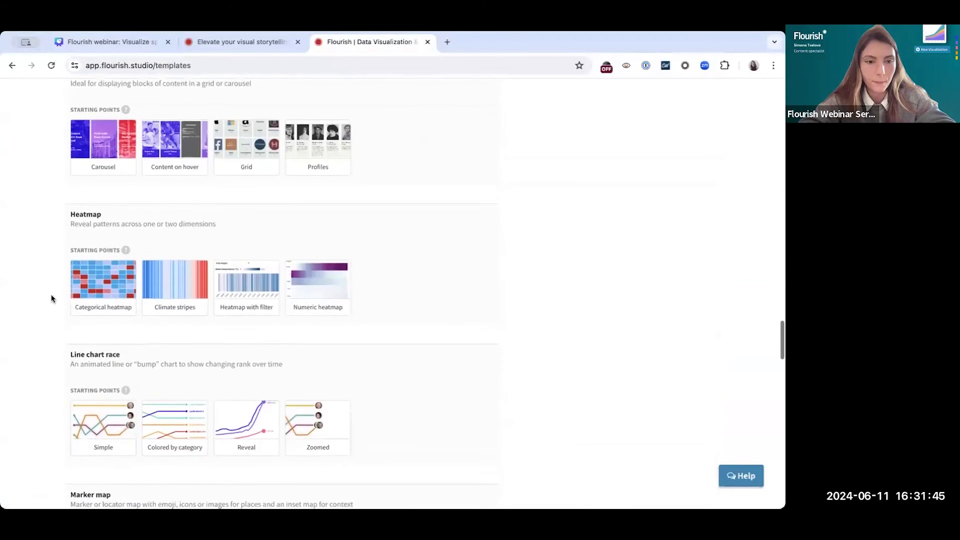
scroll(52, 299, down, 15)
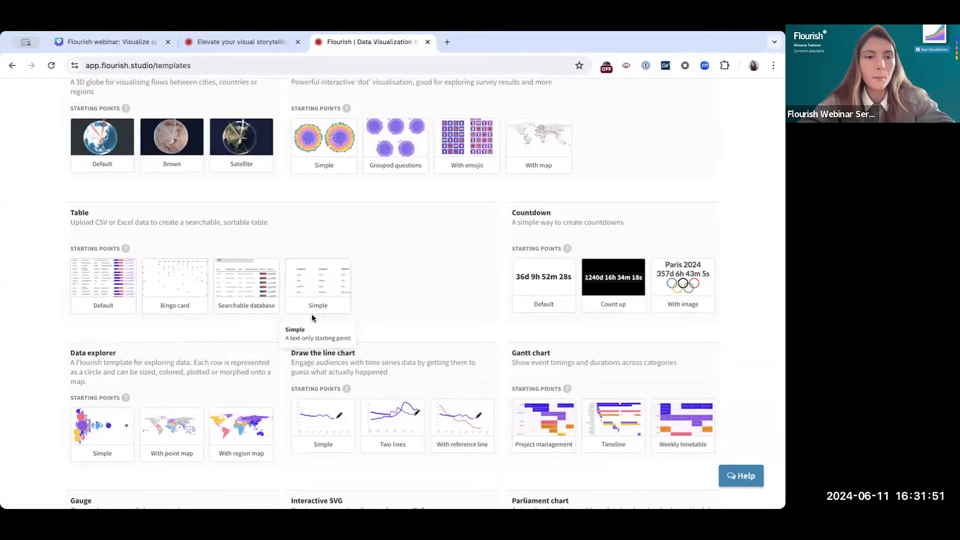
click(117, 291)
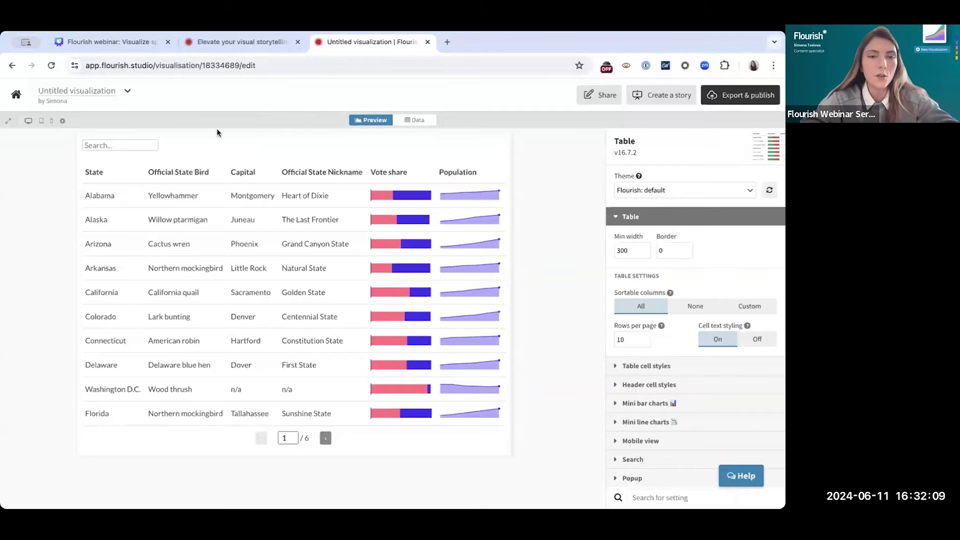
click(416, 121)
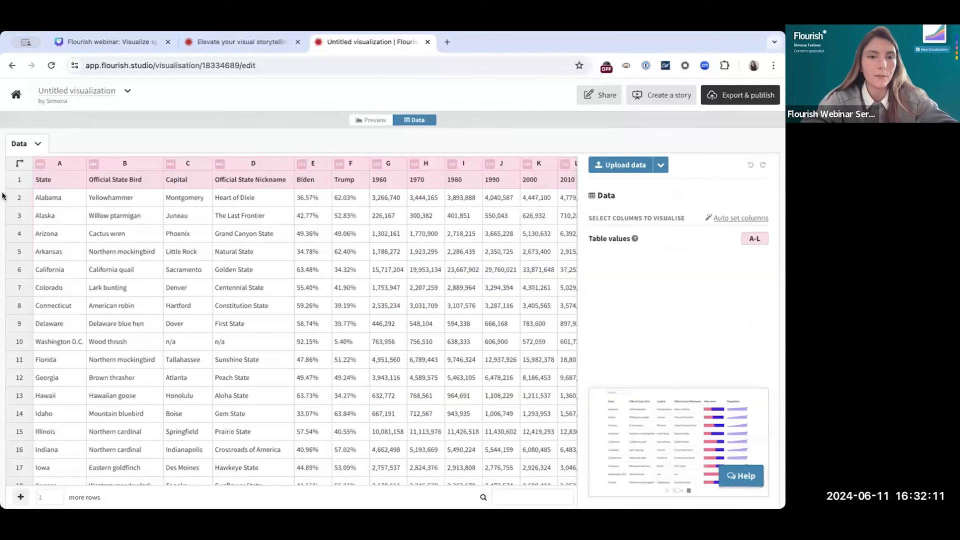
click(376, 119)
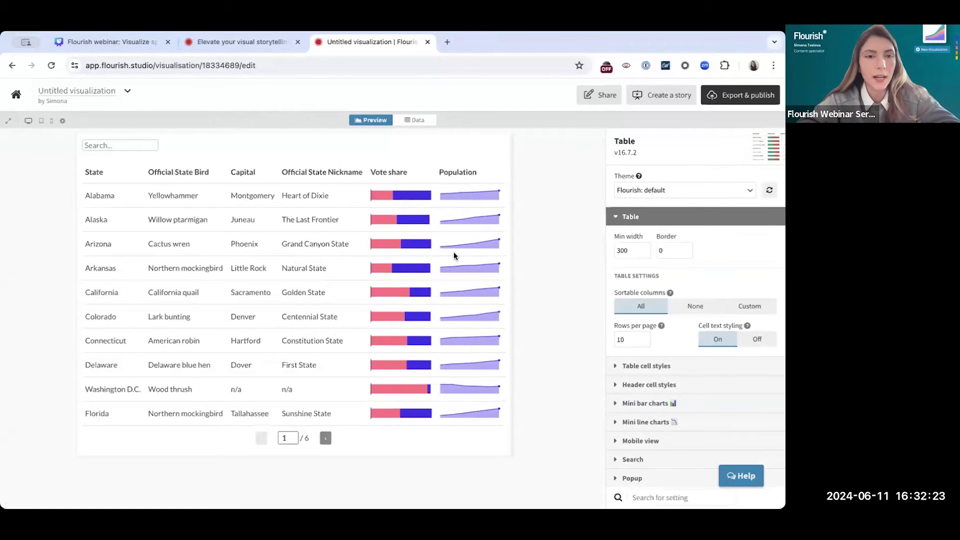
Clear the sample data from the data sheet and paste the copied Olympic medal table starting at cell A1
click(416, 122)
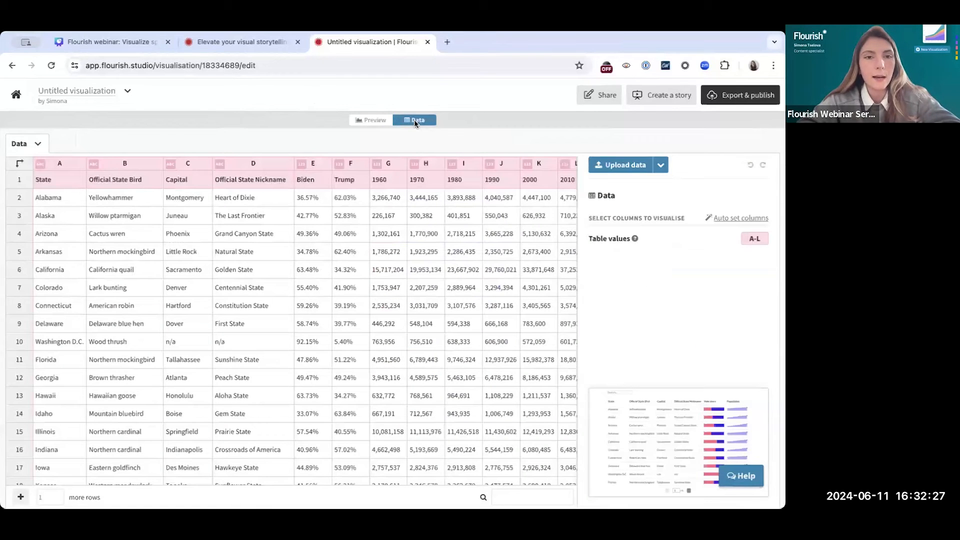
click(38, 145)
click(46, 208)
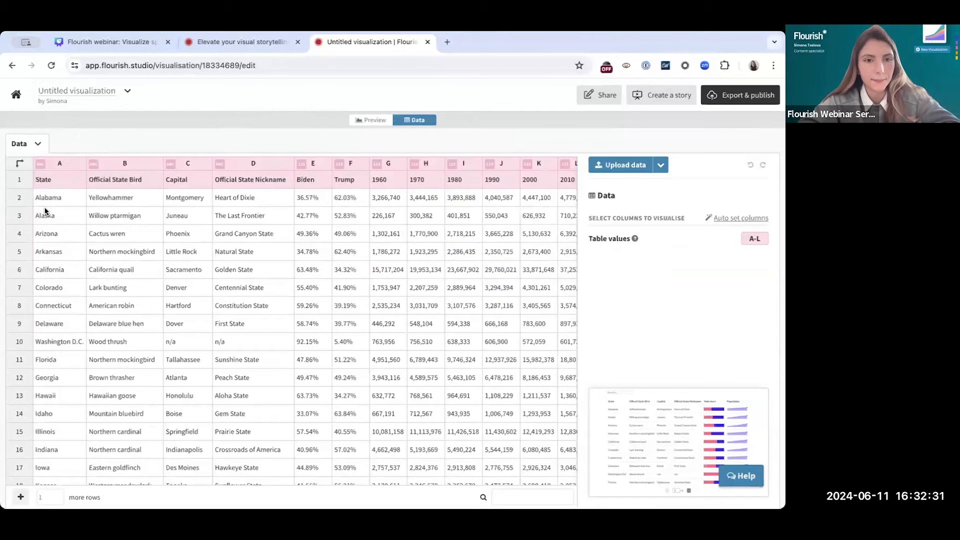
click(51, 184)
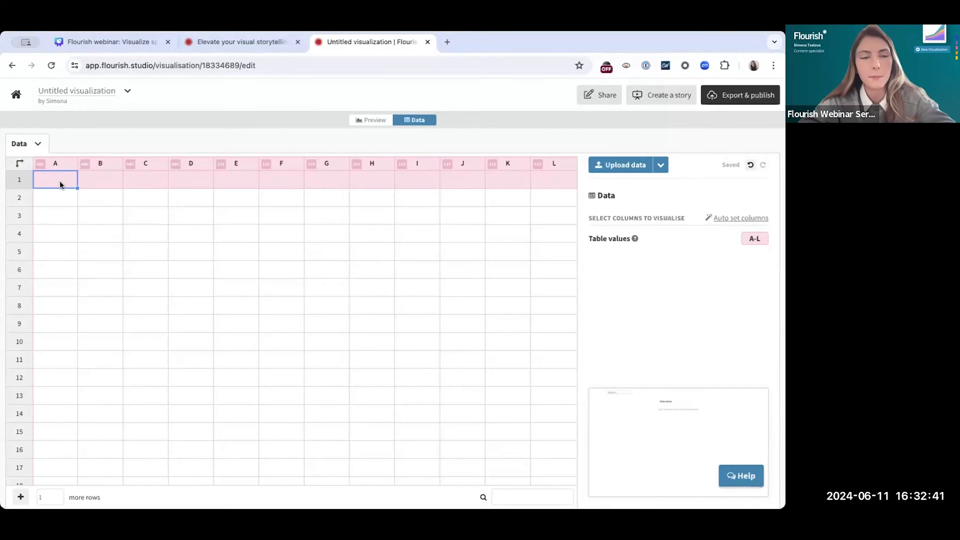
key(super+v)
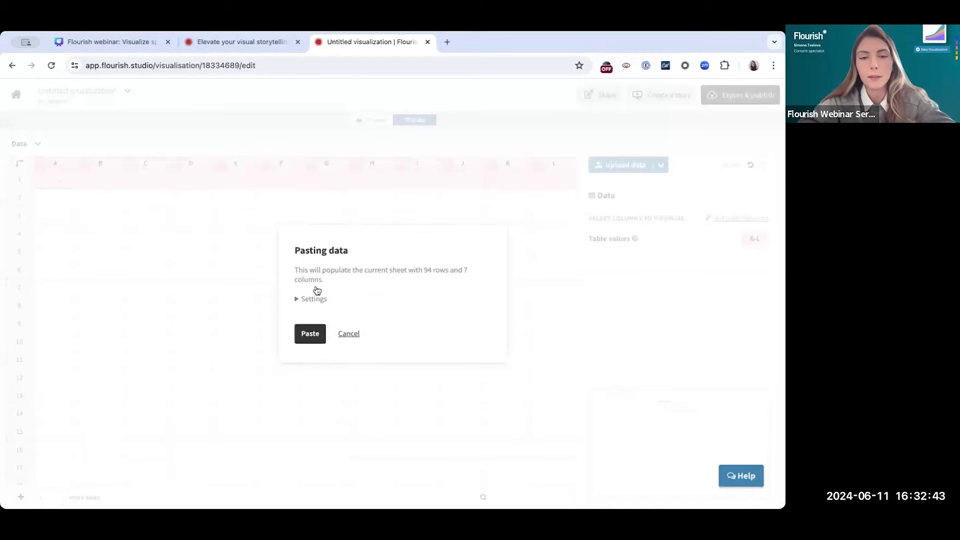
click(309, 334)
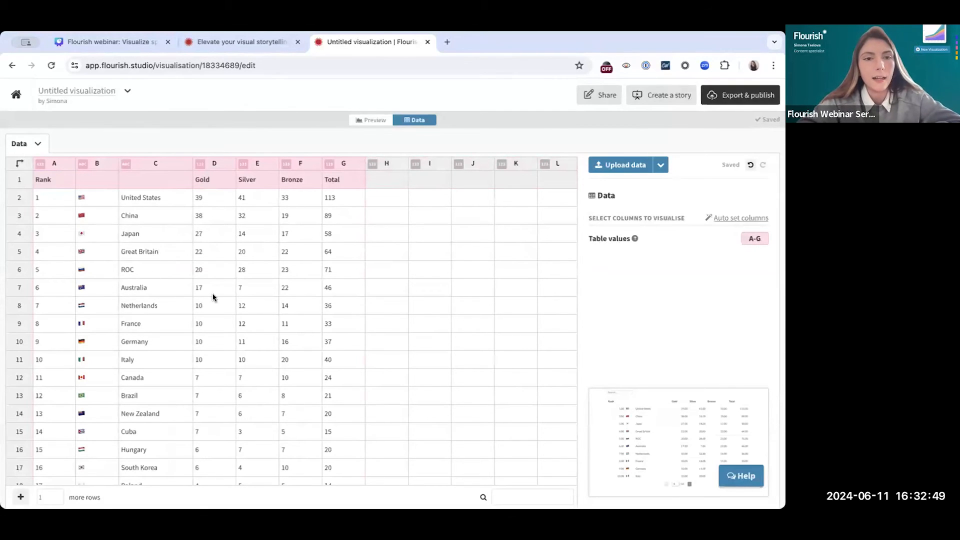
Preview the medal table and check which column types the Table values binding accepts
click(368, 121)
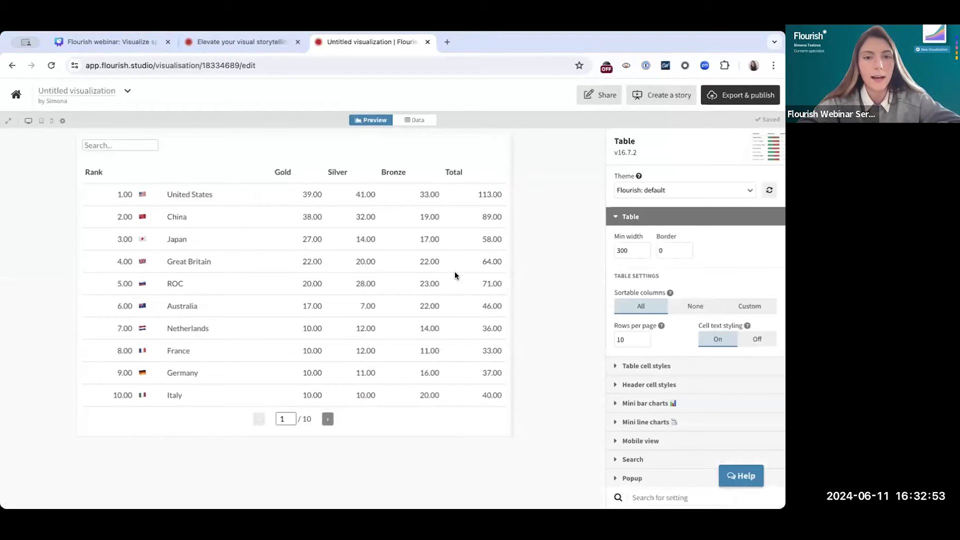
click(418, 122)
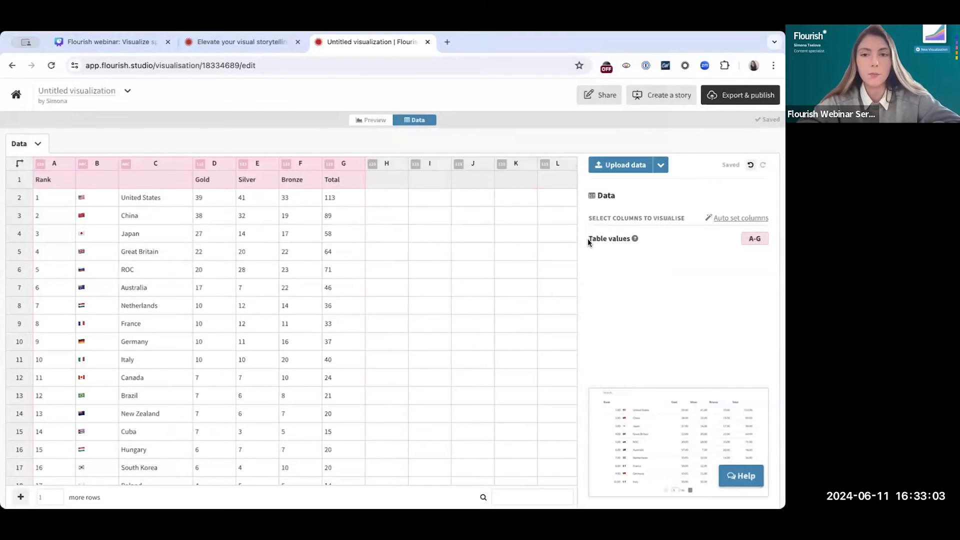
click(653, 239)
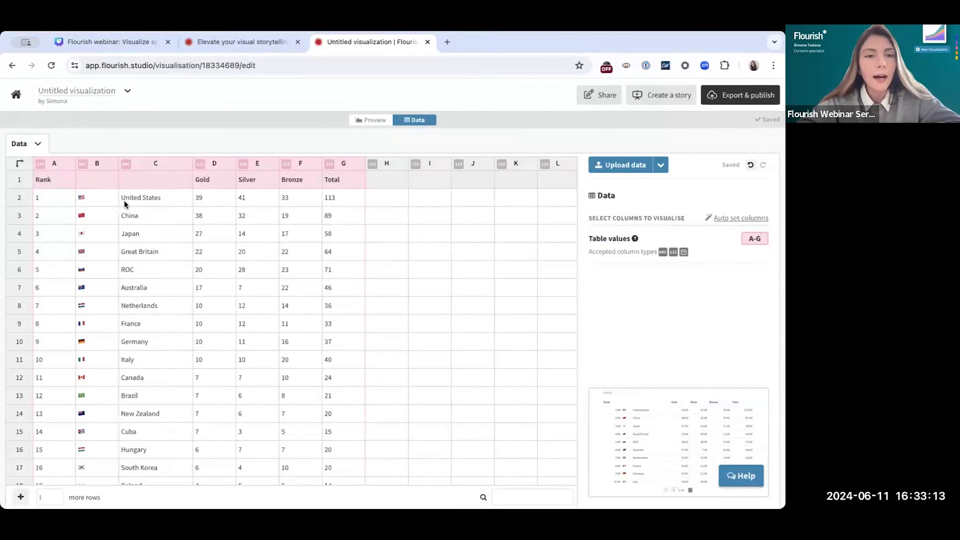
Add a heart emoji after the United States flag in cell B2 and preview the table
click(88, 201)
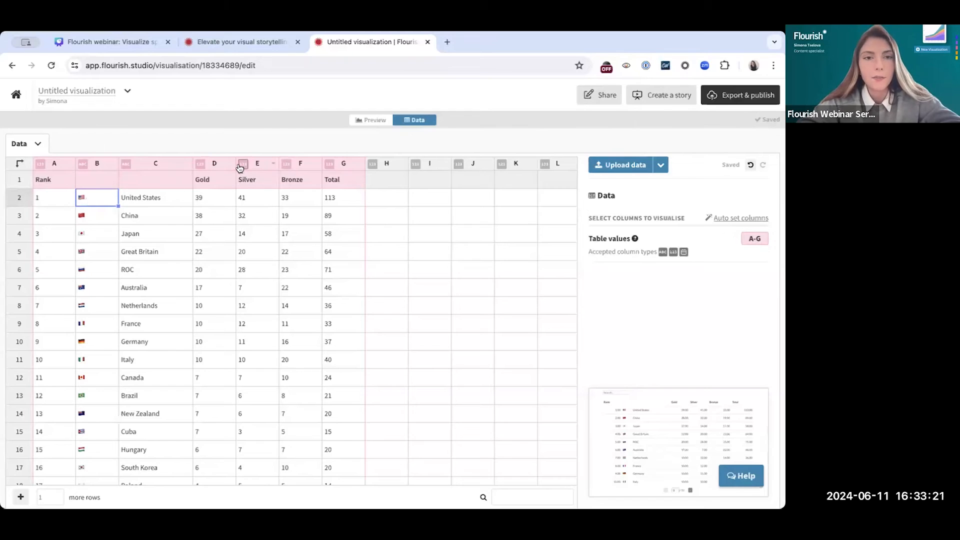
double_click(91, 200)
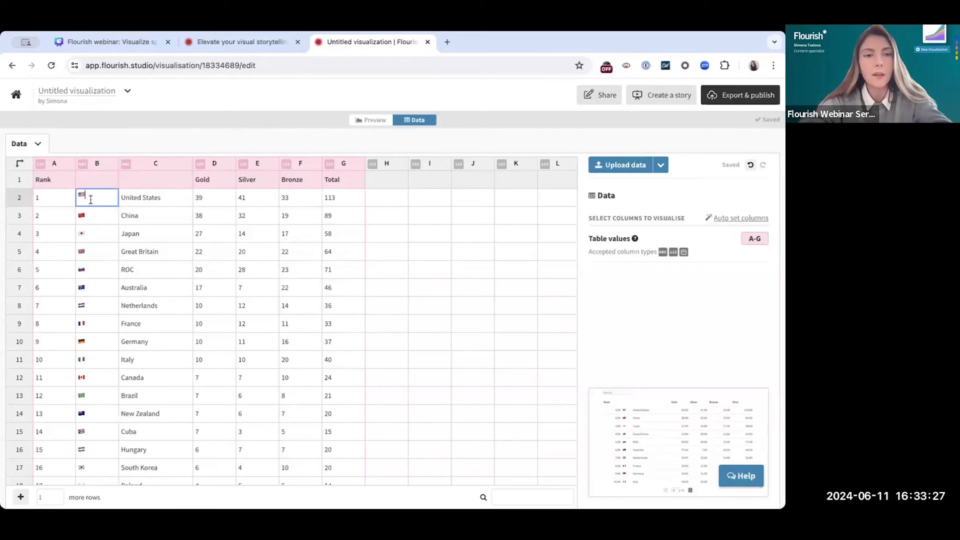
text(heart)
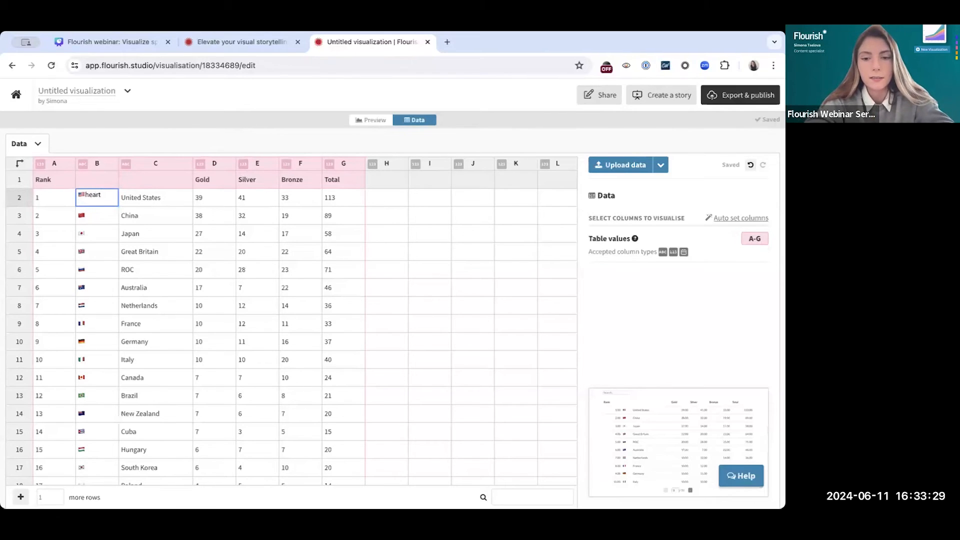
key(Return)
click(172, 233)
click(95, 200)
click(369, 120)
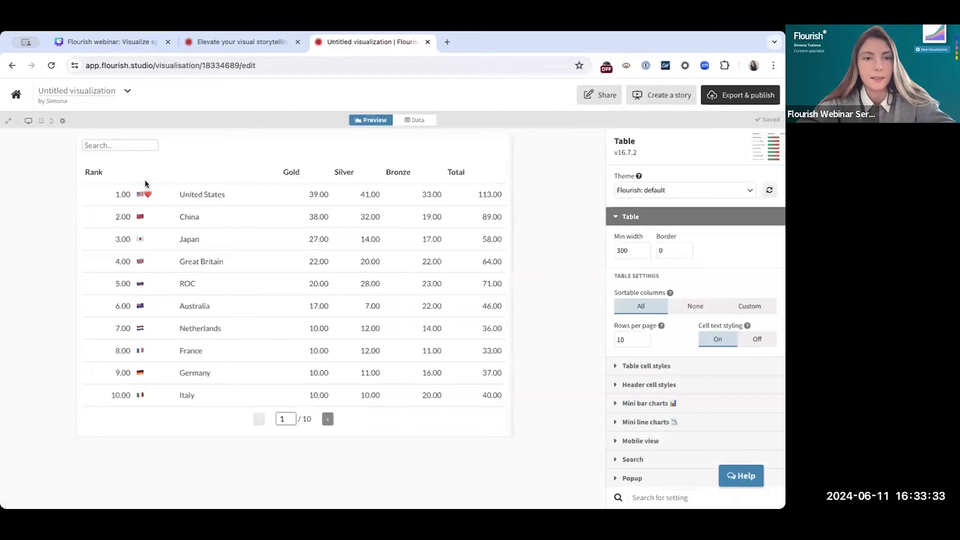
Remove the heart emoji from cell B2 in the data sheet, keeping only the United States flag
click(423, 122)
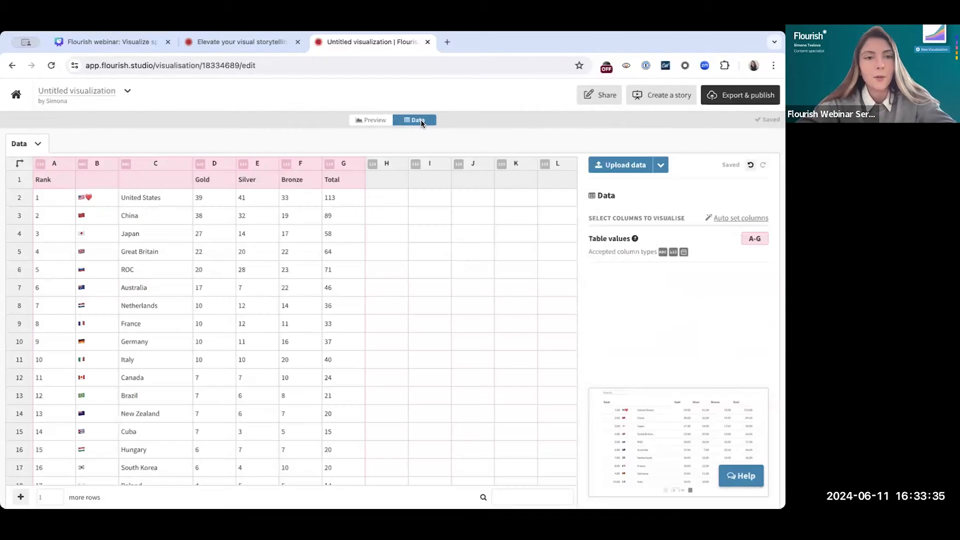
double_click(102, 196)
key(BackSpace)
click(181, 198)
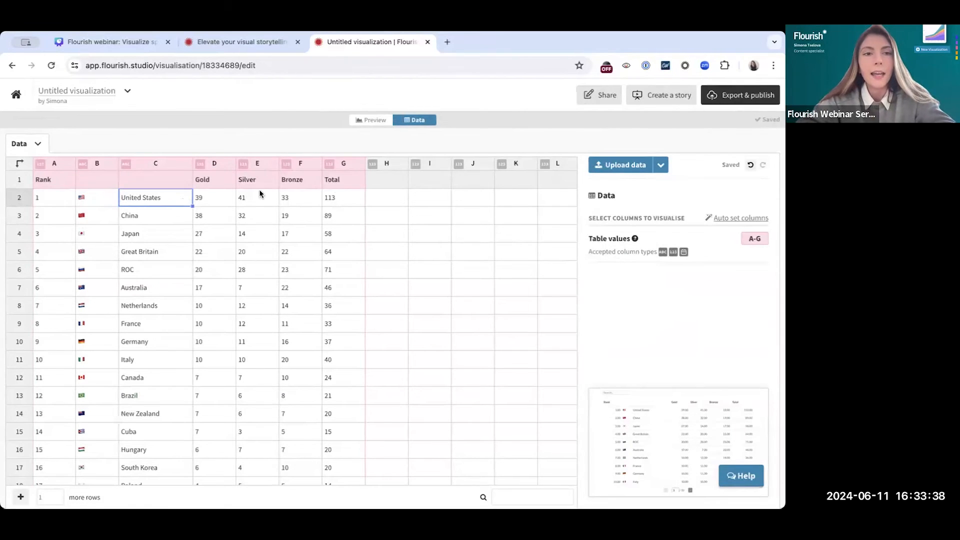
Set the table's number formatting to 0 decimal places
click(373, 125)
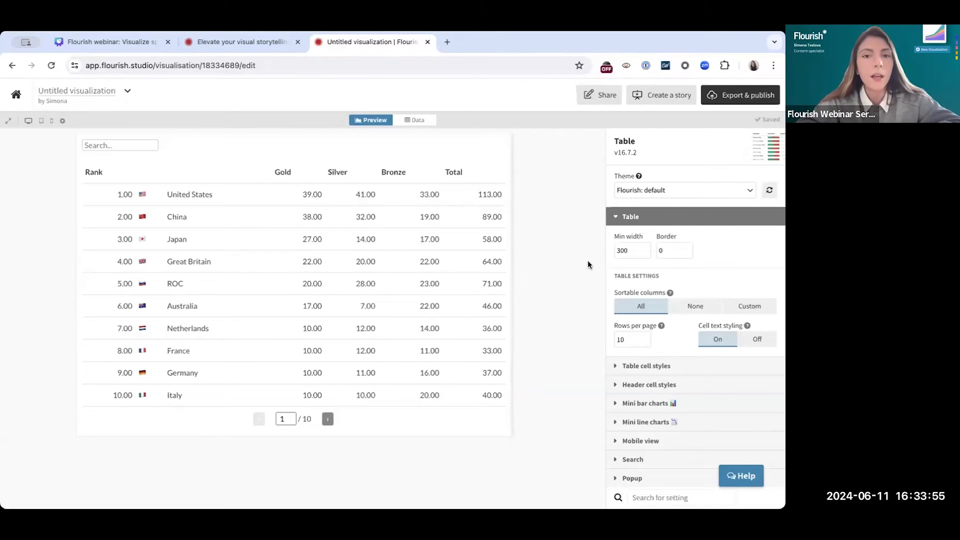
scroll(645, 342, down, 3)
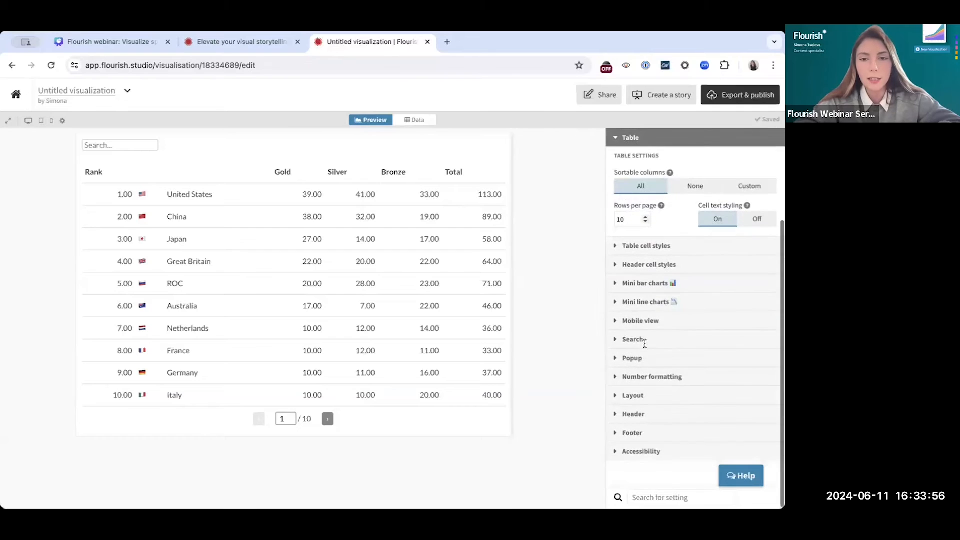
click(656, 378)
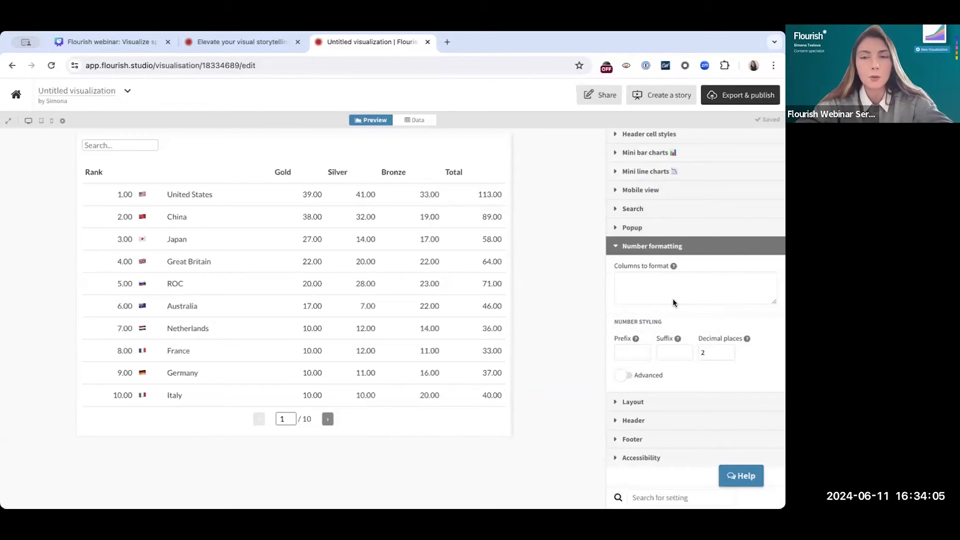
mouse_move(747, 339)
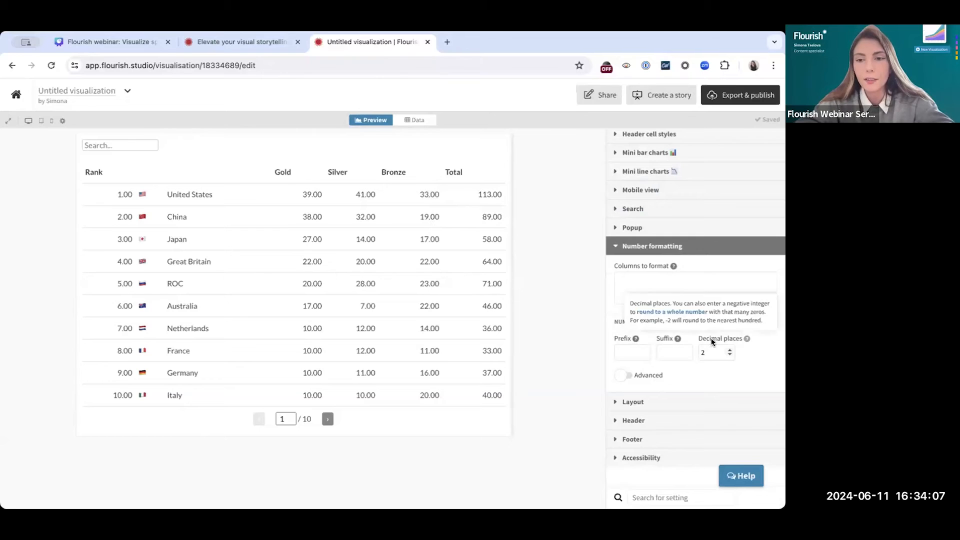
double_click(731, 355)
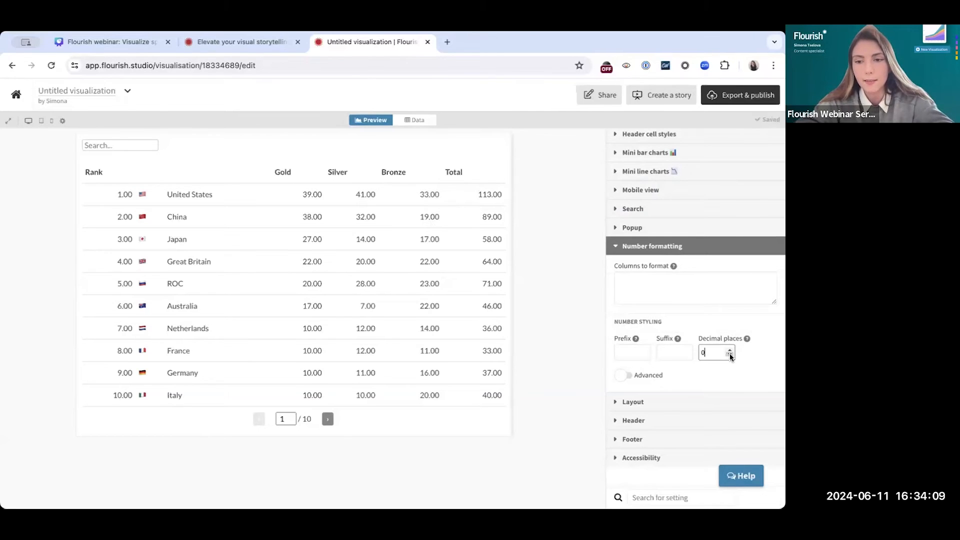
click(565, 329)
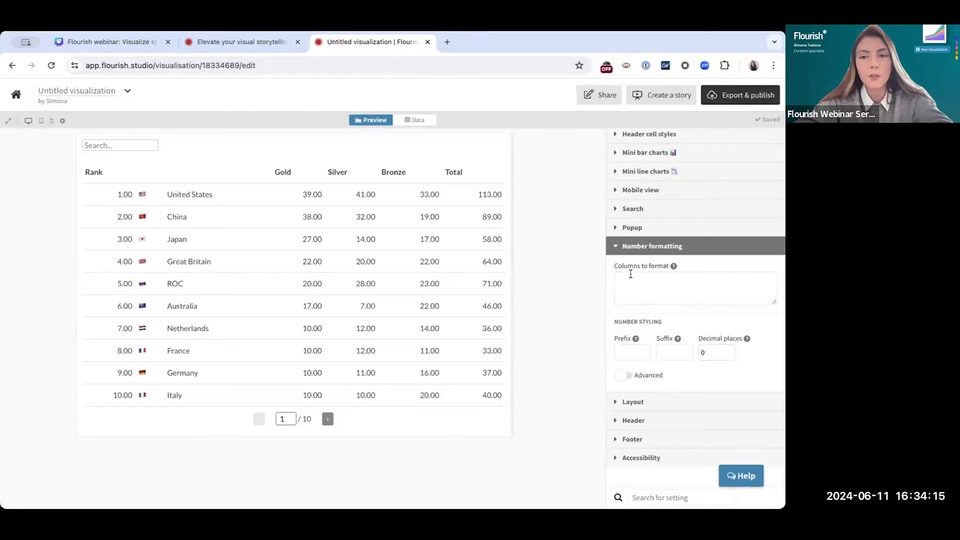
List Rank, Gold, Silver, Bronze and Total on separate lines as the columns to format
click(634, 288)
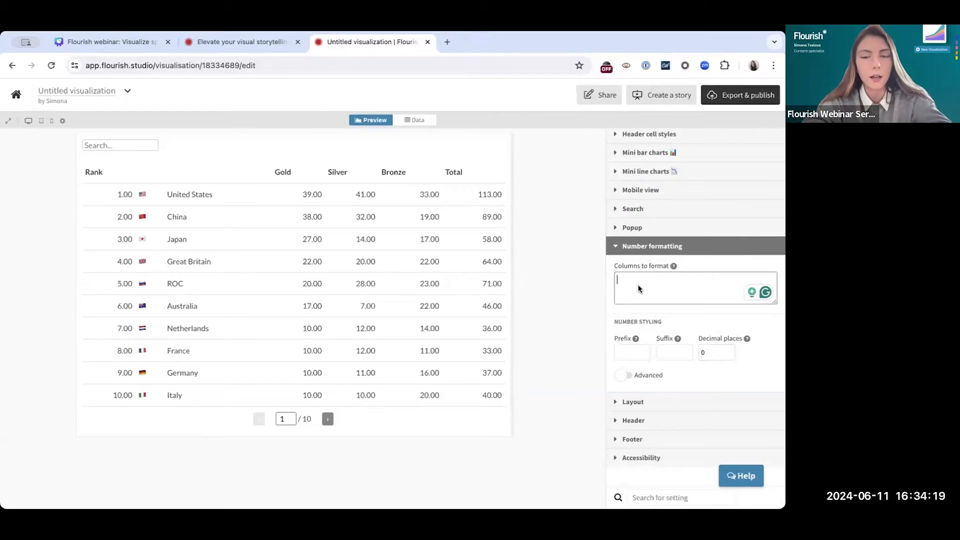
text(Rank)
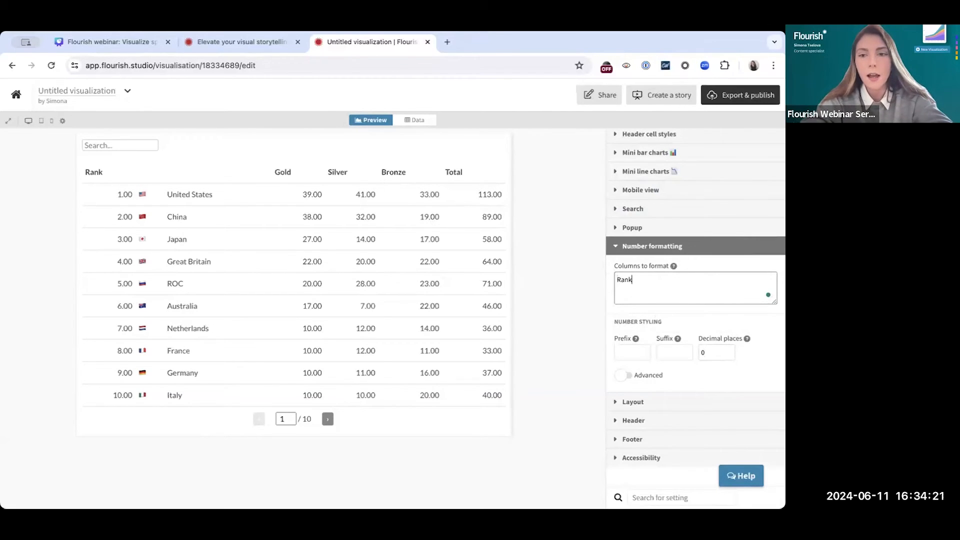
key(Return)
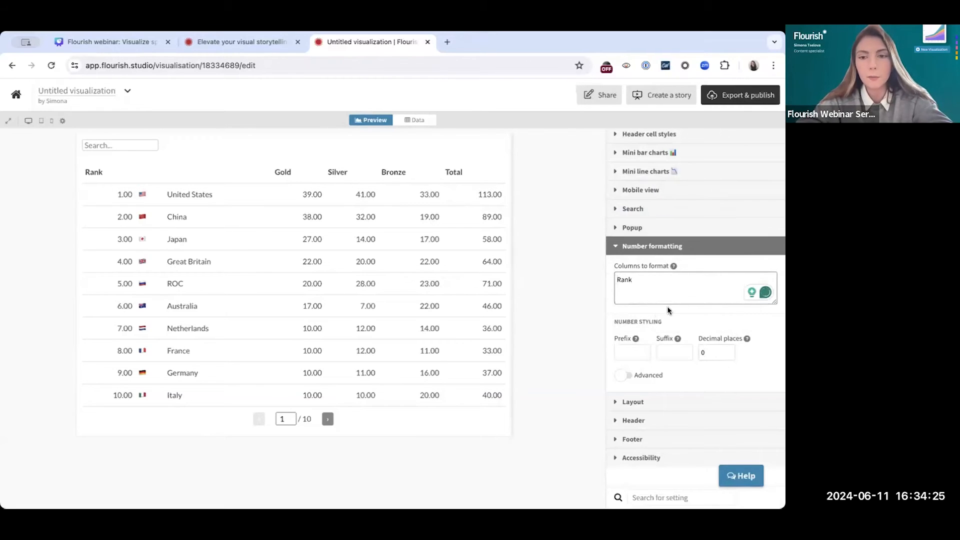
text(Gold)
key(Return)
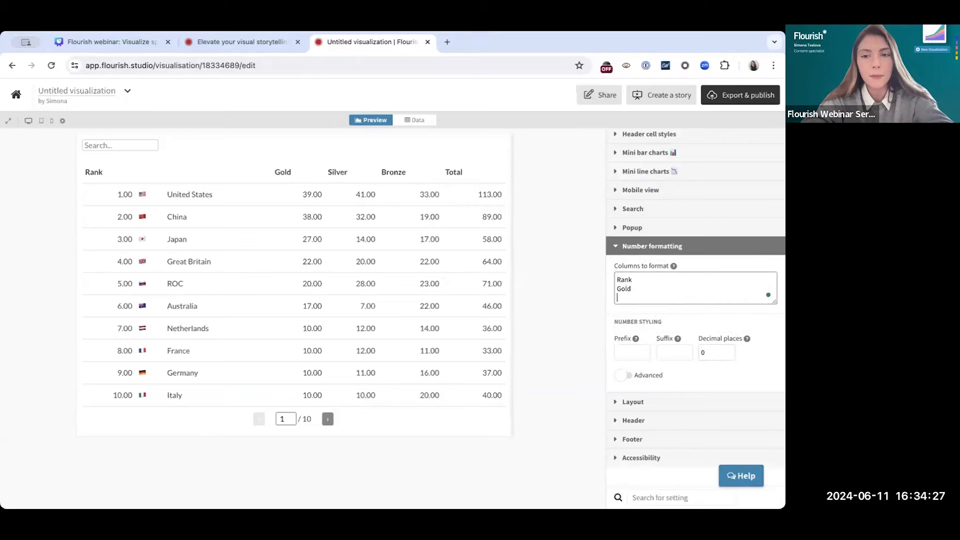
text(Silver)
key(Return)
text(Bronze)
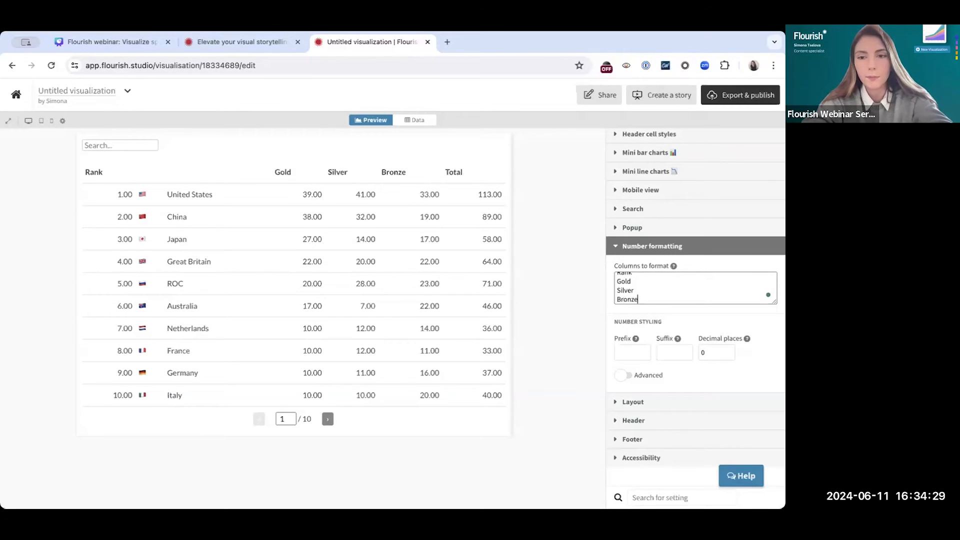
key(Return)
text(Total)
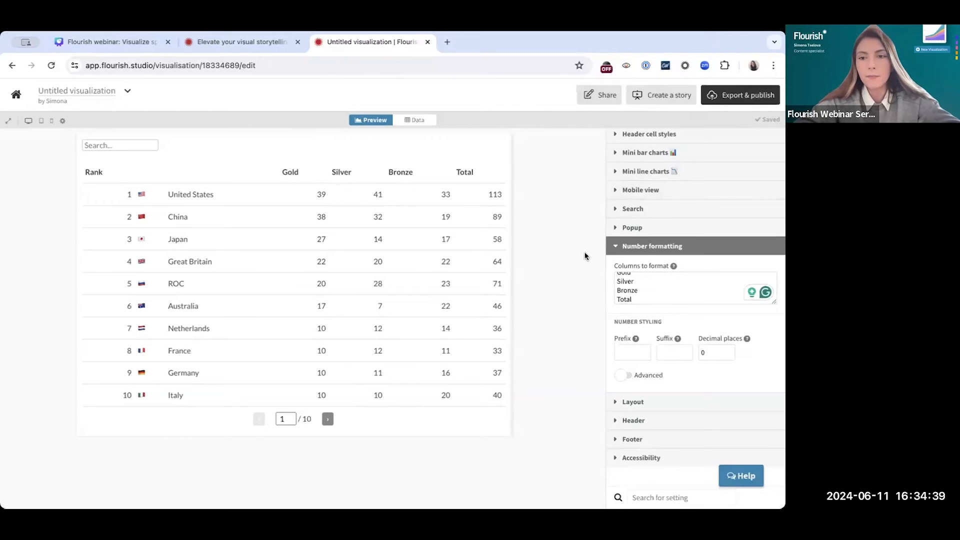
Set the alignment of numbers in the table cells to Start
click(644, 247)
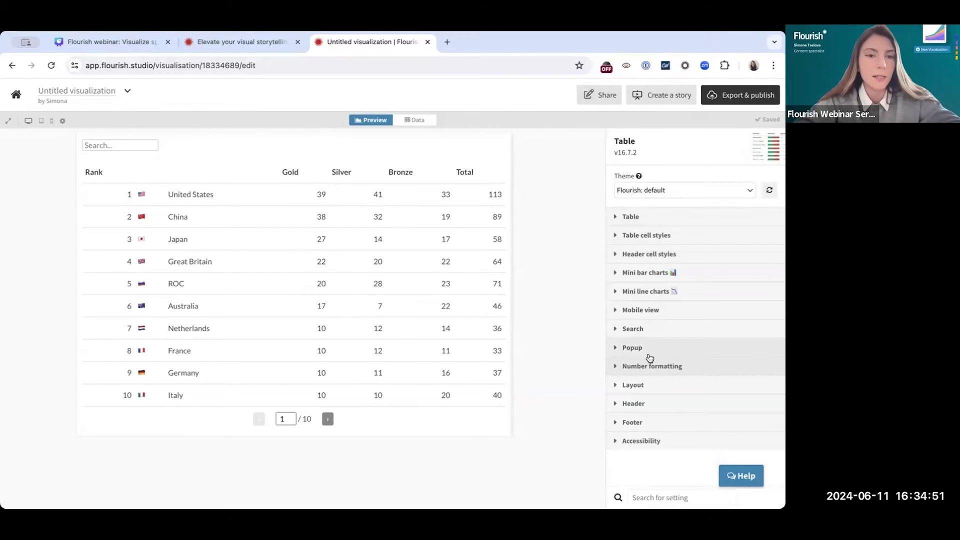
click(631, 235)
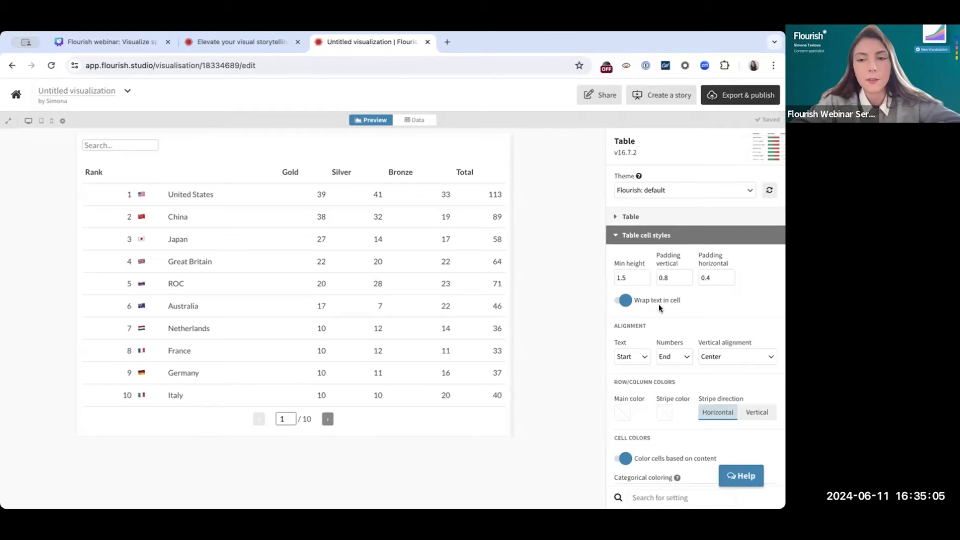
scroll(651, 306, down, 1)
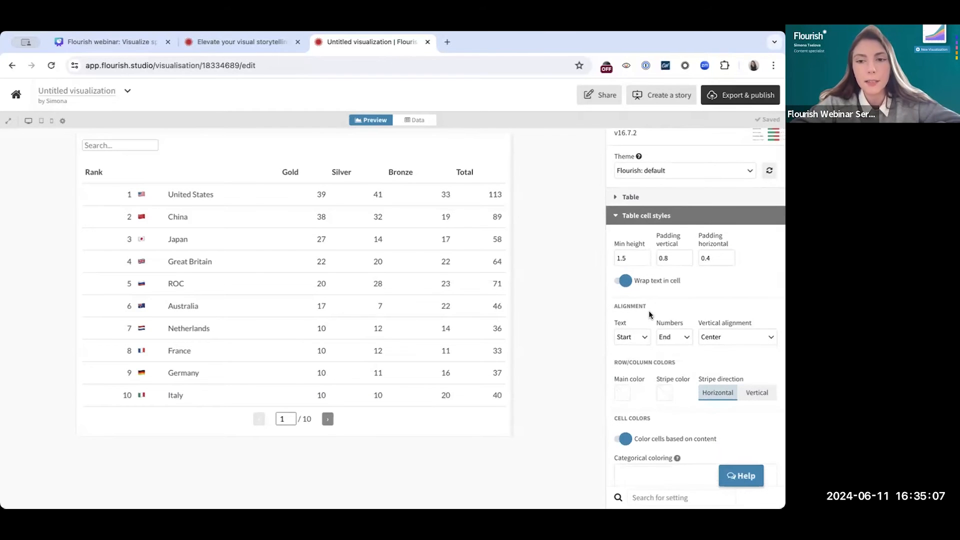
scroll(638, 313, down, 1)
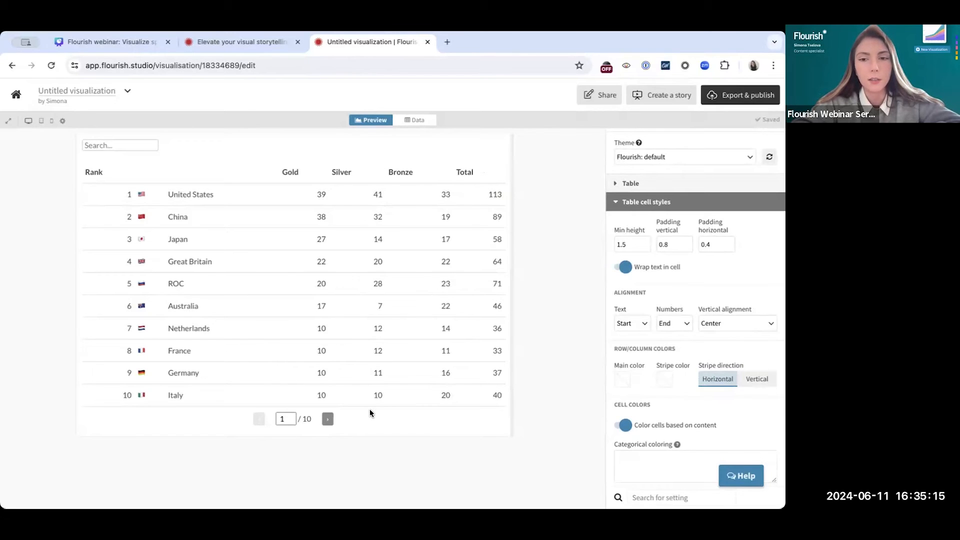
click(675, 323)
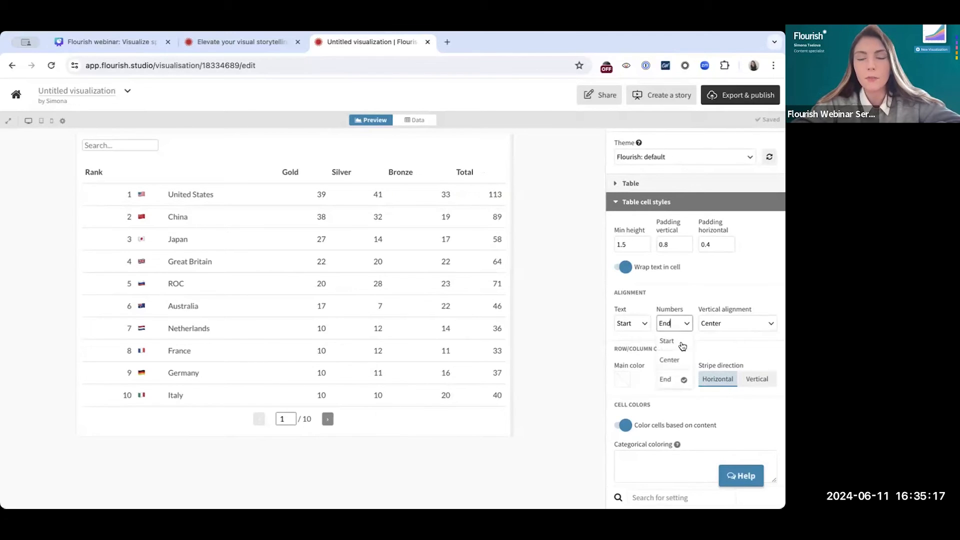
click(682, 342)
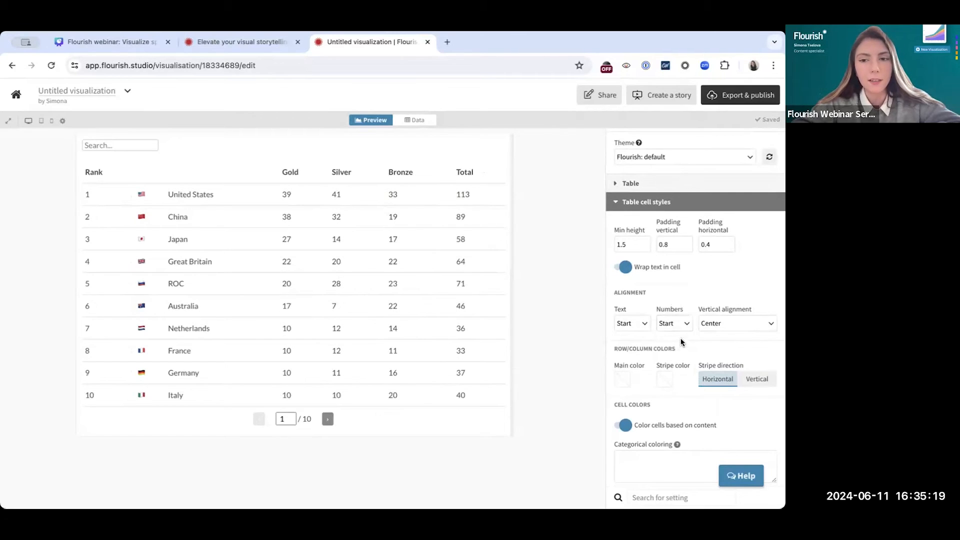
Try Center alignment for the cell numbers and switch back to Start
click(675, 324)
click(673, 354)
click(673, 324)
click(671, 342)
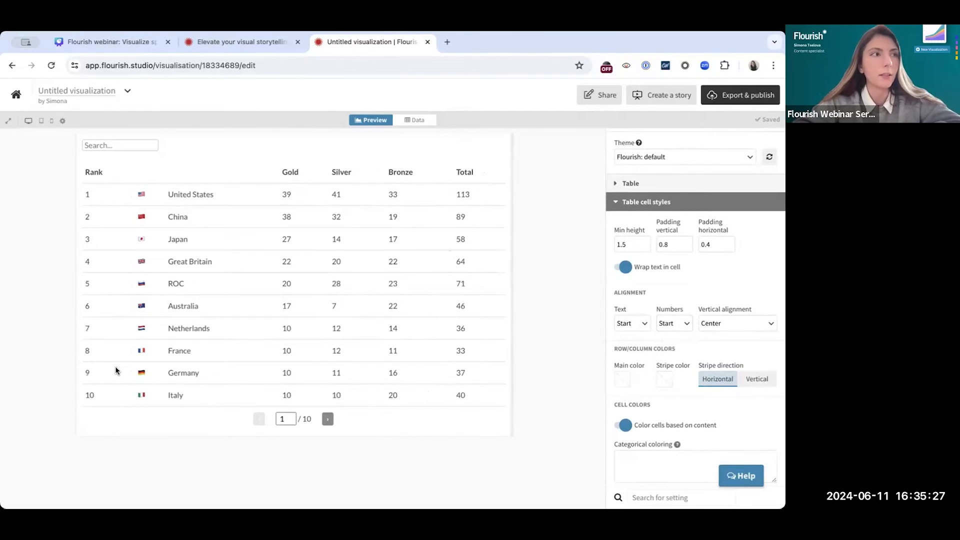
Give the table rows a light grey main color and a dark grey stripe color
scroll(659, 338, down, 3)
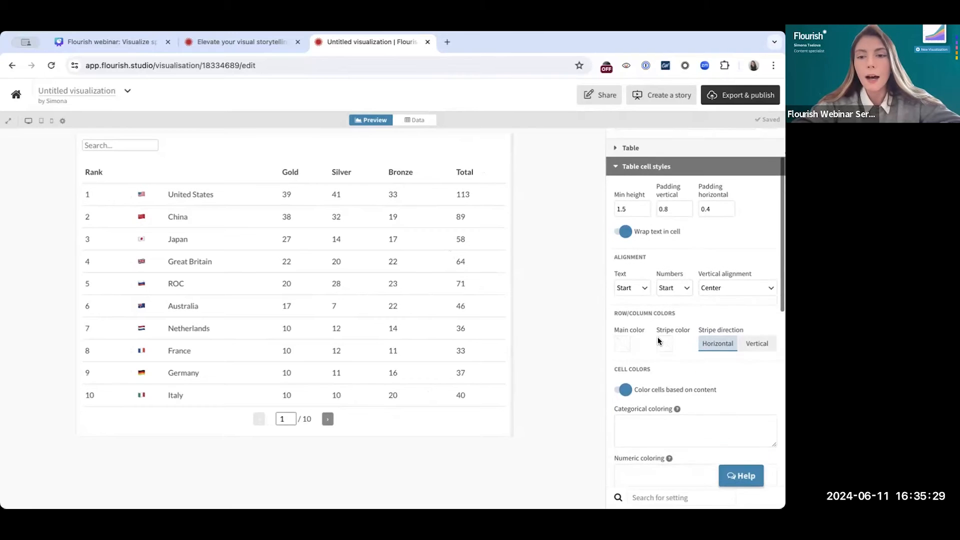
scroll(658, 341, down, 2)
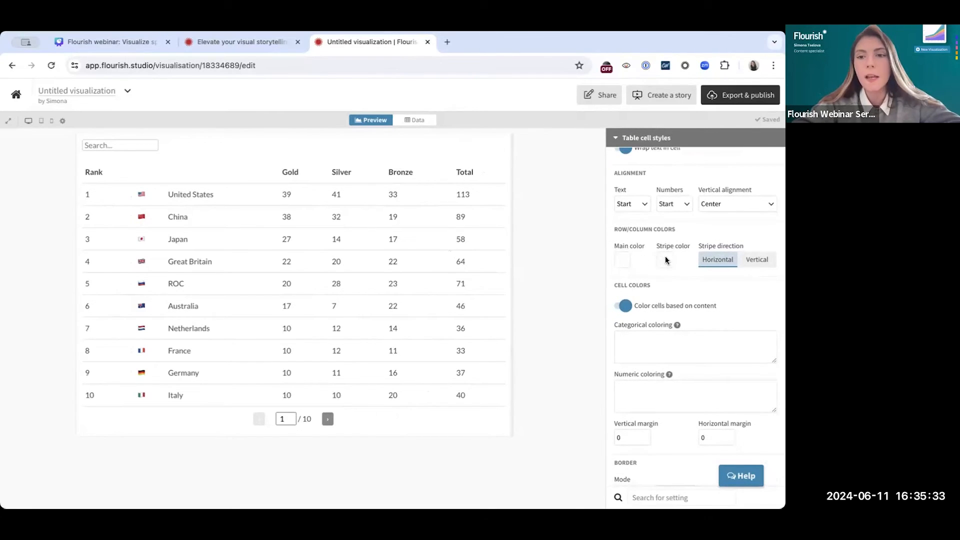
click(621, 262)
mouse_move(551, 367)
mouse_down()
mouse_move(518, 360)
mouse_move(516, 345)
mouse_move(555, 383)
mouse_up()
click(547, 293)
click(665, 261)
click(563, 295)
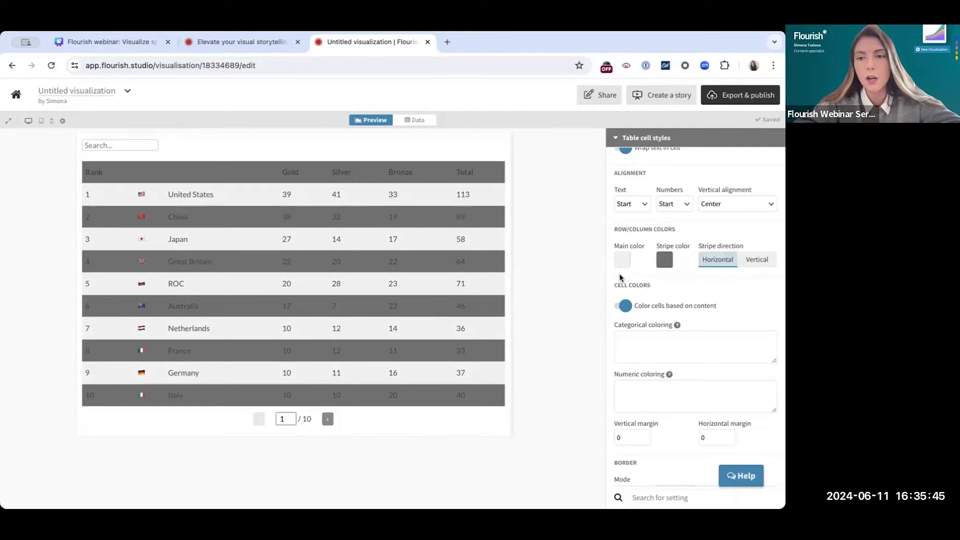
Compare vertical striping with horizontal, and clear both the main and stripe colors
click(759, 262)
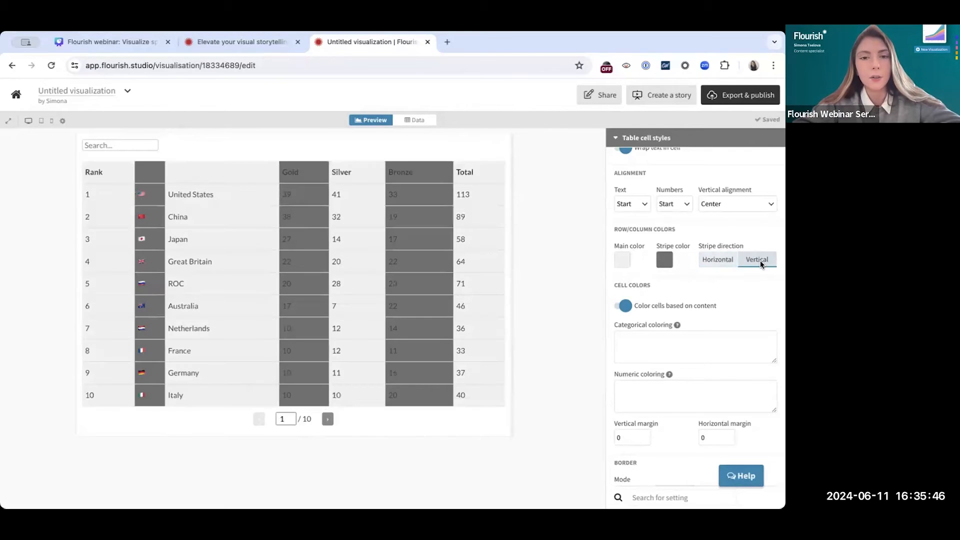
click(719, 262)
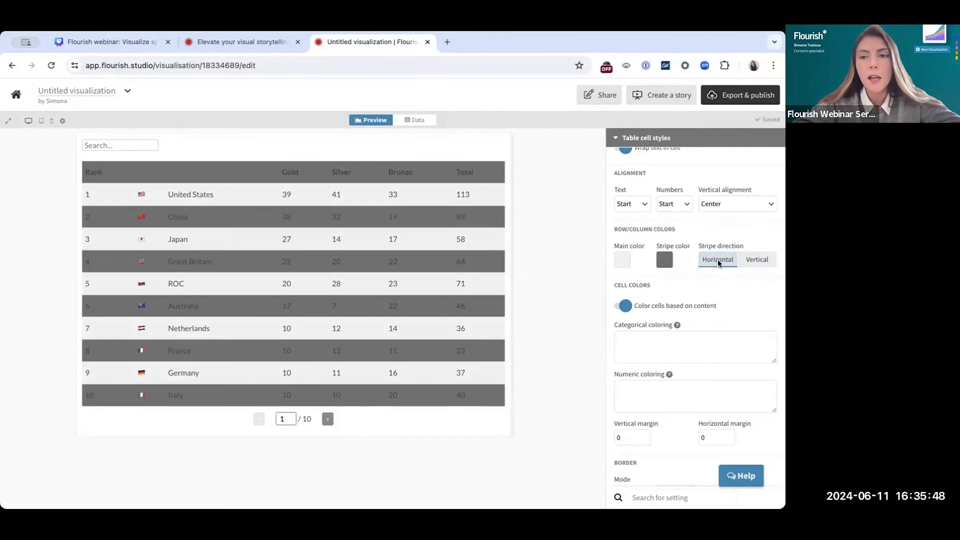
click(637, 262)
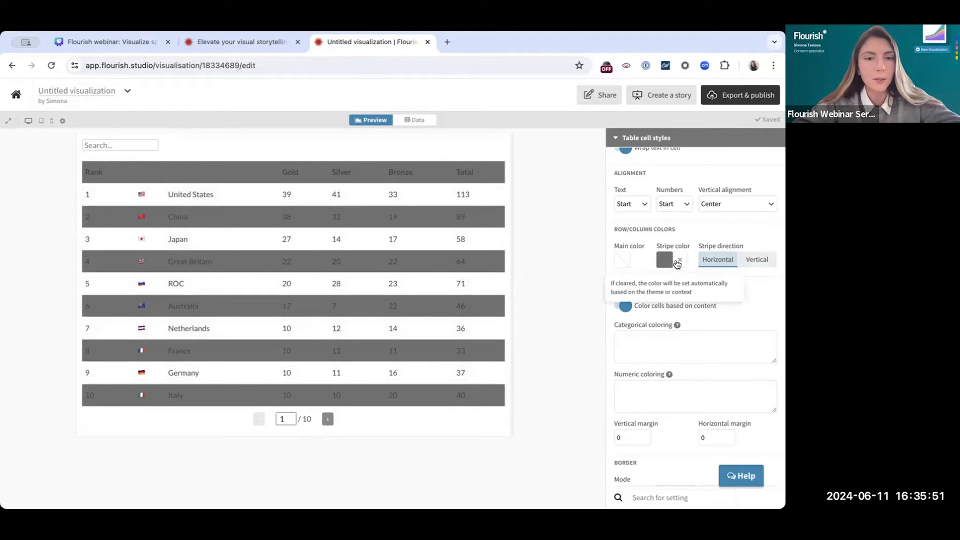
click(678, 260)
Examine the cell color settings and the format instructions for categorical coloring
scroll(664, 304, down, 2)
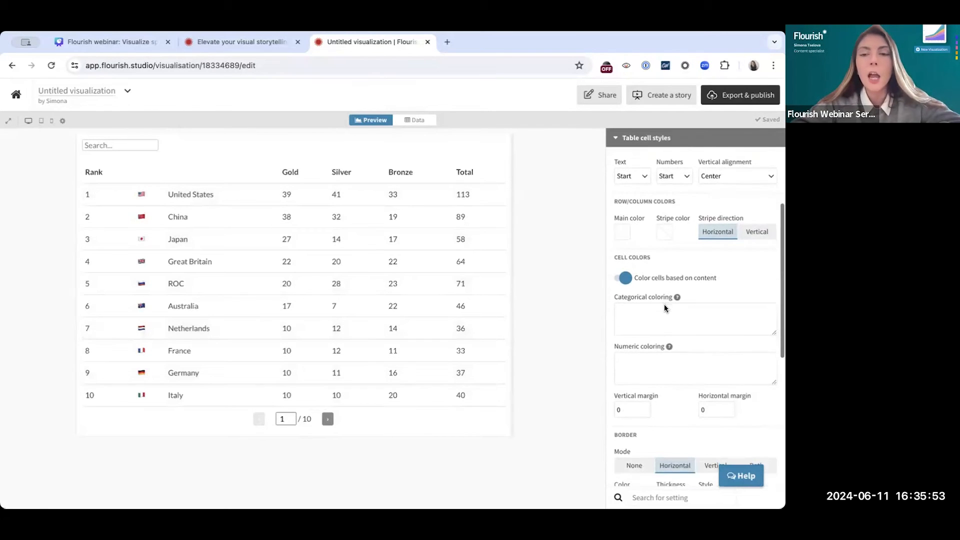
scroll(665, 305, down, 1)
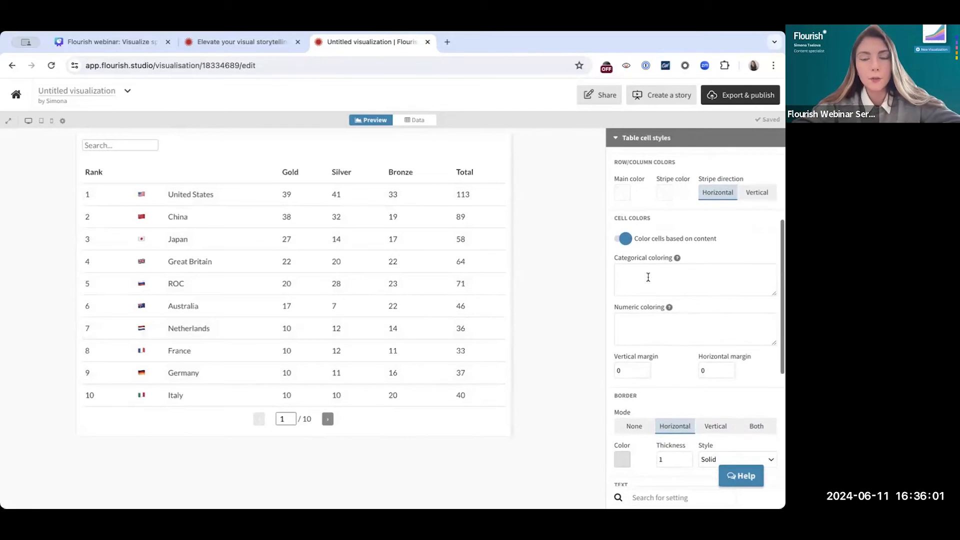
scroll(648, 275, down, 1)
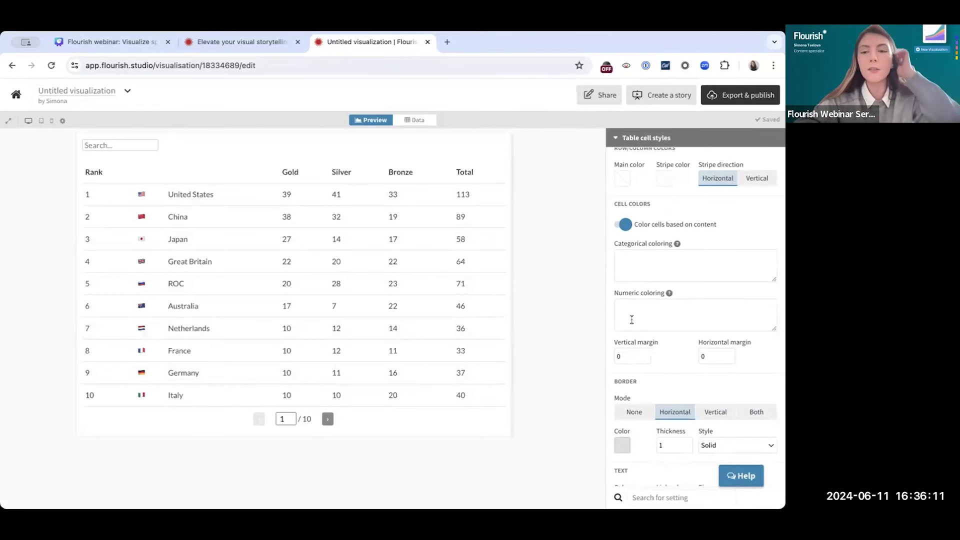
click(652, 275)
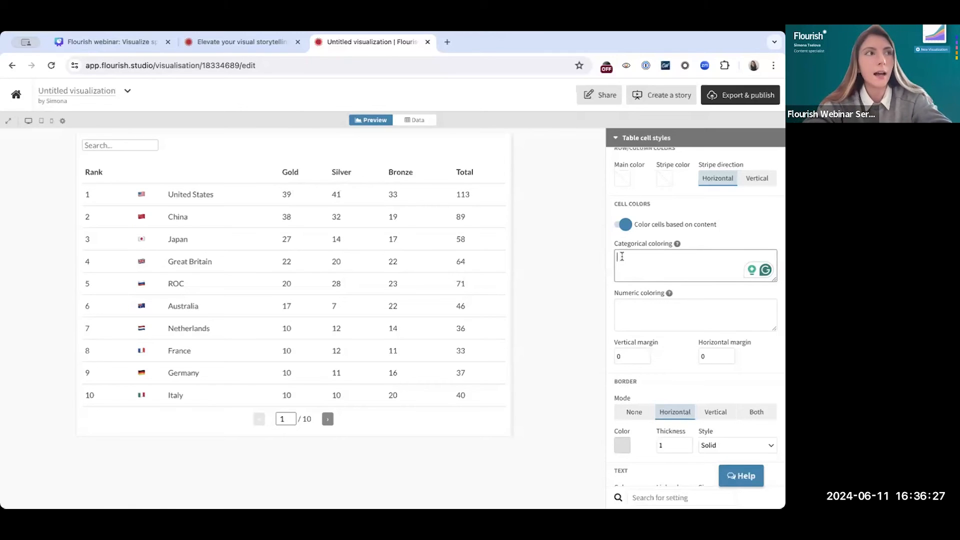
mouse_move(678, 244)
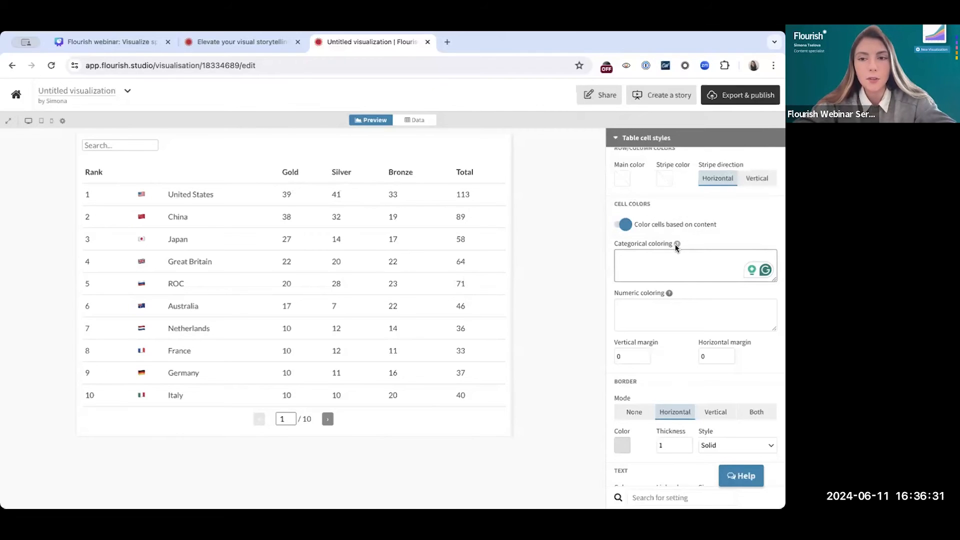
mouse_move(677, 242)
scroll(677, 242, up, 1)
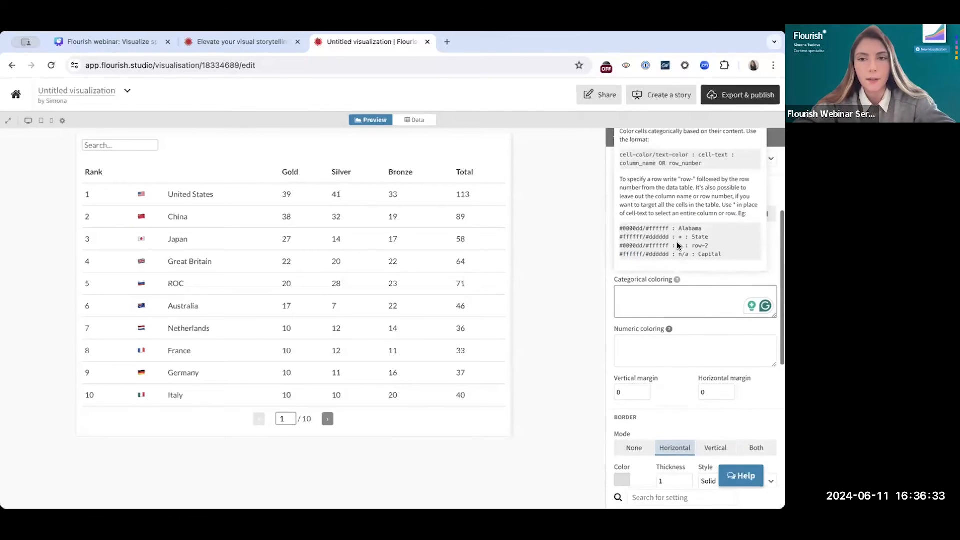
scroll(677, 243, up, 1)
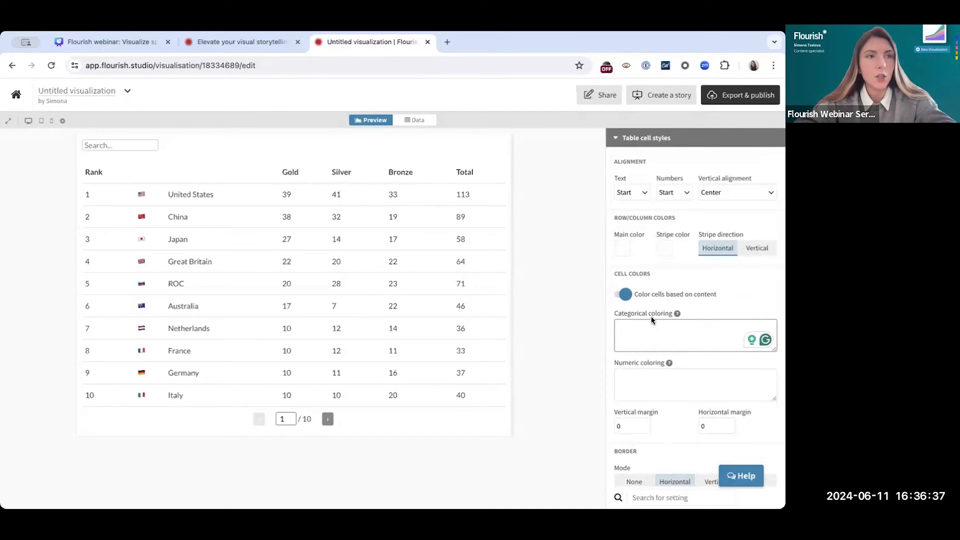
Add the categorical coloring rule "#DAA520 : Gold" to color the Gold header cell
text(#)
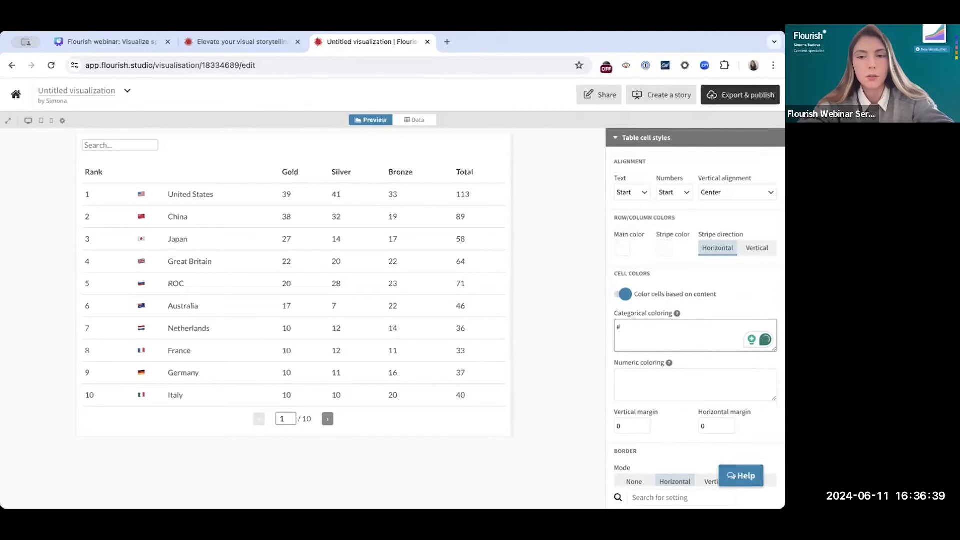
text(DaaA)
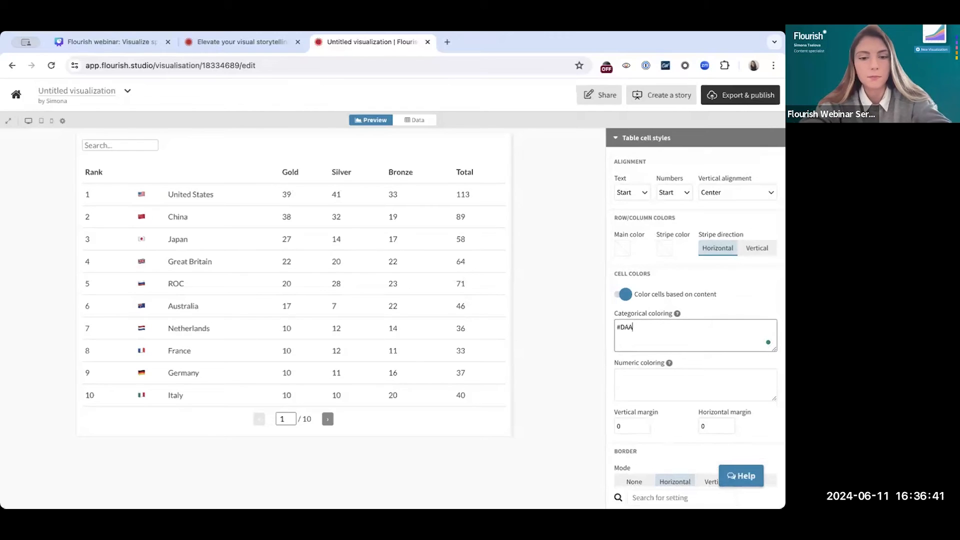
text(520 :)
key(BackSpace)
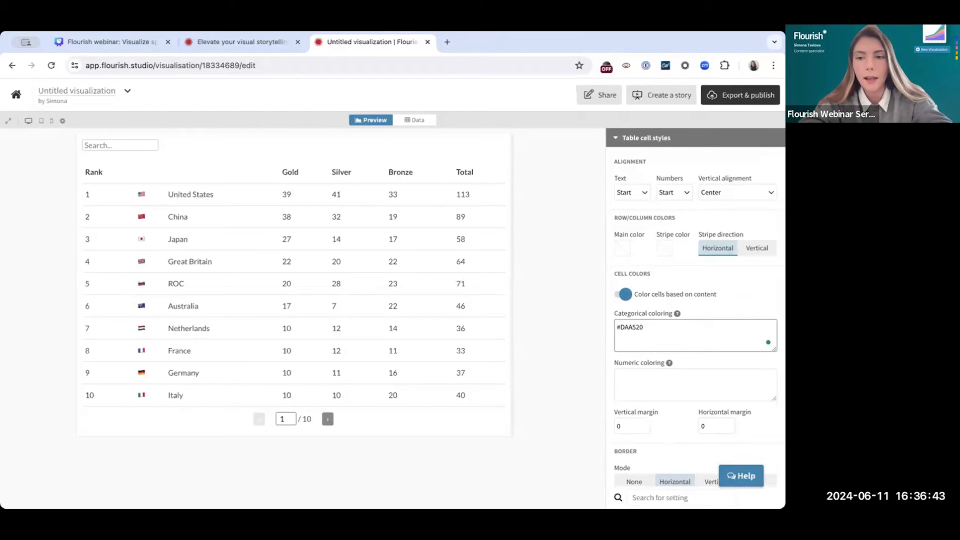
text(Gold)
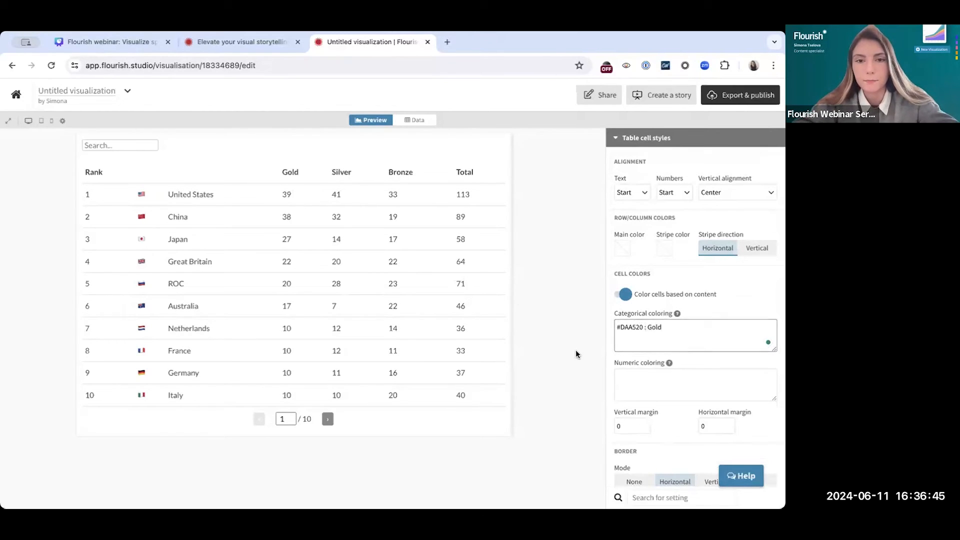
click(575, 354)
drag(643, 327, 609, 331)
double_click(655, 327)
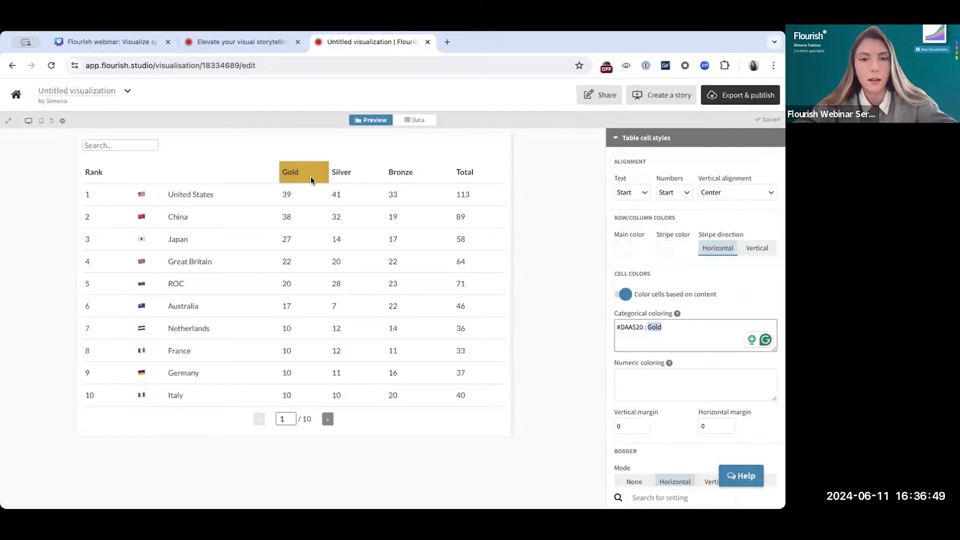
Add a second categorical coloring rule, "#C0C0C0 : Silver", for the Silver header cell
click(667, 329)
key(Return)
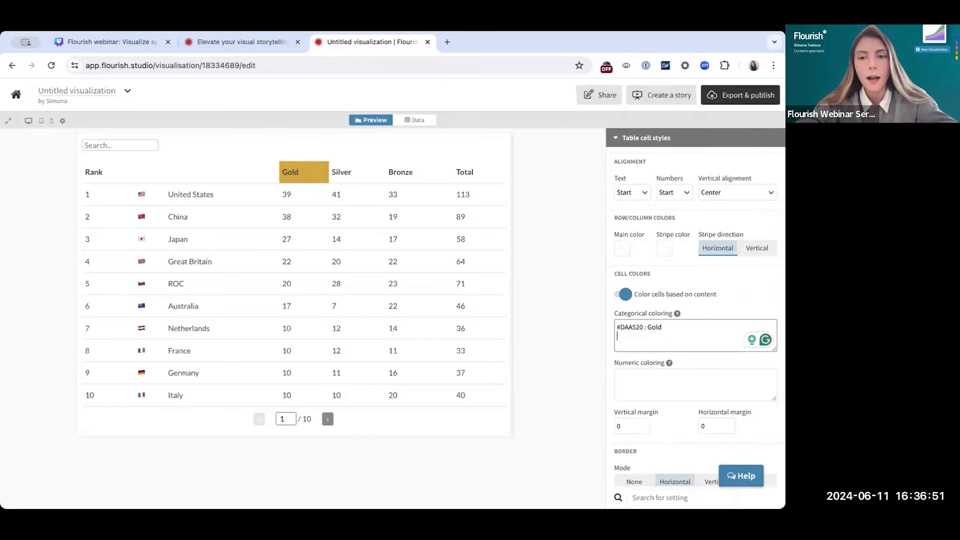
text(#C)
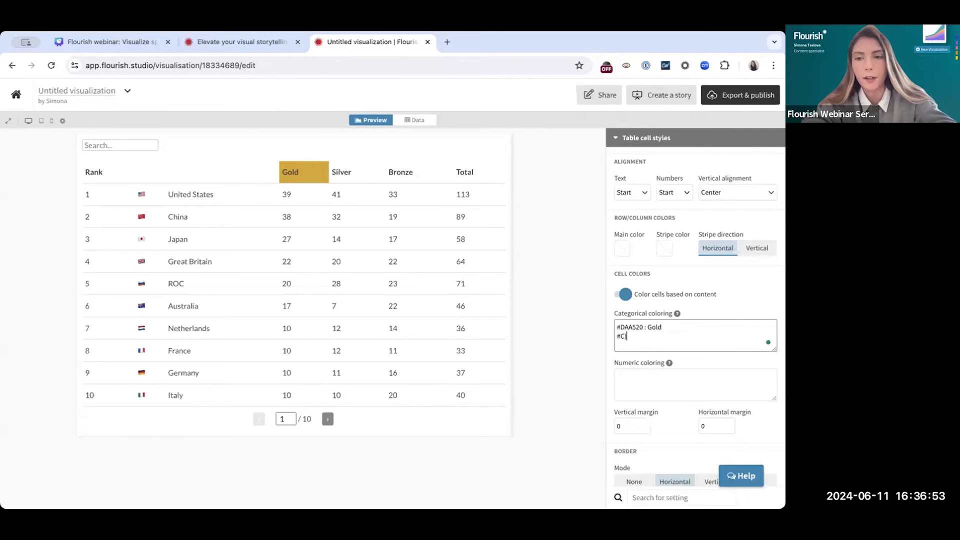
text(0C0C0 :)
key(BackSpace)
key(BackSpace)
text(: Silver)
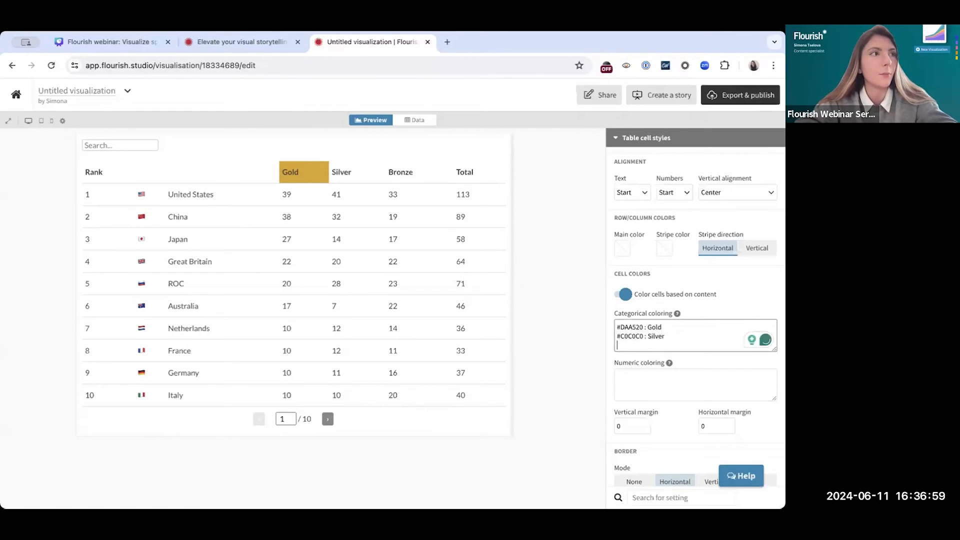
Paste the rule "#CD7F32: Bronze" as the third categorical coloring line and enlarge the rule box
key(super+Tab)
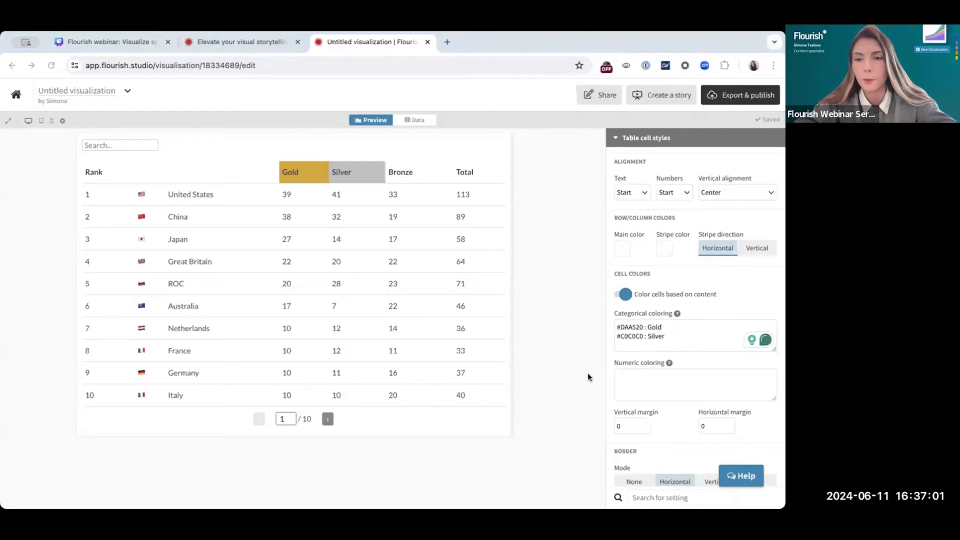
click(653, 341)
text(#CD7F32: Bronze)
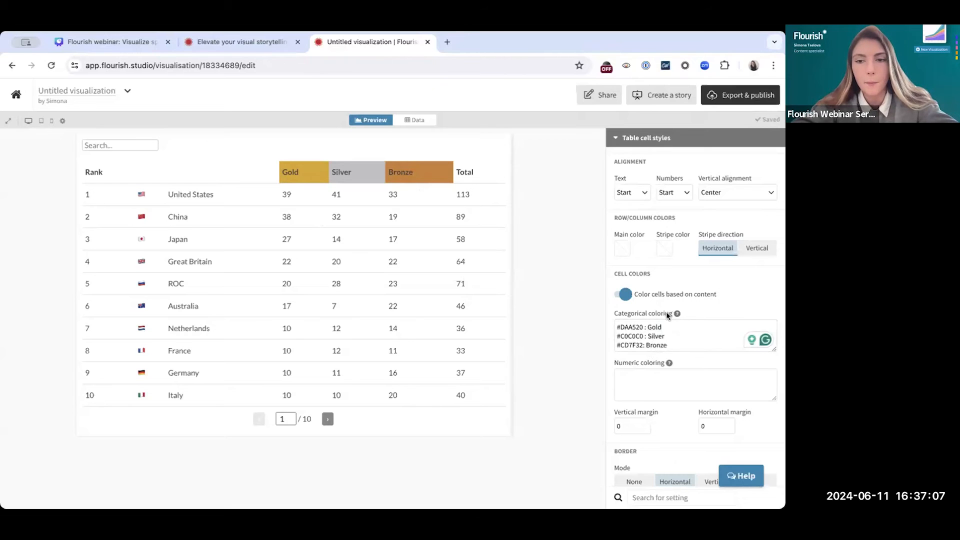
drag(775, 349, 765, 407)
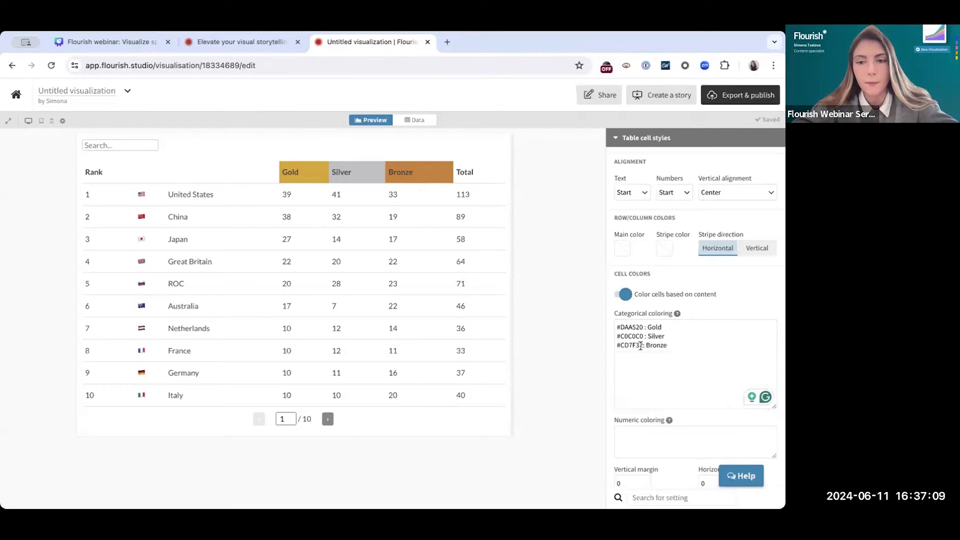
double_click(644, 346)
Add the rule "yellow : 10" on a new line to color every cell containing 10
click(676, 355)
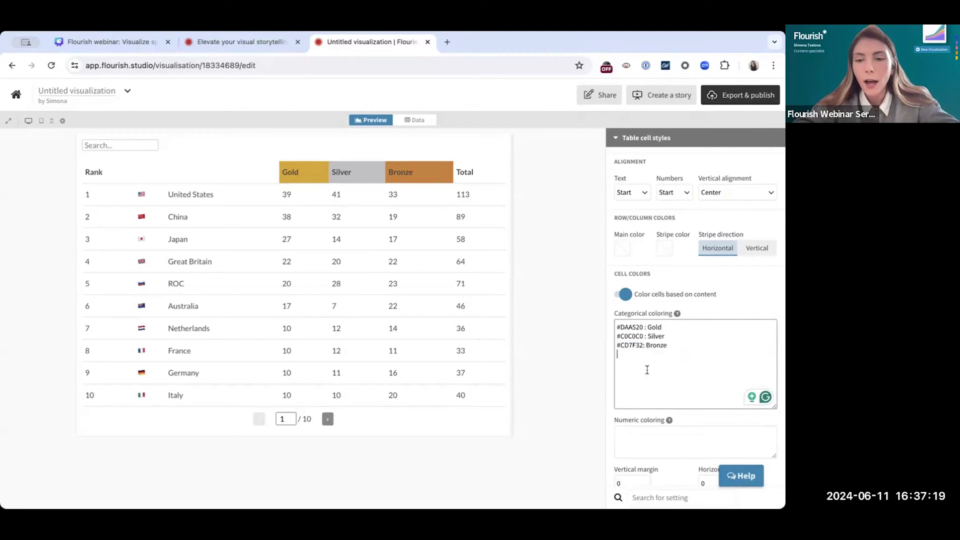
text(yellow : 10)
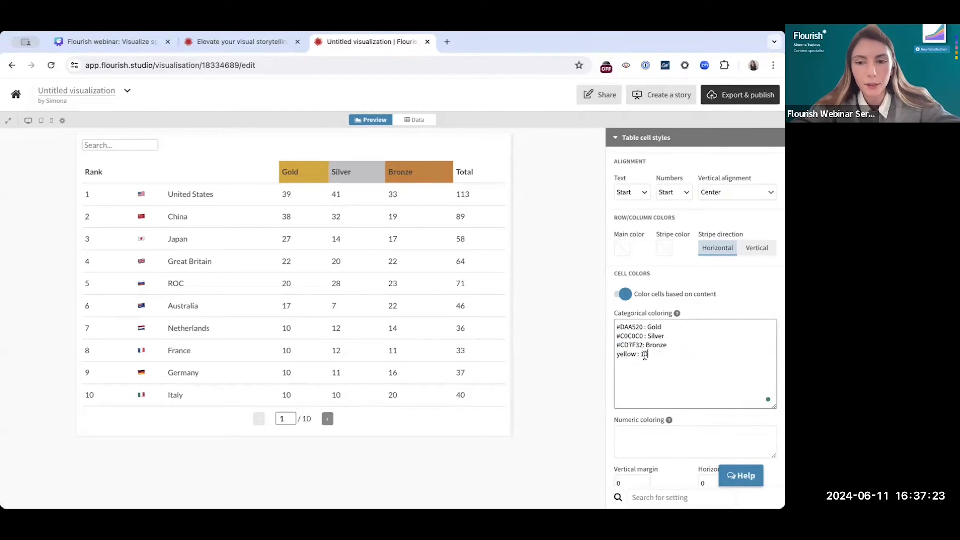
click(557, 364)
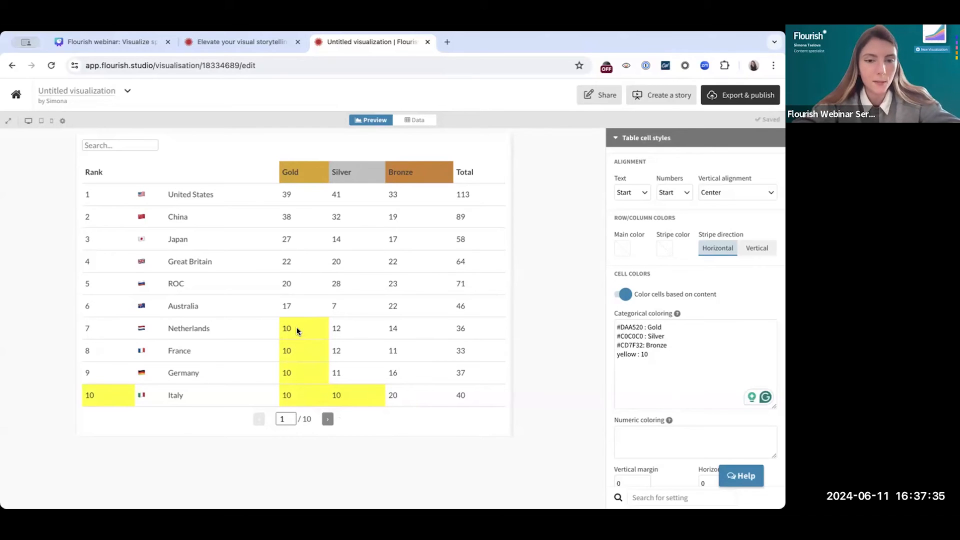
Restrict the yellow rule to the Netherlands row by extending it to "yellow : 10 : row-8"
click(649, 354)
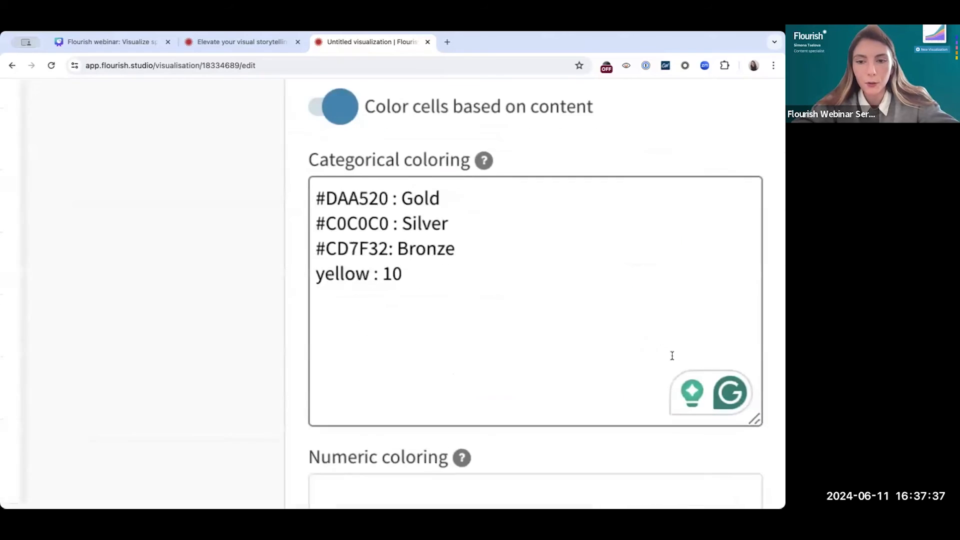
text(:)
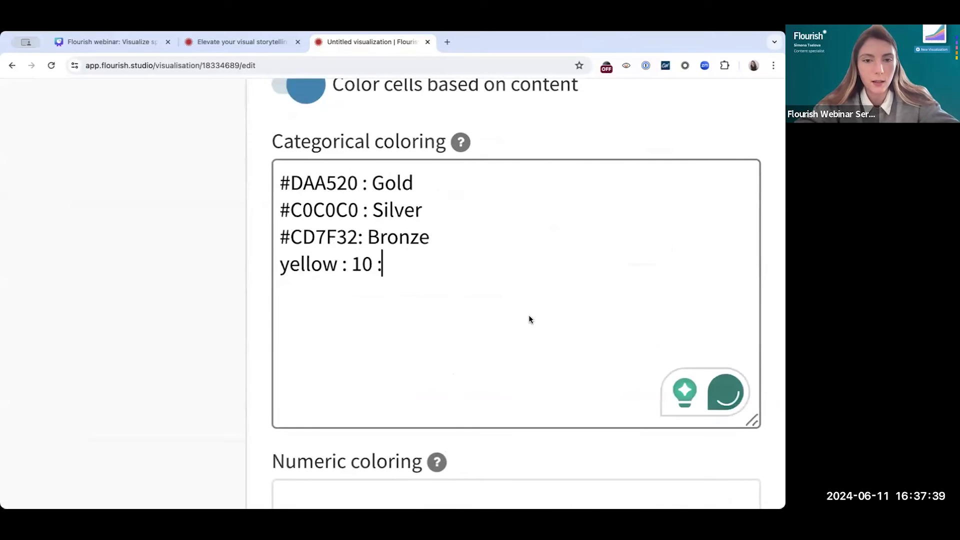
scroll(448, 211, up, 1)
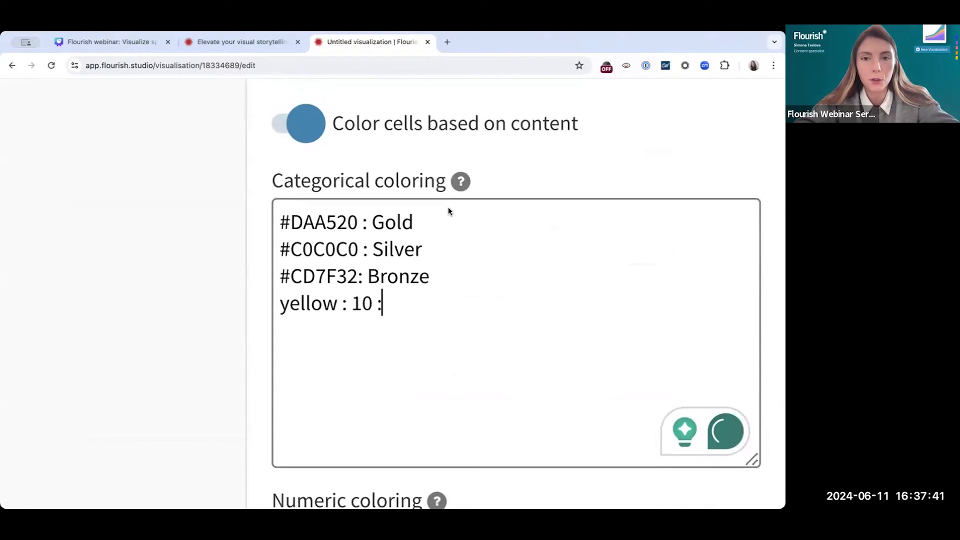
mouse_move(461, 181)
scroll(463, 184, up, 2)
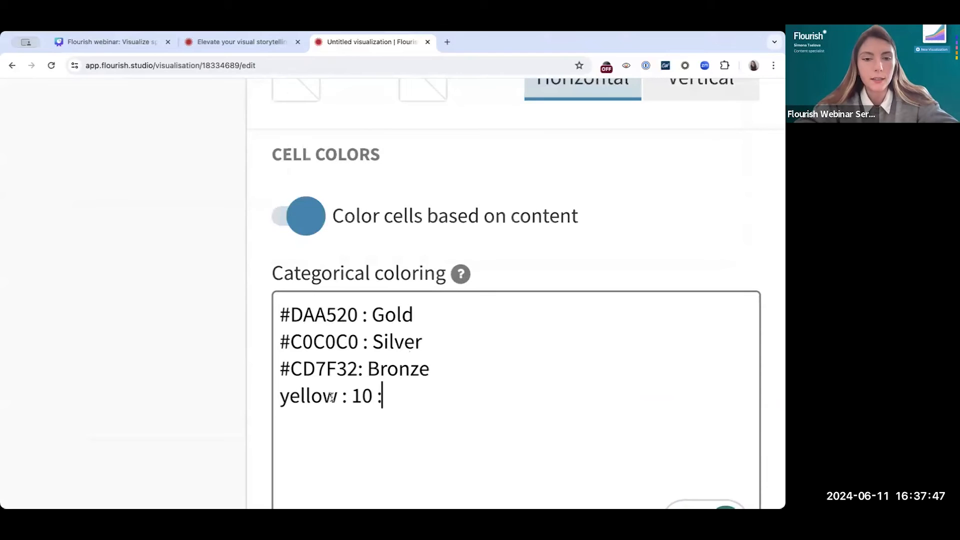
scroll(438, 392, down, 5)
text(row-8)
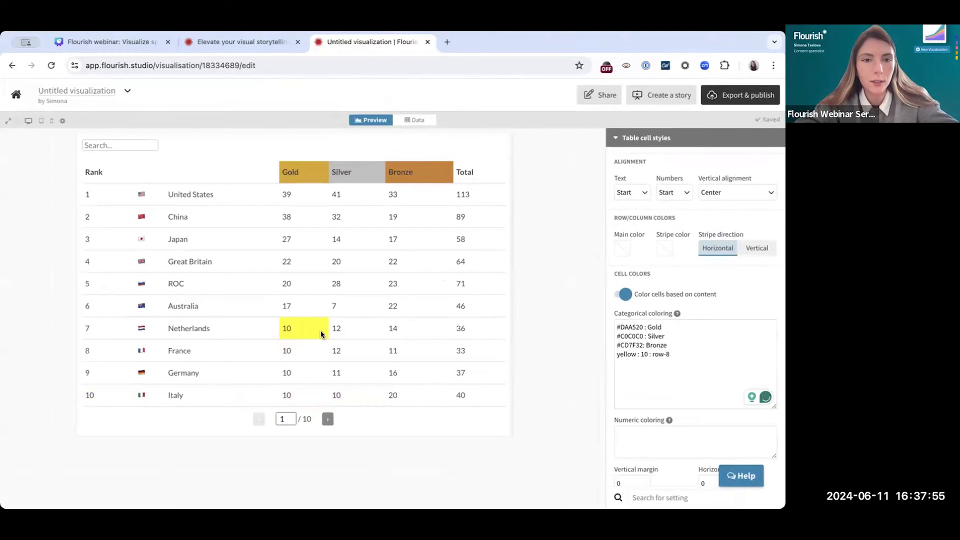
Change the yellow rule to "grey : * : row-5" to color the entire Great Britain row
click(671, 356)
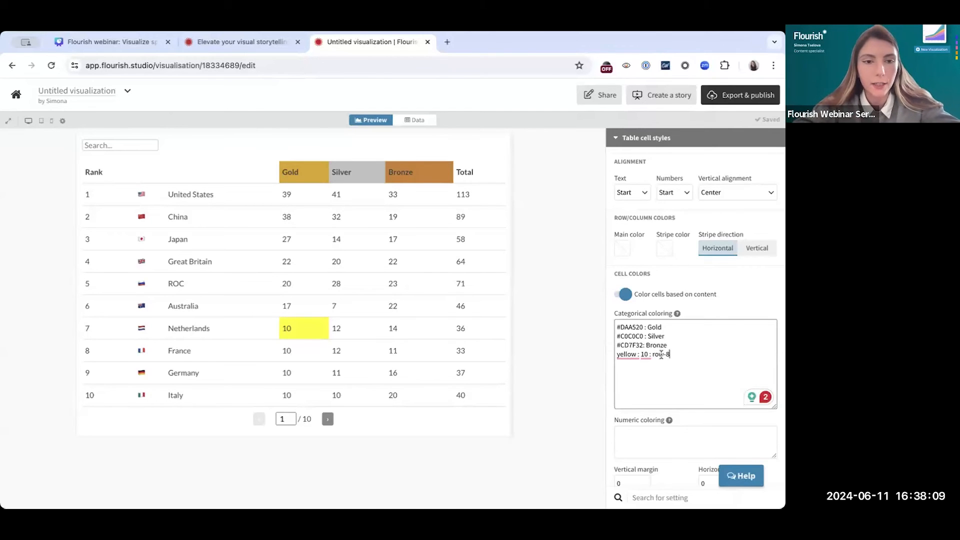
mouse_move(630, 354)
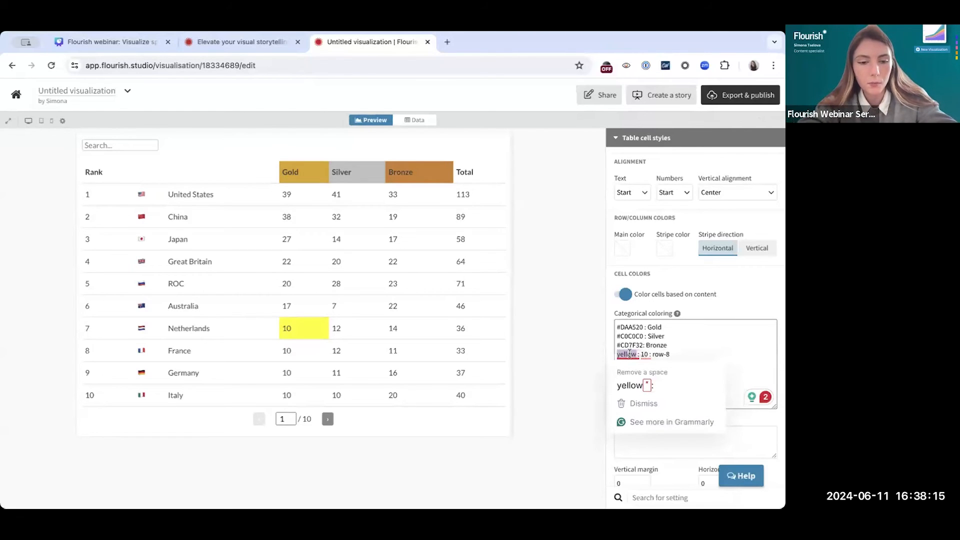
double_click(630, 354)
text(grey)
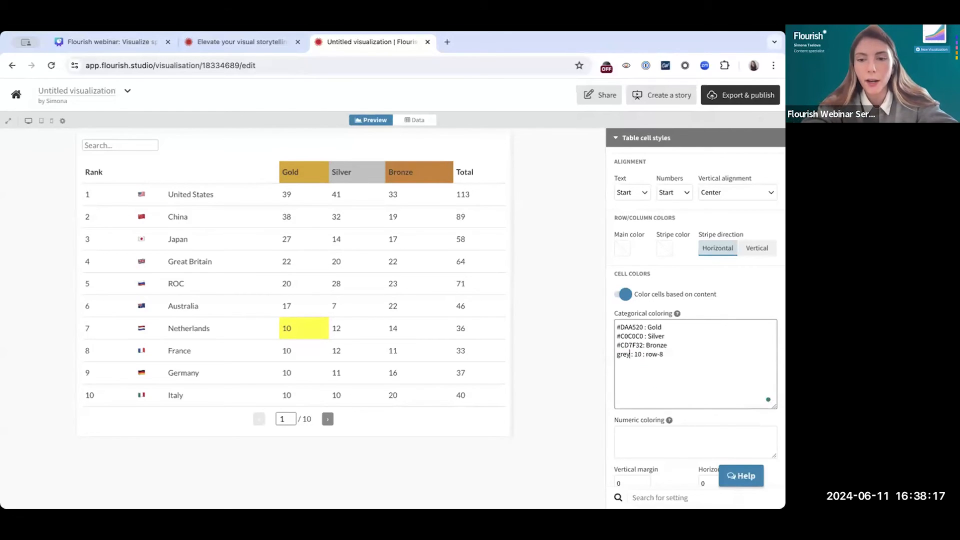
double_click(637, 354)
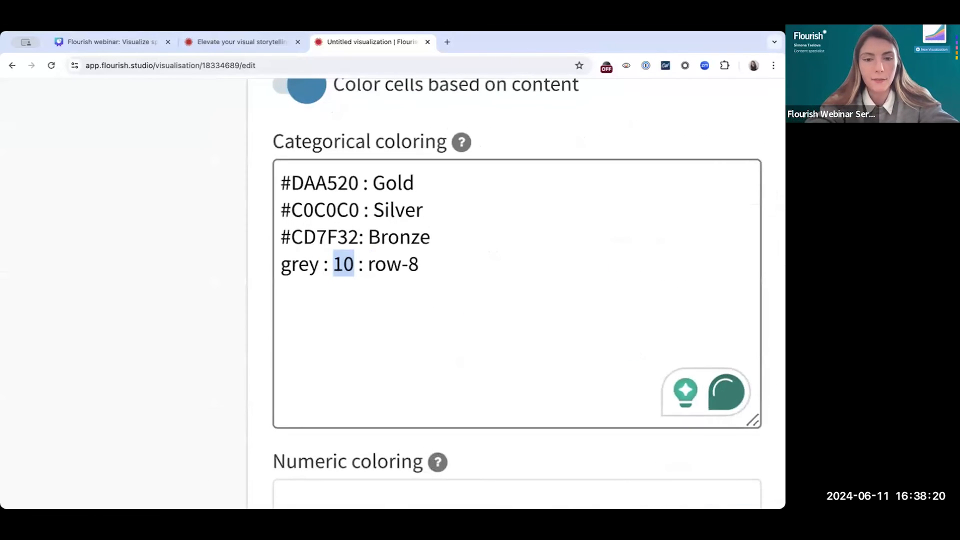
text(*)
click(431, 269)
key(BackSpace)
text(5)
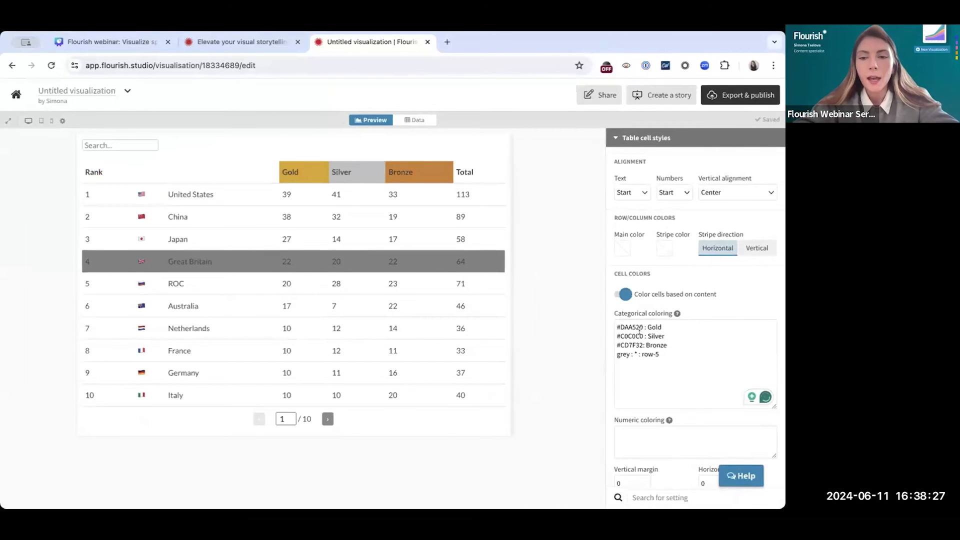
scroll(655, 374, down, 2)
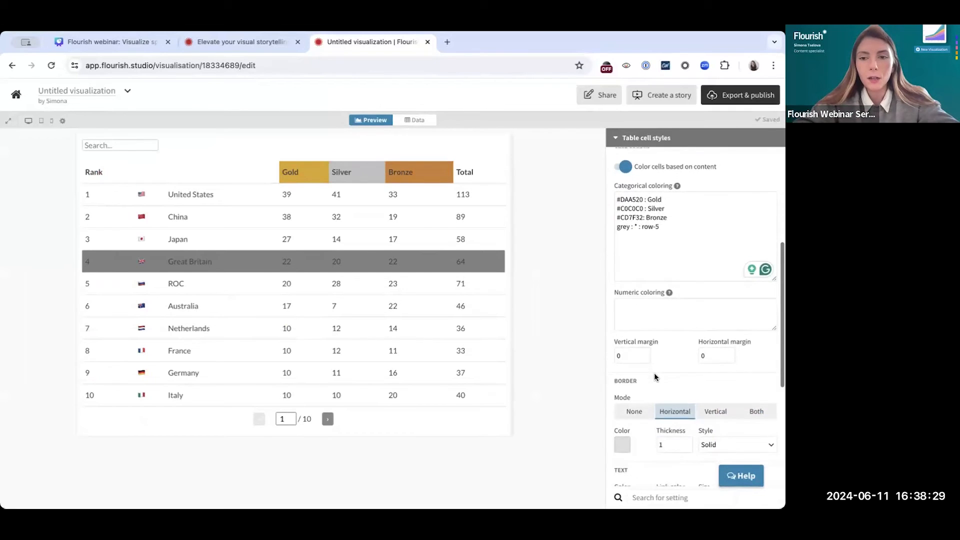
scroll(655, 374, up, 1)
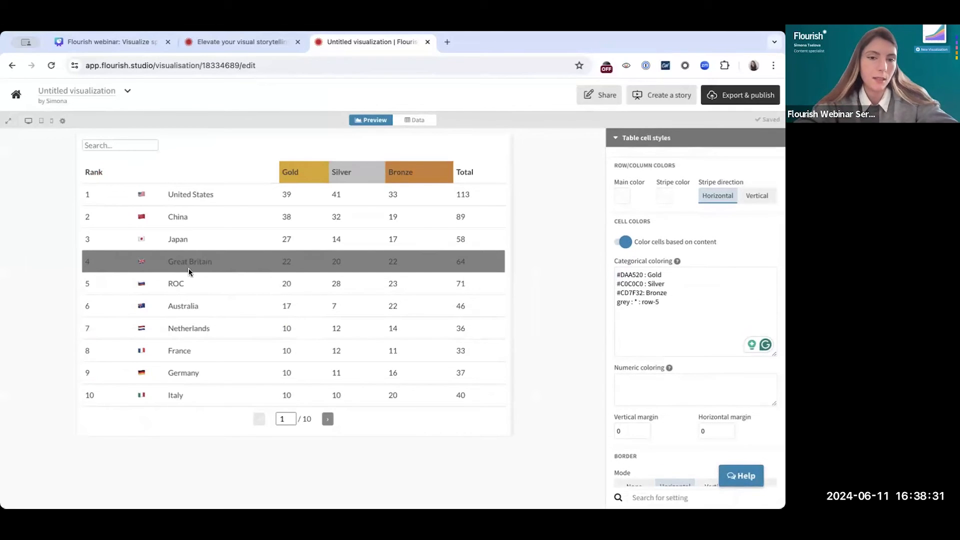
scroll(184, 262, up, 5)
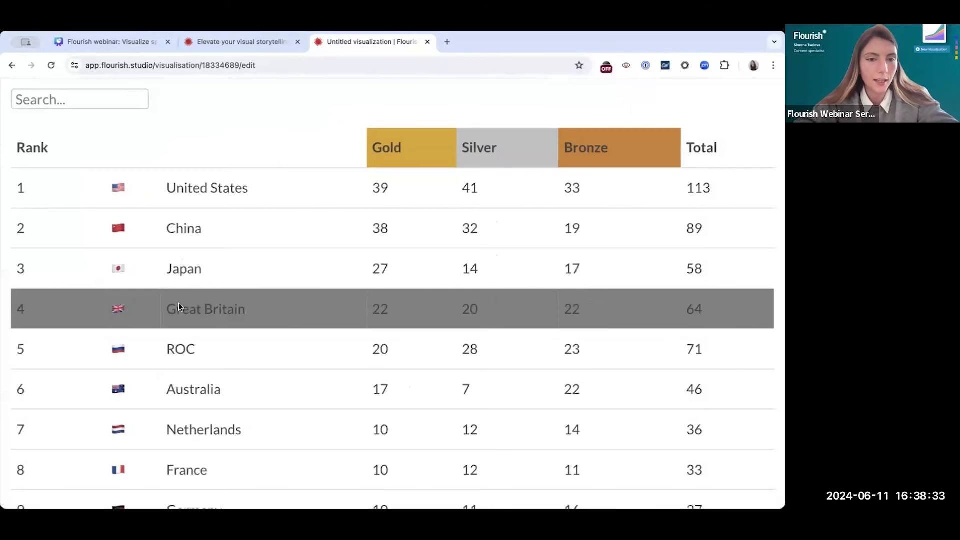
scroll(209, 317, down, 5)
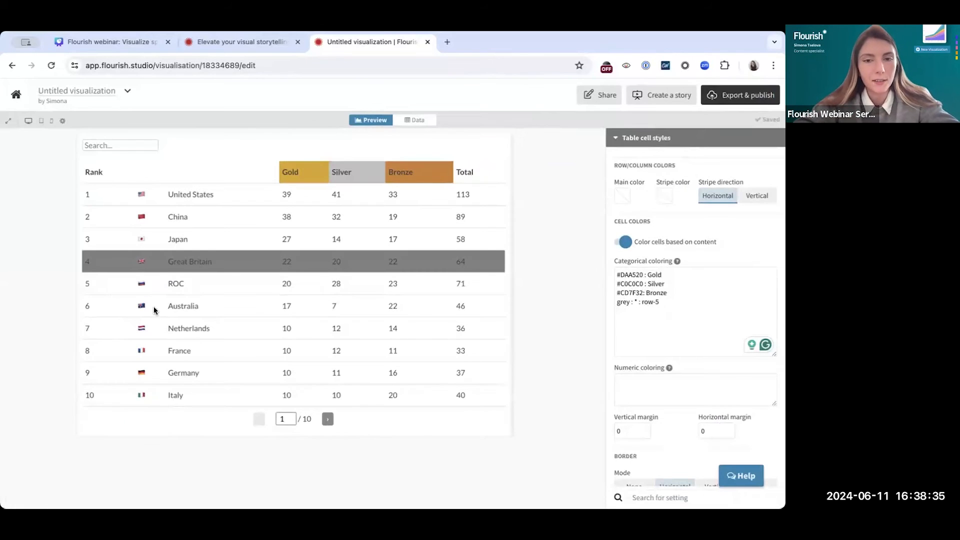
scroll(667, 307, down, 3)
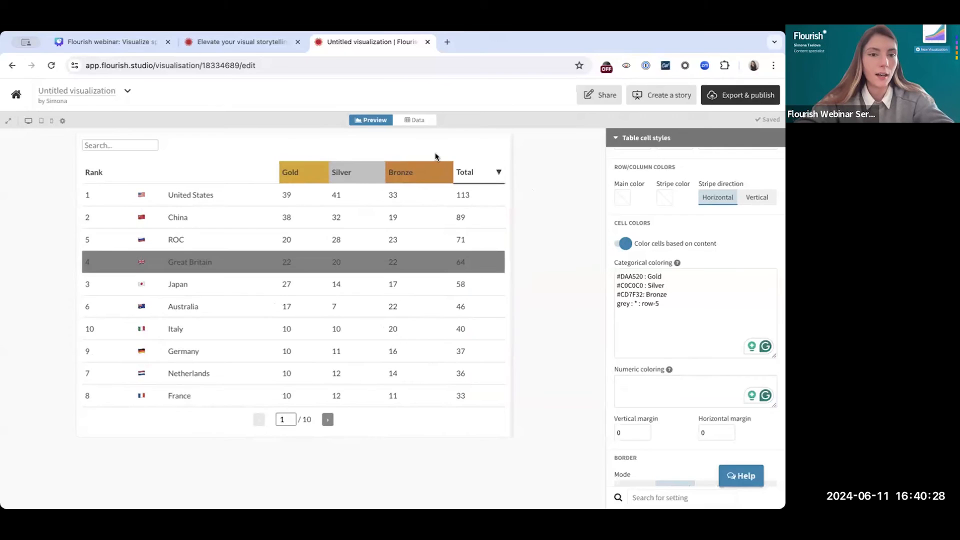
Copy the Gold, Silver and Bronze data columns D–F and paste them into columns H–J, returning to the preview
click(411, 122)
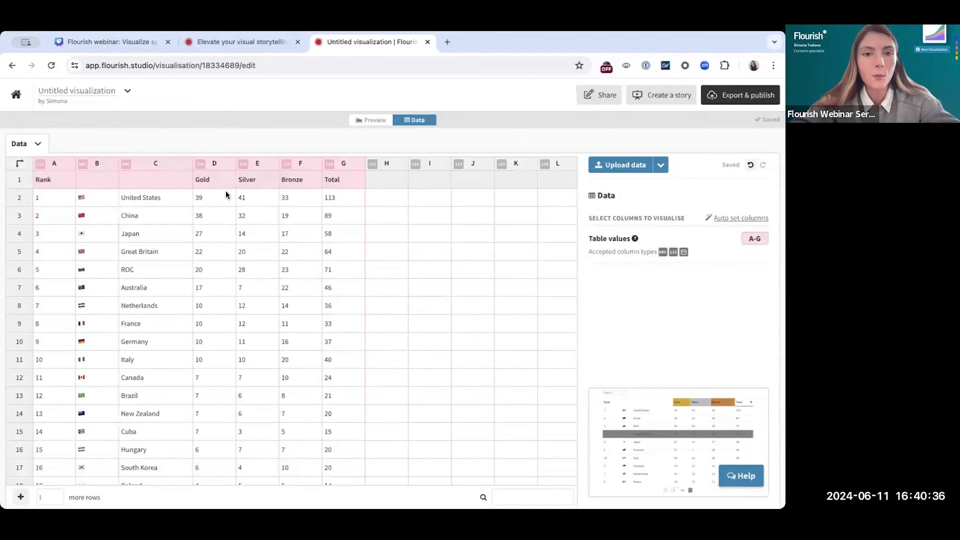
click(211, 164)
shift+click(300, 164)
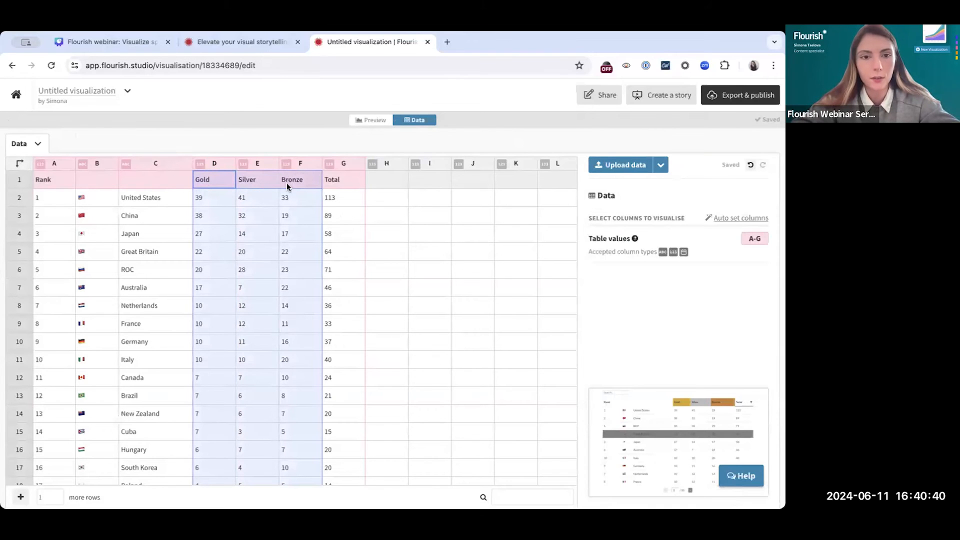
click(391, 162)
key(ctrl+v)
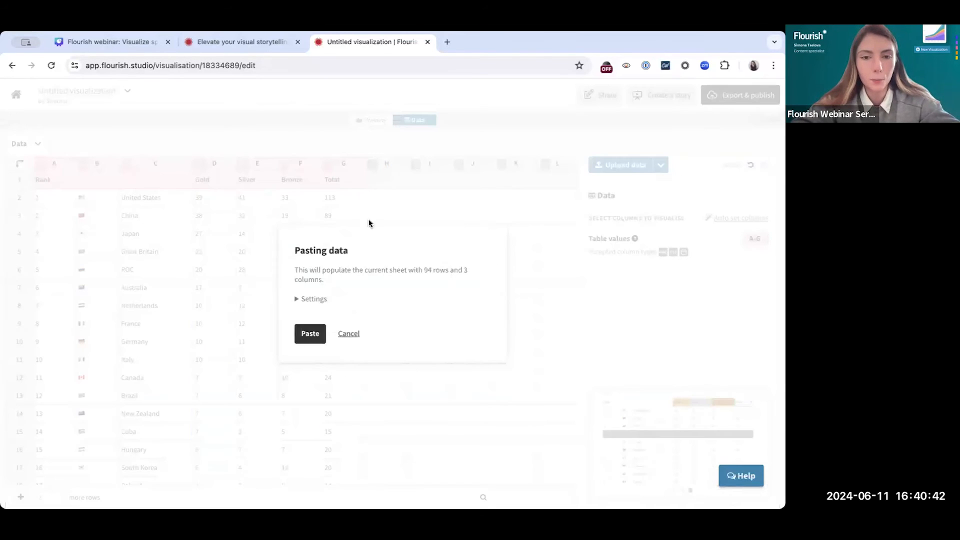
click(310, 334)
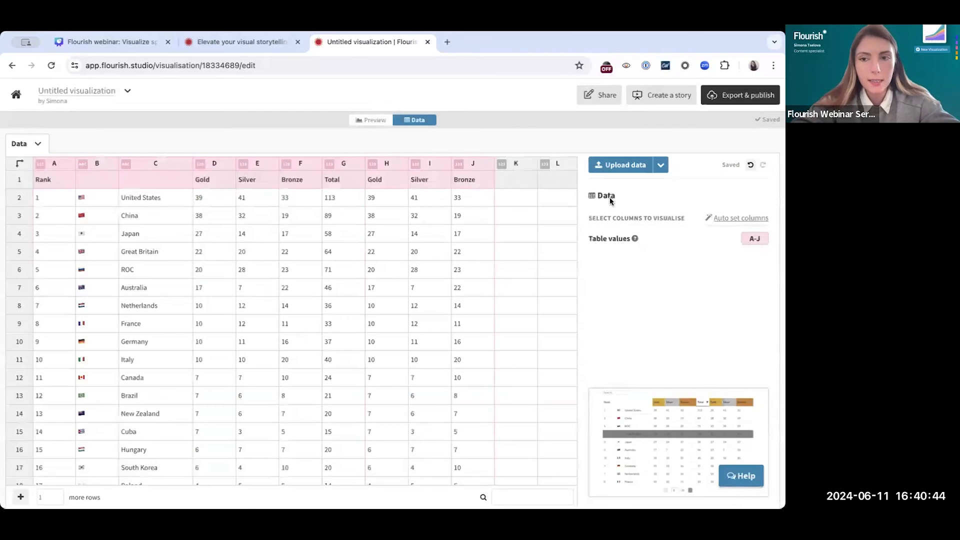
click(371, 120)
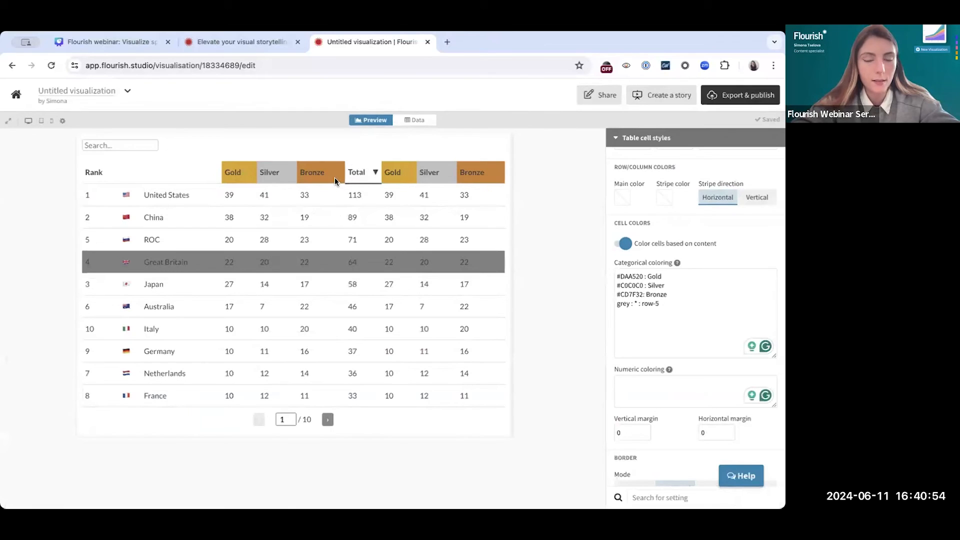
Rename the headers of the duplicated medal columns H, I and J to Gold-2, Silver-2 and Bronze-2
click(415, 120)
double_click(386, 181)
text(-2)
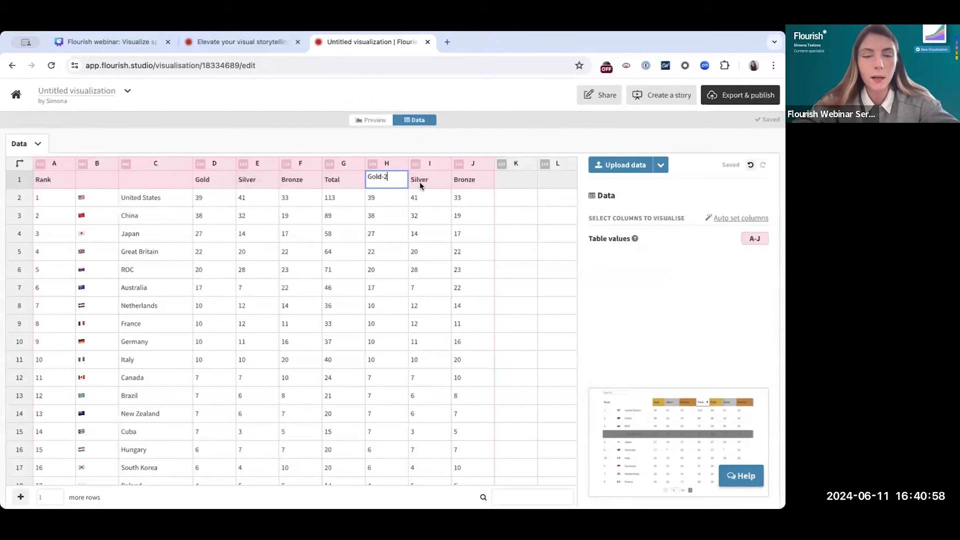
double_click(438, 178)
text(-2)
double_click(478, 181)
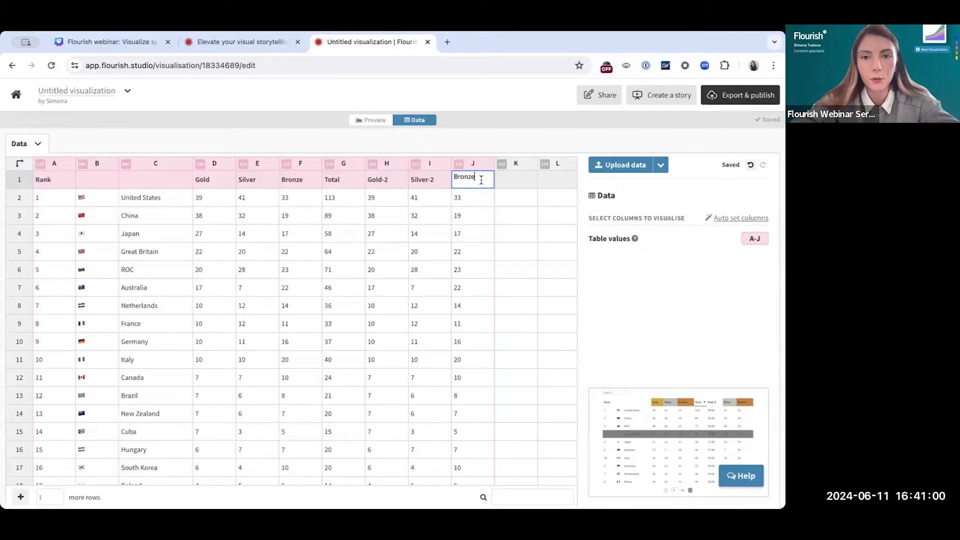
text(-2)
click(480, 218)
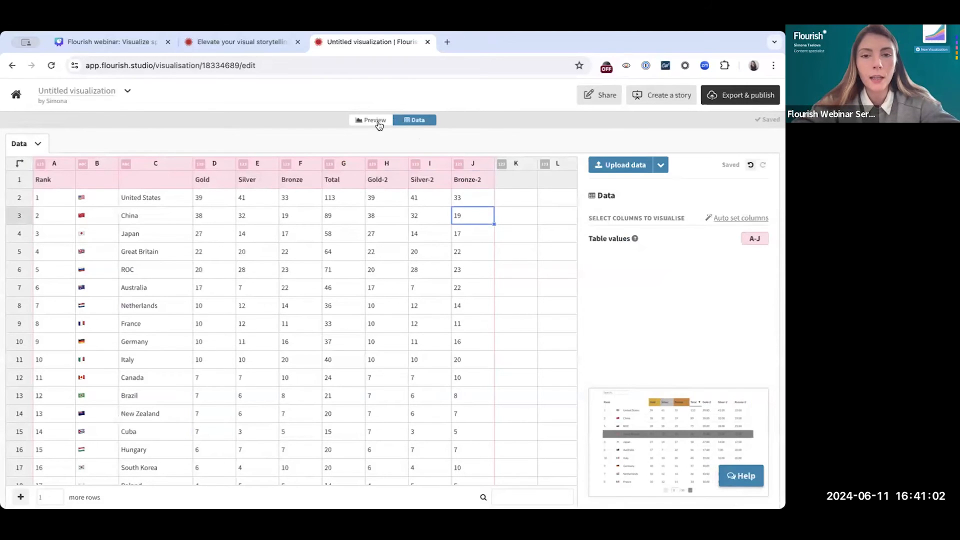
Set the mini bar charts to use the columns Gold-2, Silver-2 and Bronze-2 instead of Trump and Biden
click(379, 123)
scroll(645, 321, down, 10)
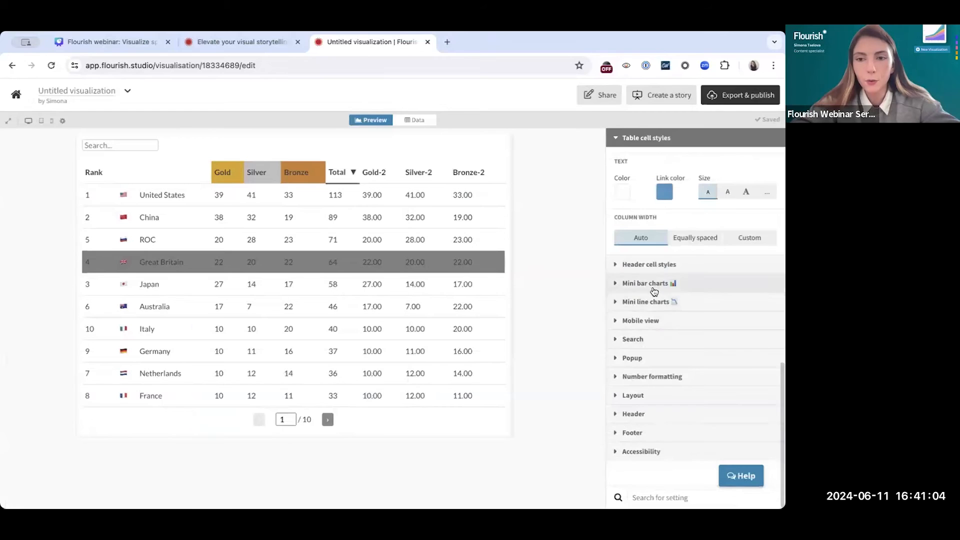
click(654, 291)
scroll(650, 285, up, 3)
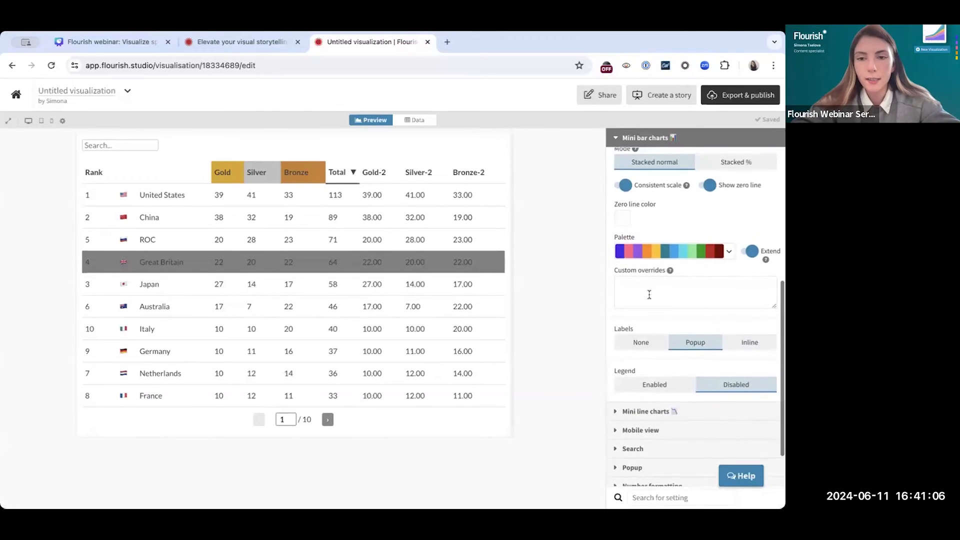
scroll(649, 295, up, 5)
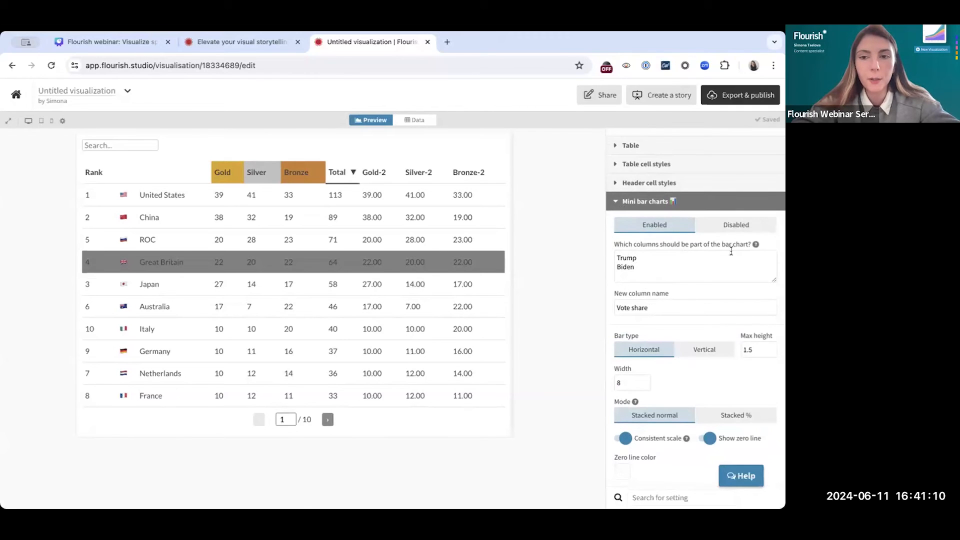
drag(659, 273, 604, 246)
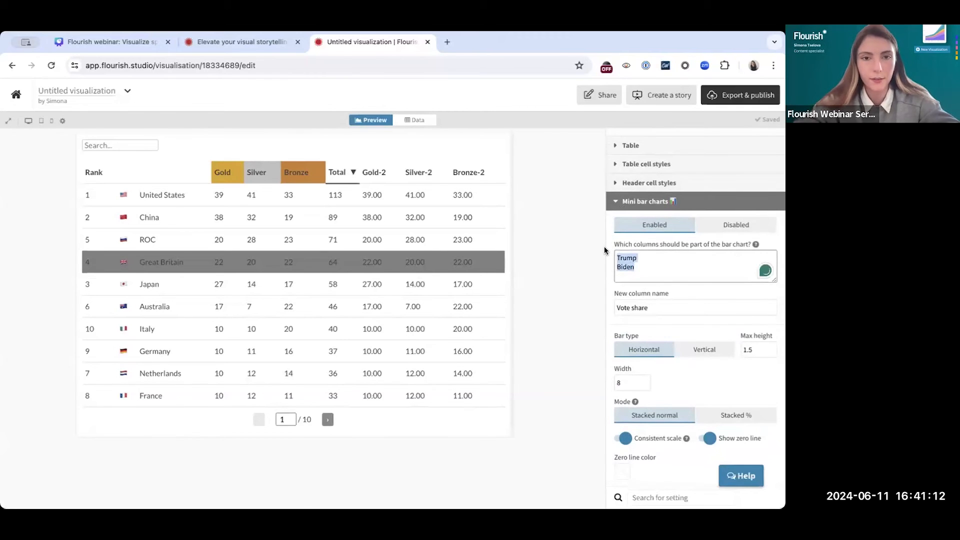
text(Gold-2)
key(Return)
text(Silver-2)
key(Return)
text(Bronze-2)
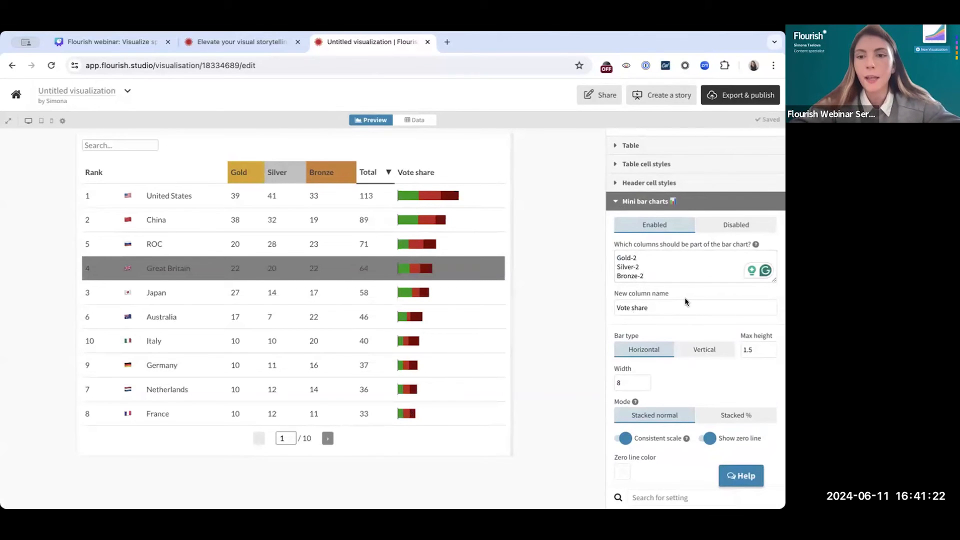
Clear the mini bar chart's new column name and change its bar type to Vertical
triple_click(663, 308)
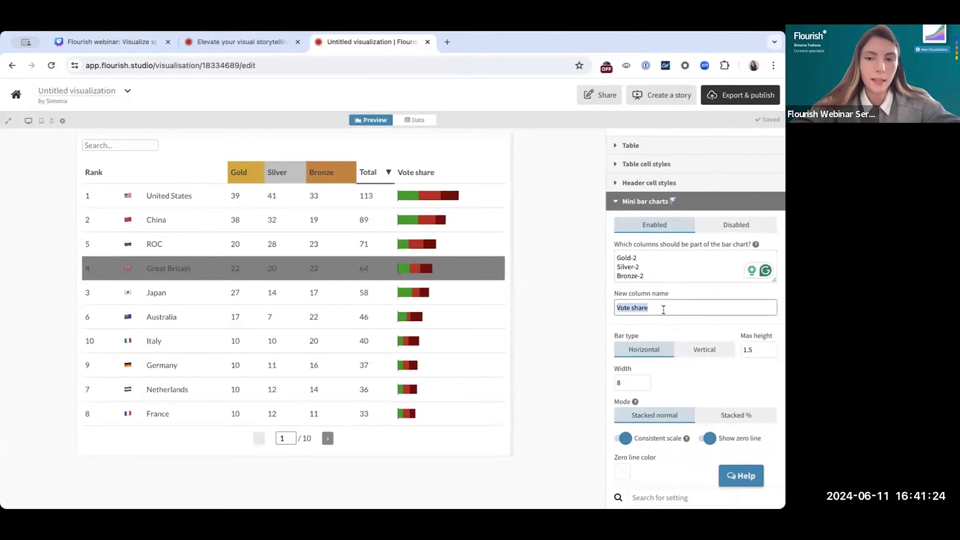
key(BackSpace)
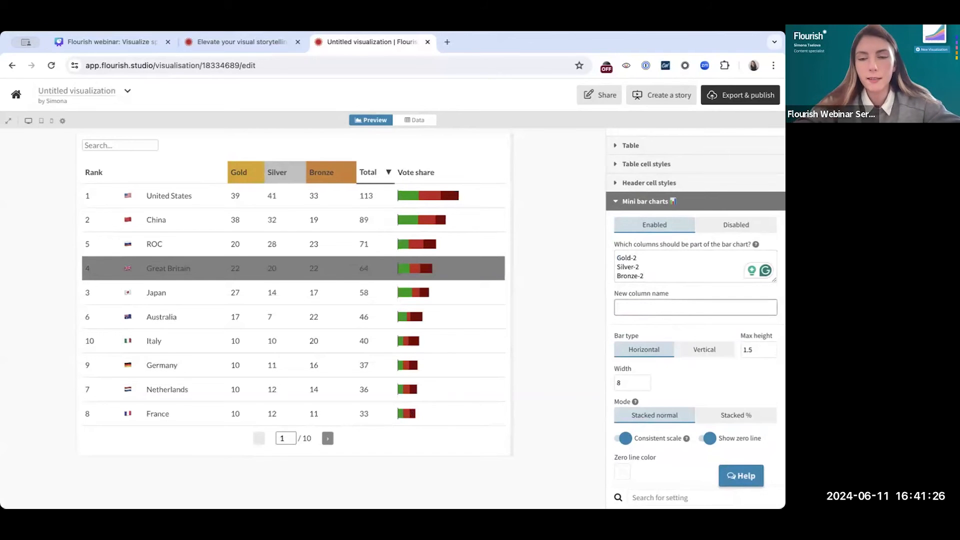
click(572, 283)
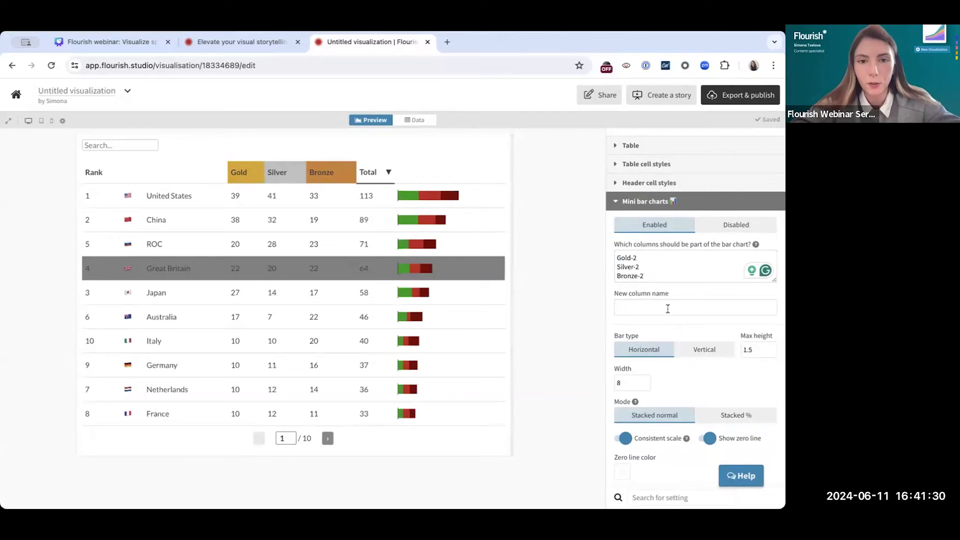
click(699, 356)
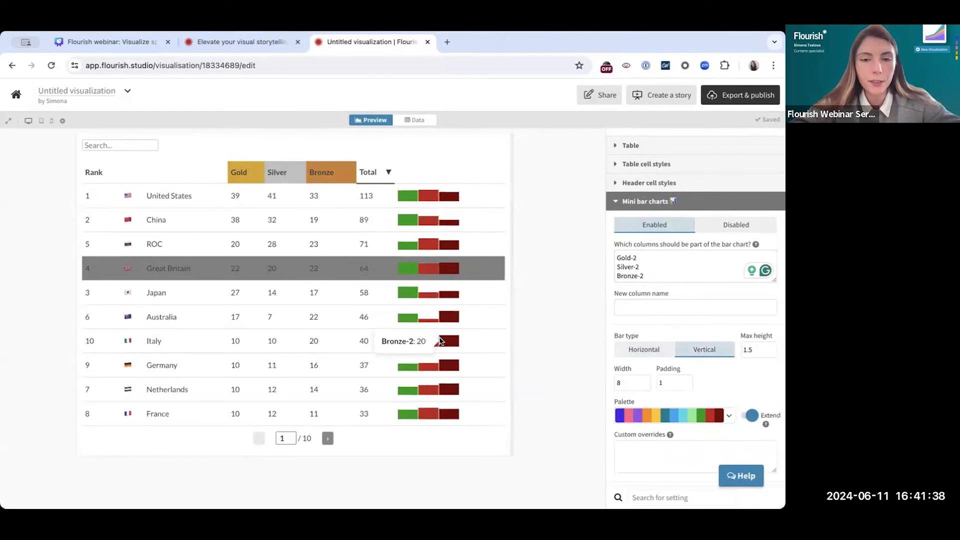
mouse_move(456, 412)
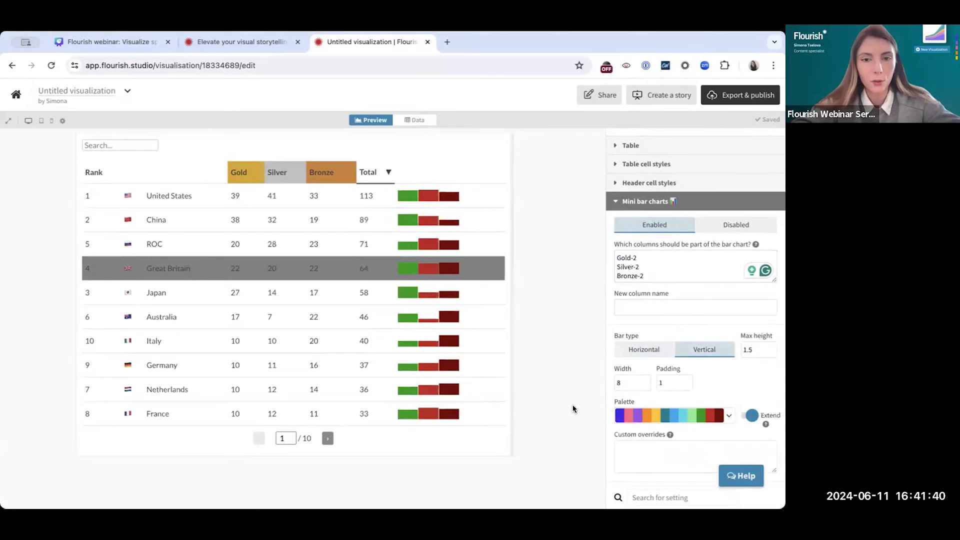
Try a mini bar chart width of 7.5 and a padding of 5, and return the padding to 1
scroll(694, 374, down, 1)
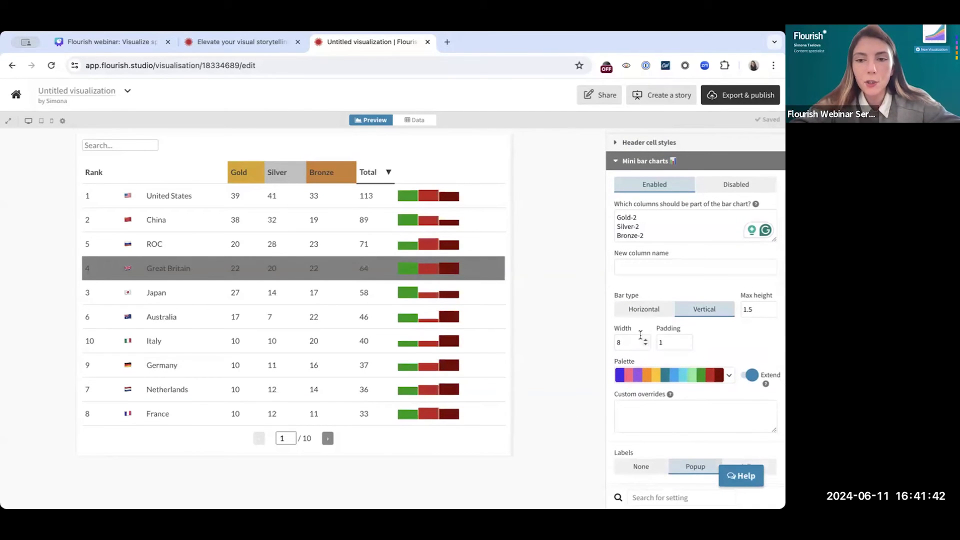
click(646, 345)
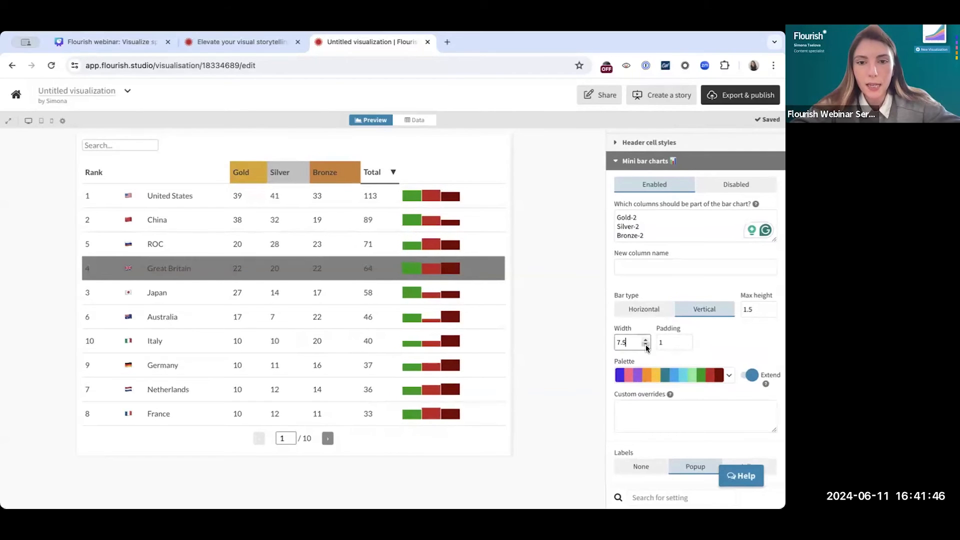
click(688, 341)
click(688, 341)
click(688, 340)
click(689, 340)
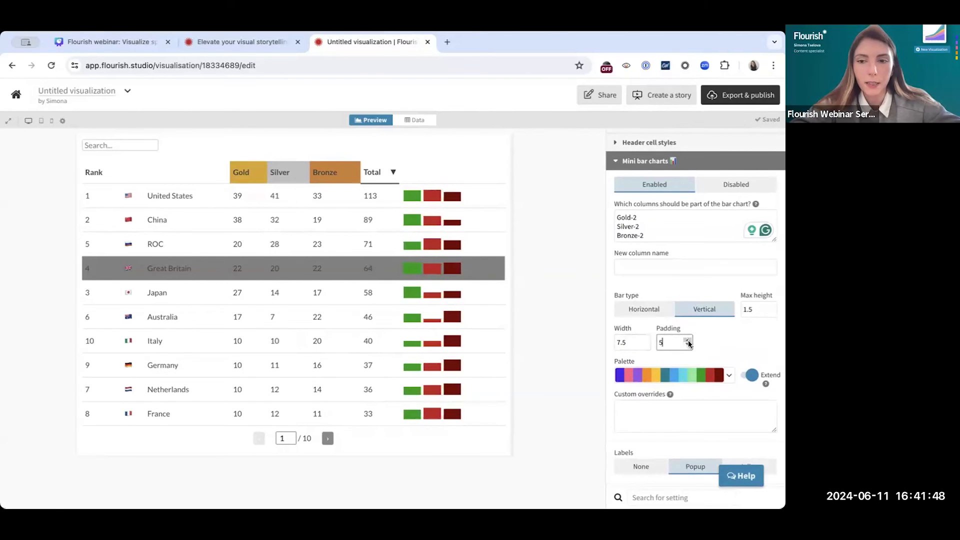
click(688, 346)
click(689, 346)
click(689, 346)
click(688, 346)
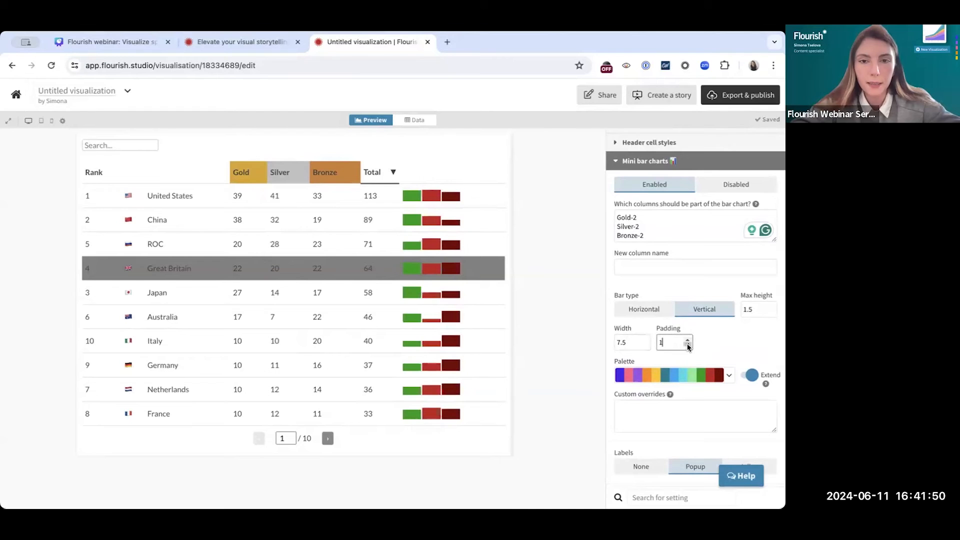
Set the width of the vertical mini bar charts to 7
click(645, 341)
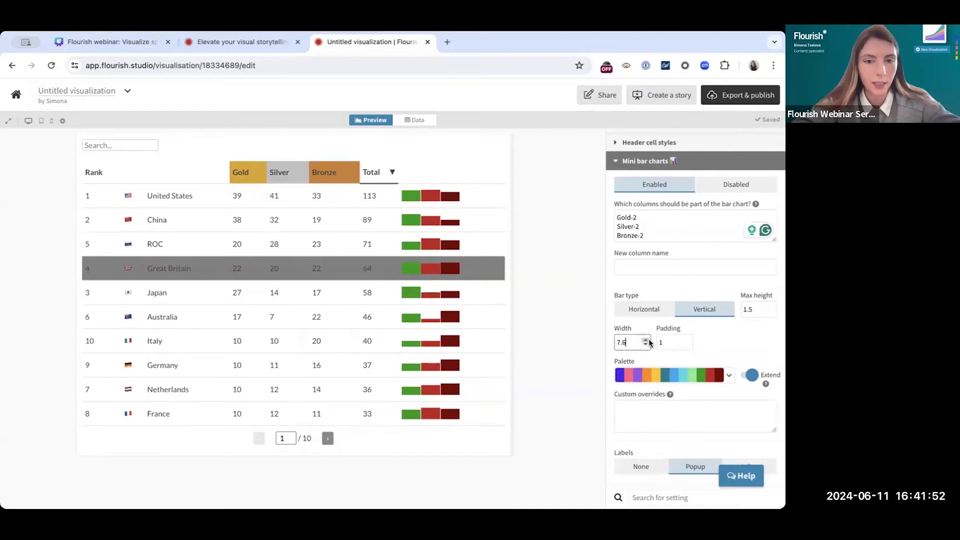
drag(647, 346, 648, 347)
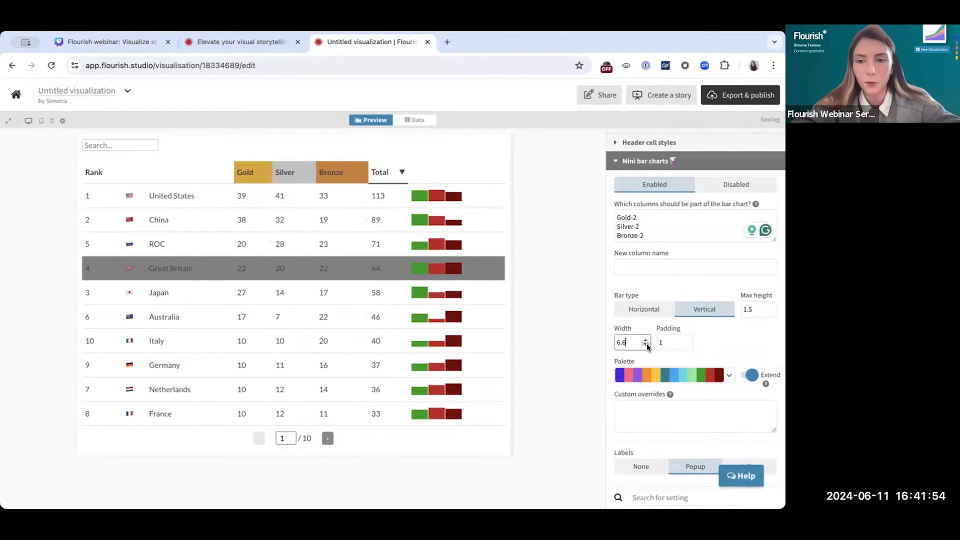
key(BackSpace)
key(BackSpace)
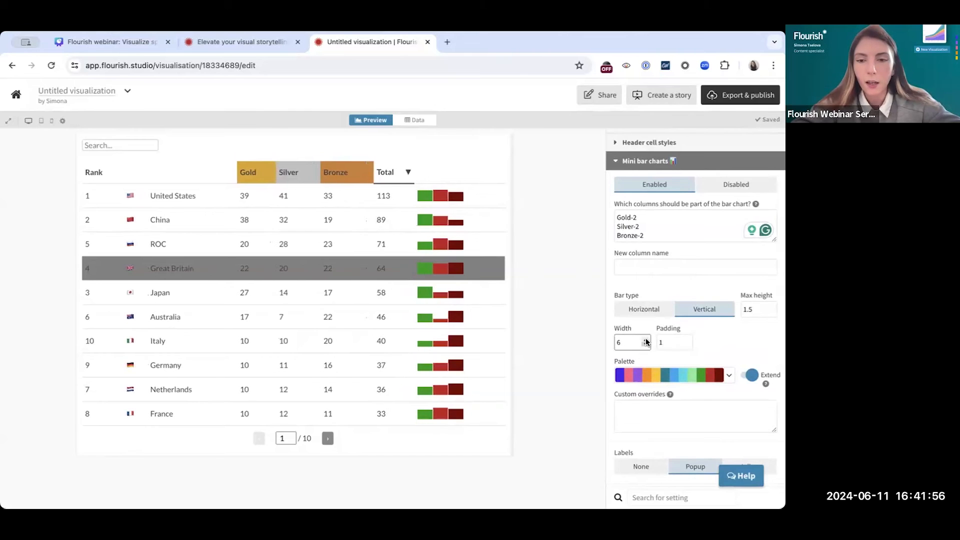
text(7)
key(BackSpace)
key(BackSpace)
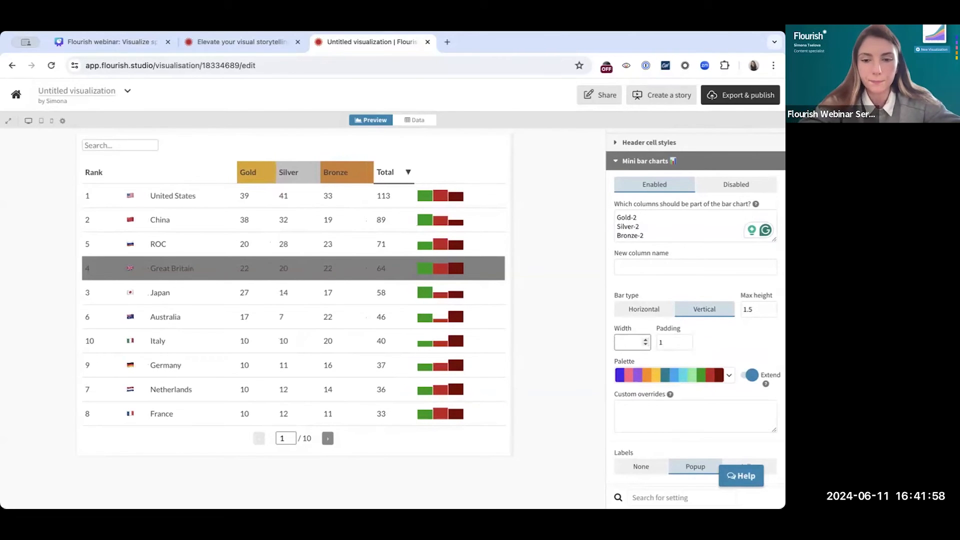
Enter custom color overrides for the mini bars: Gold : #DAA520, Silver : #C0C0C0 and Bronze : #CD7F32
scroll(626, 385, down, 2)
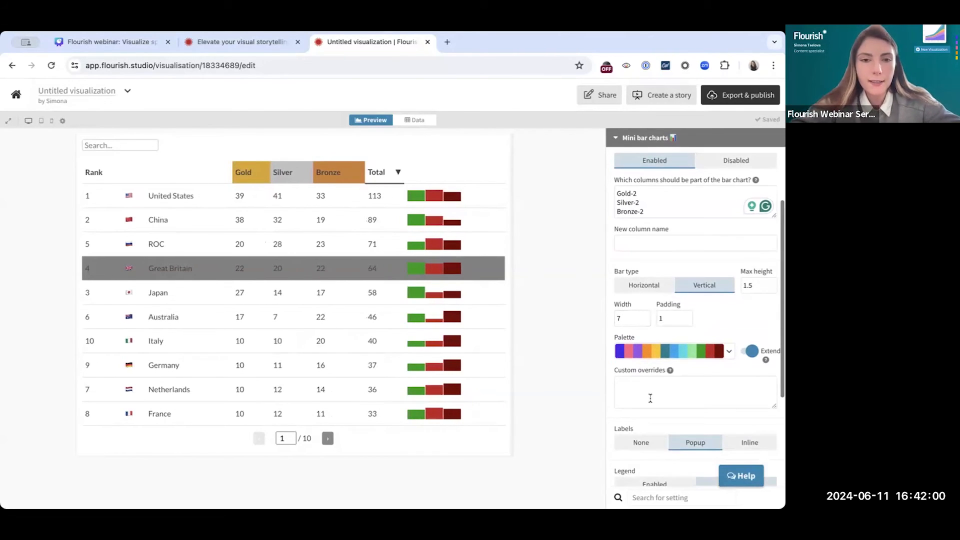
click(675, 358)
mouse_move(669, 341)
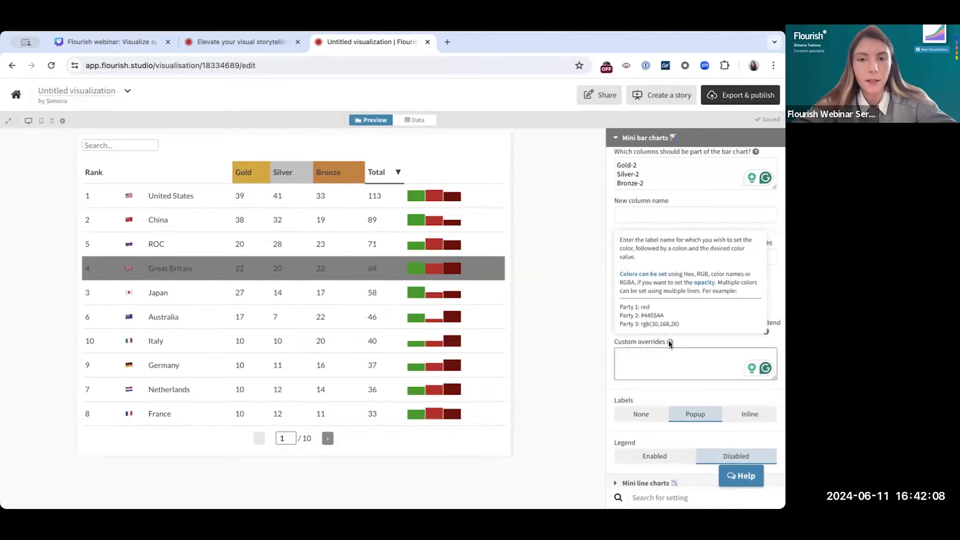
click(665, 354)
text(Gold :)
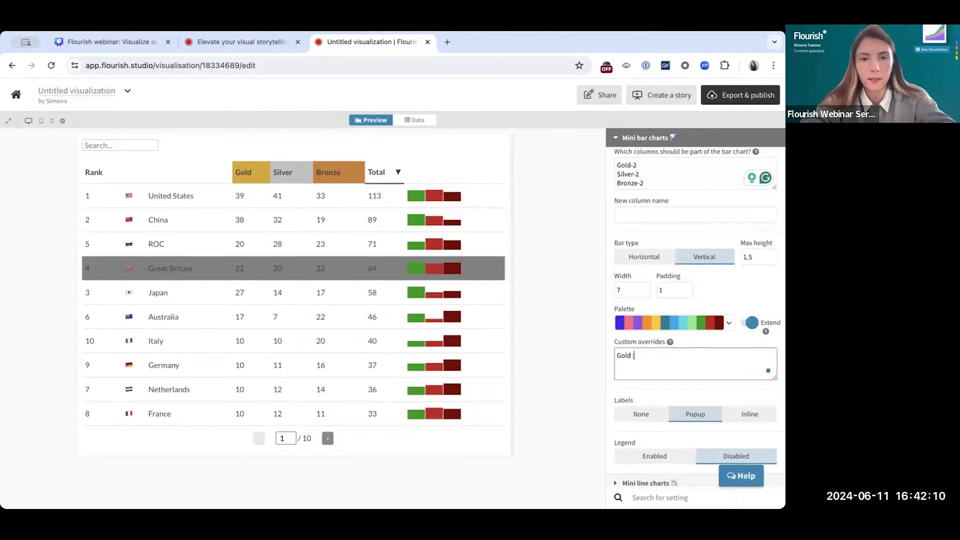
key(super+Tab)
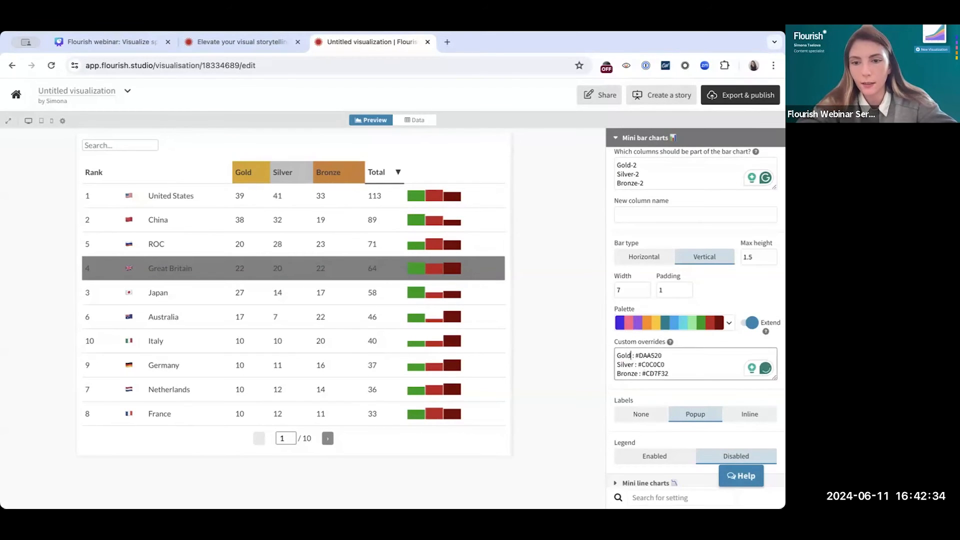
Append -2 to the Gold, Silver and Bronze names in the custom overrides to match the bar chart columns
text(-2)
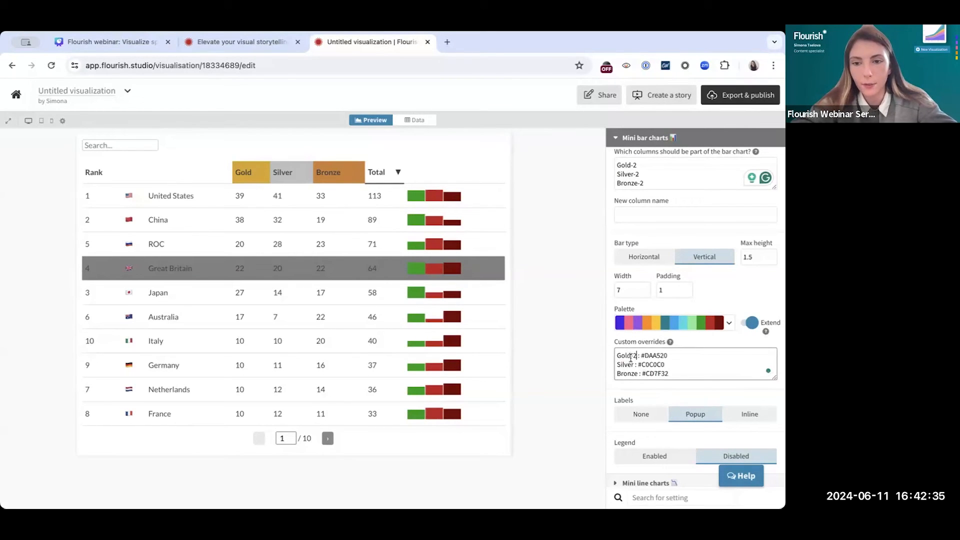
click(636, 365)
text(-2)
click(636, 373)
text(-2)
click(572, 378)
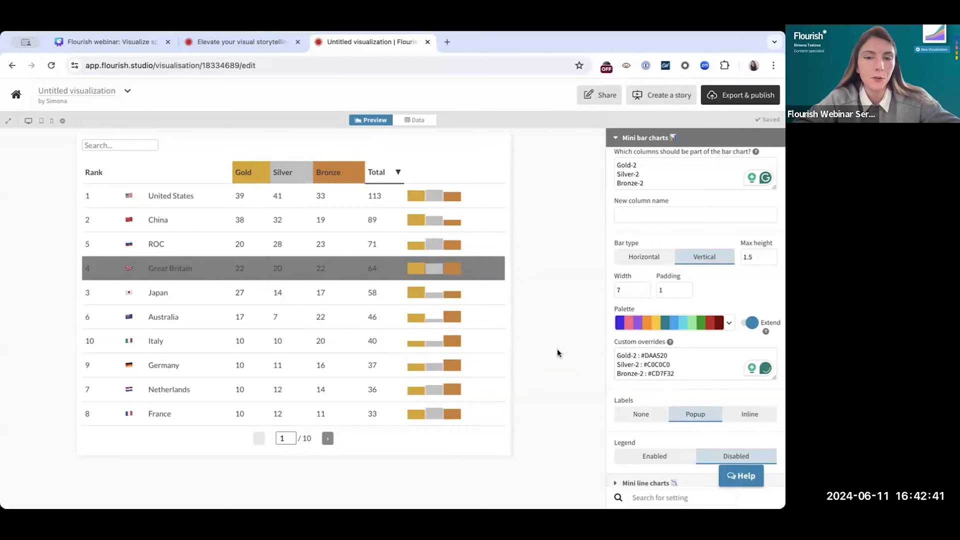
Examine the mini line chart settings, including its columns, new column name, size, color and area chart options
scroll(653, 378, up, 2)
click(670, 203)
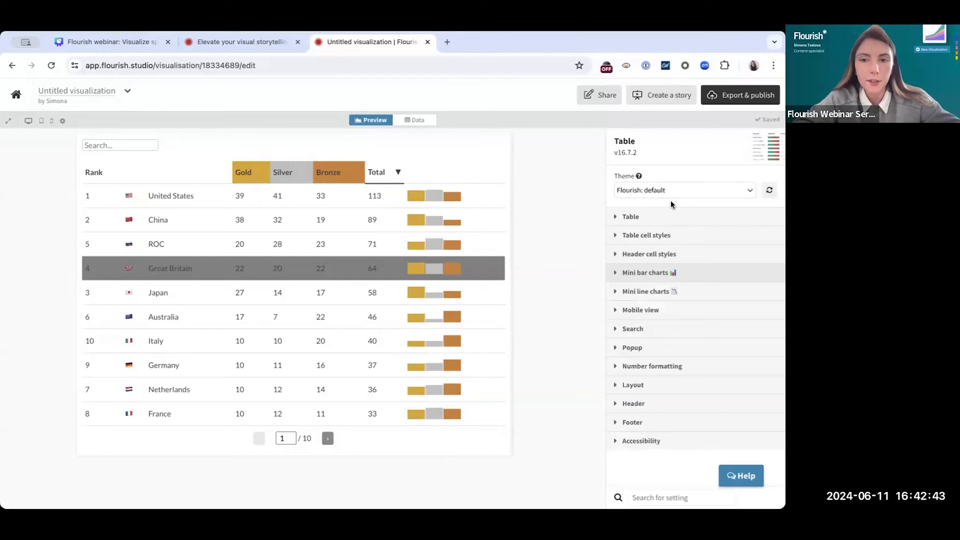
click(644, 294)
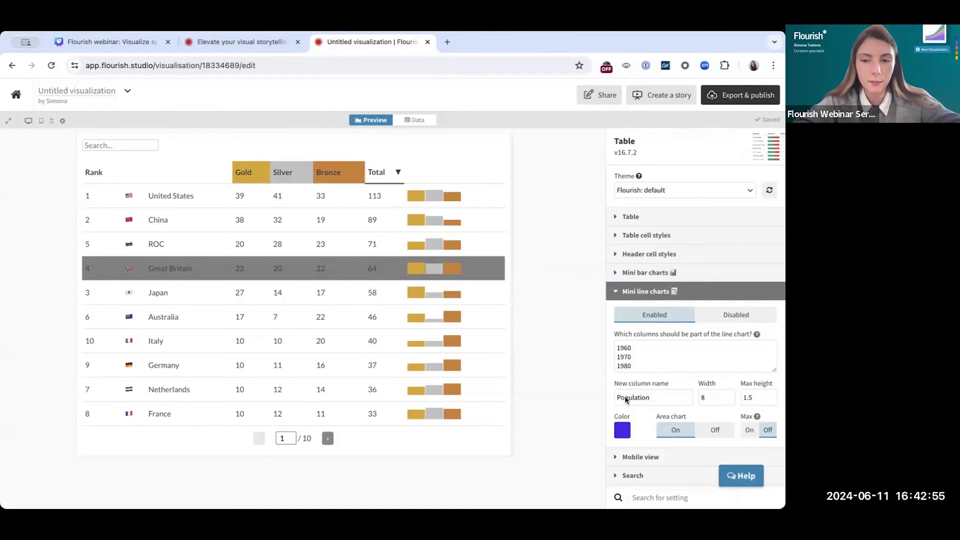
scroll(626, 399, down, 2)
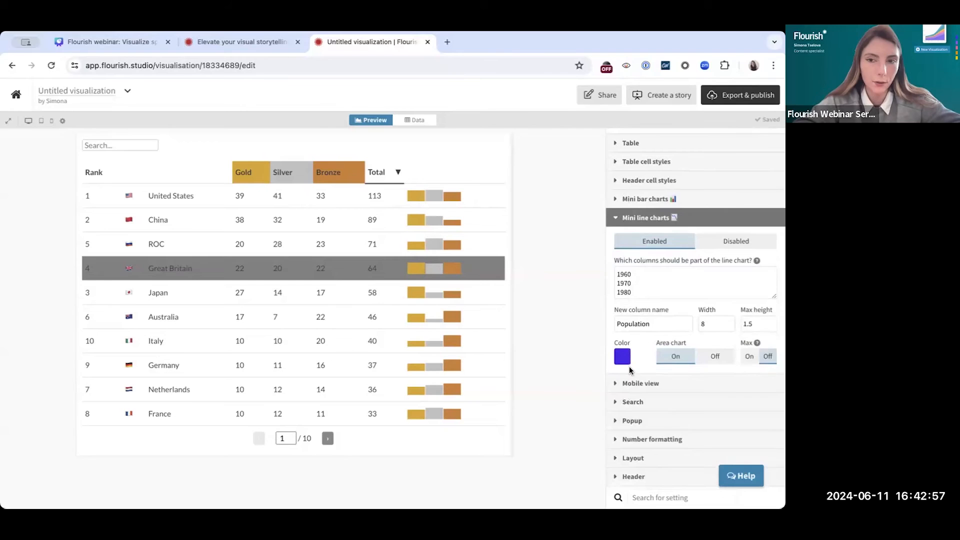
Try inline labels on the mini bar charts, and settle on None for their labels
scroll(629, 370, down, 1)
click(653, 206)
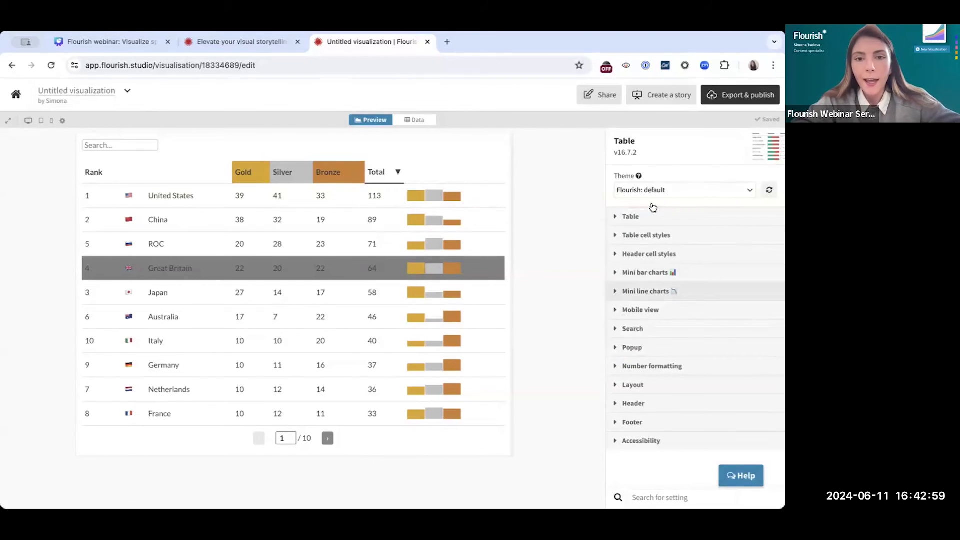
mouse_move(452, 275)
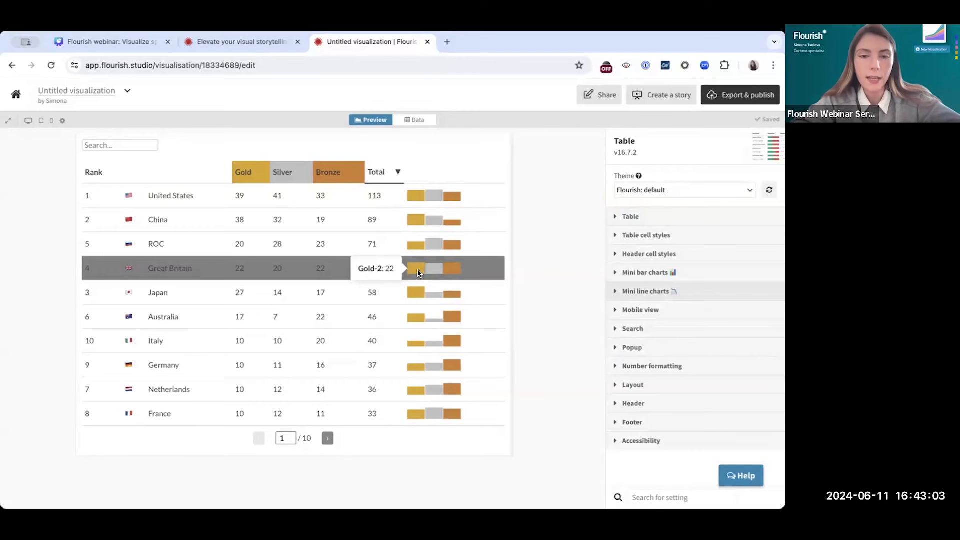
click(647, 273)
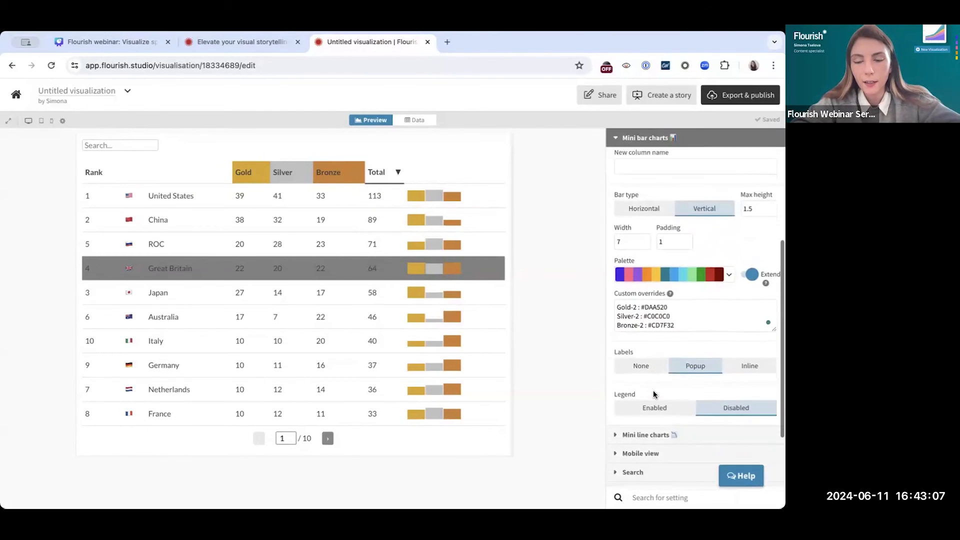
scroll(653, 394, down, 1)
click(744, 311)
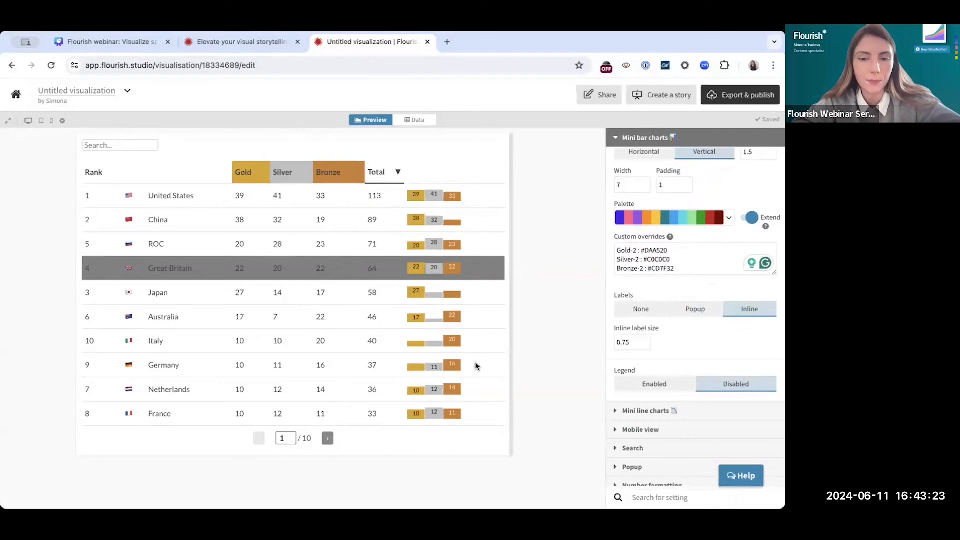
click(656, 311)
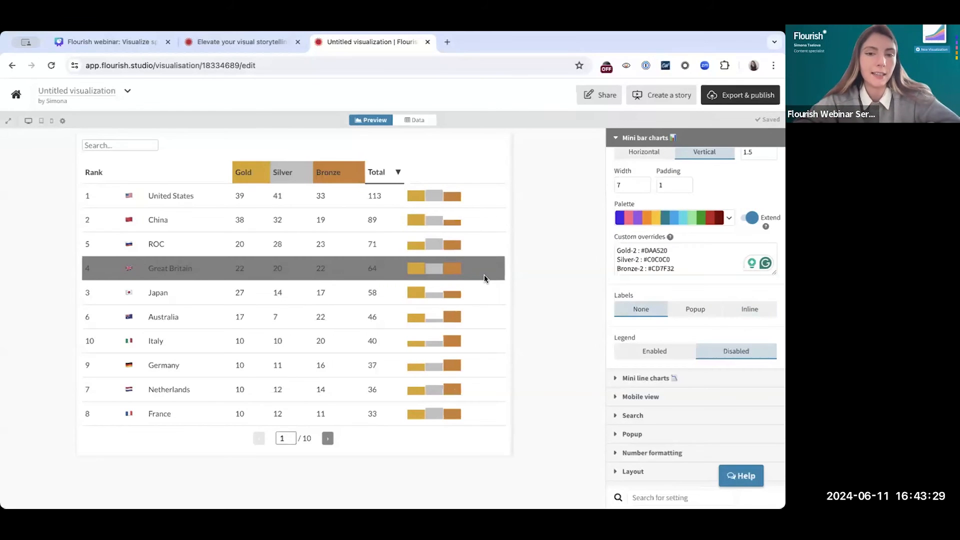
Set the table's layout background color to near-black
scroll(643, 361, down, 1)
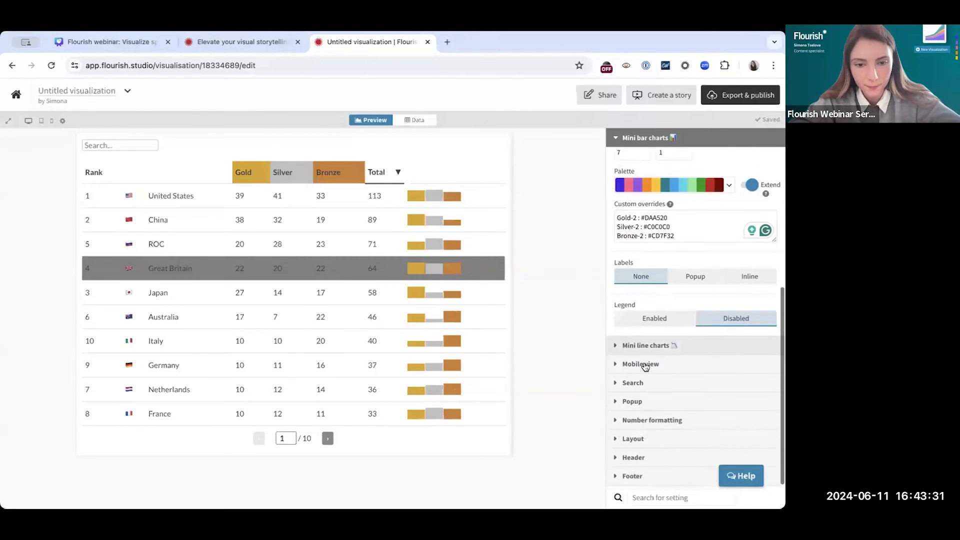
scroll(644, 365, down, 1)
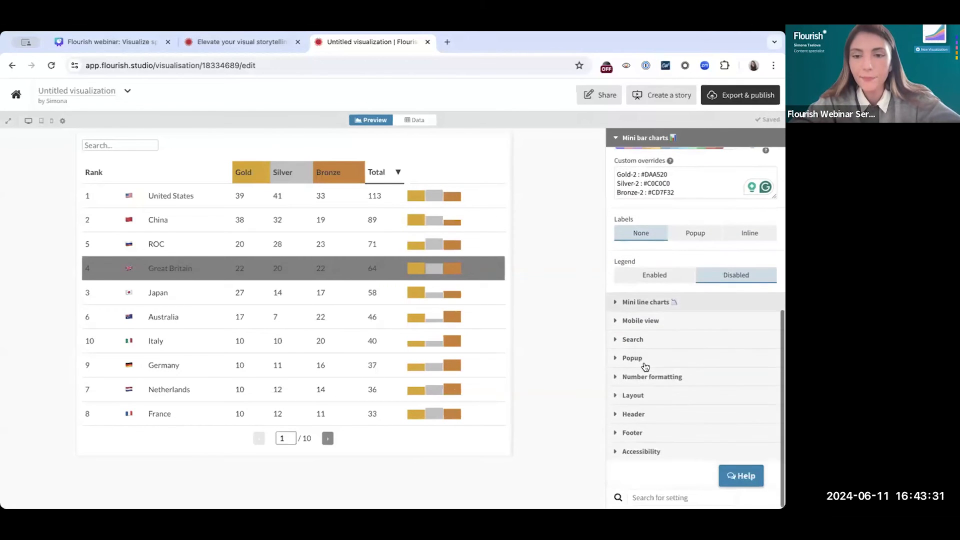
click(637, 405)
scroll(636, 404, up, 3)
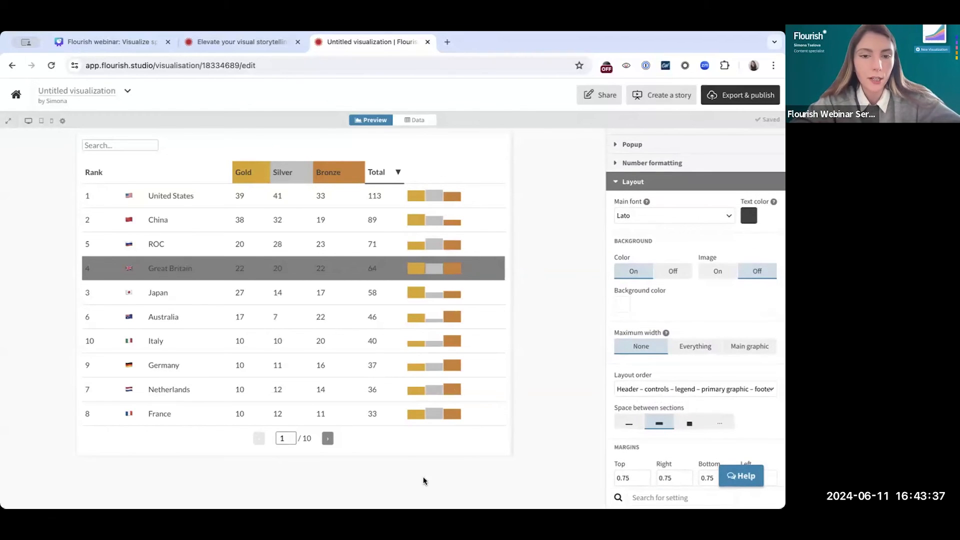
click(623, 305)
drag(539, 104, 498, 151)
click(557, 329)
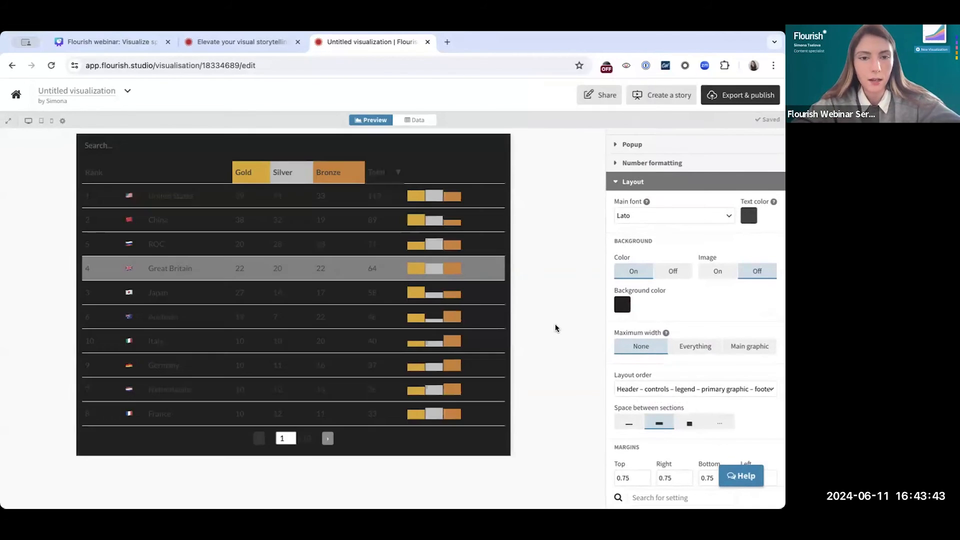
click(623, 305)
drag(520, 153, 520, 159)
click(541, 305)
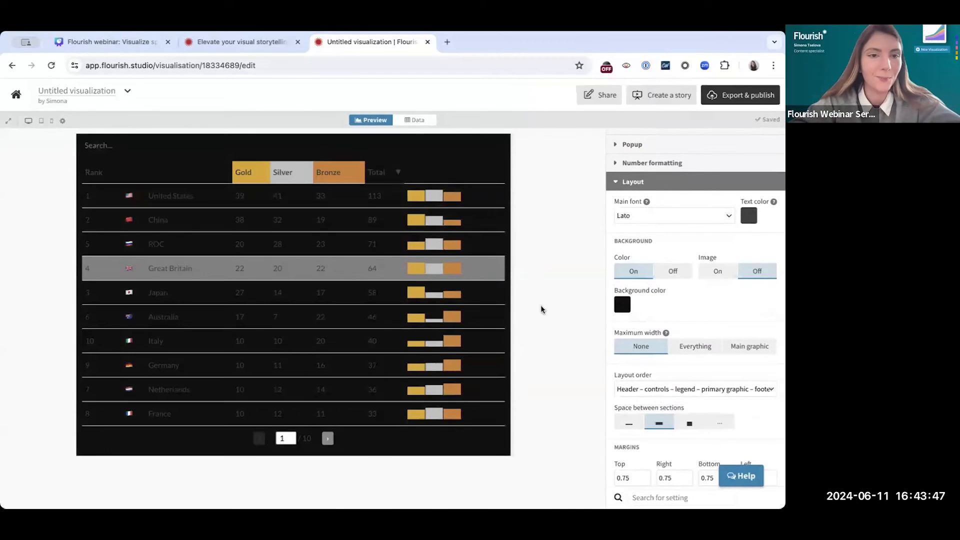
Set the layout's text color to white and close the Layout settings
click(750, 216)
click(672, 339)
drag(663, 337, 600, 268)
click(562, 272)
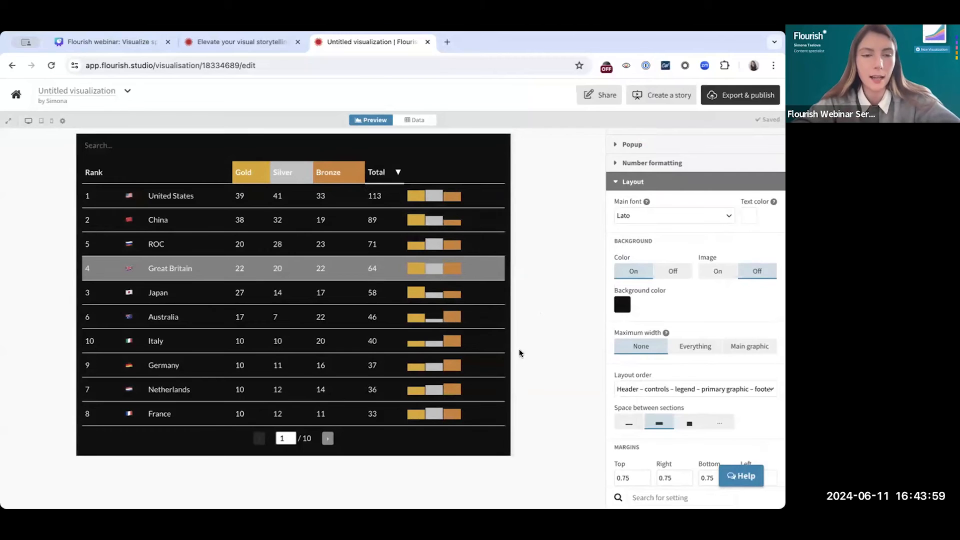
scroll(667, 312, up, 3)
scroll(668, 311, up, 1)
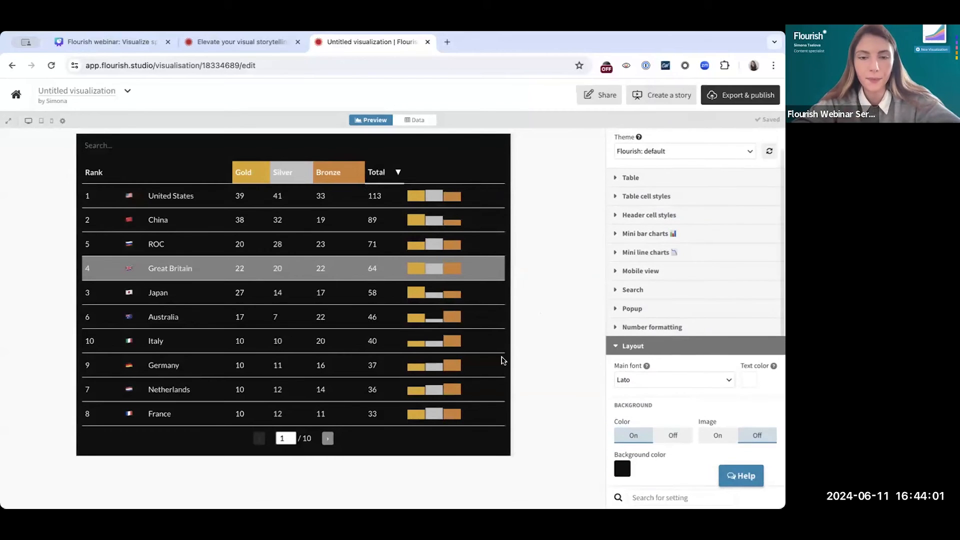
click(633, 347)
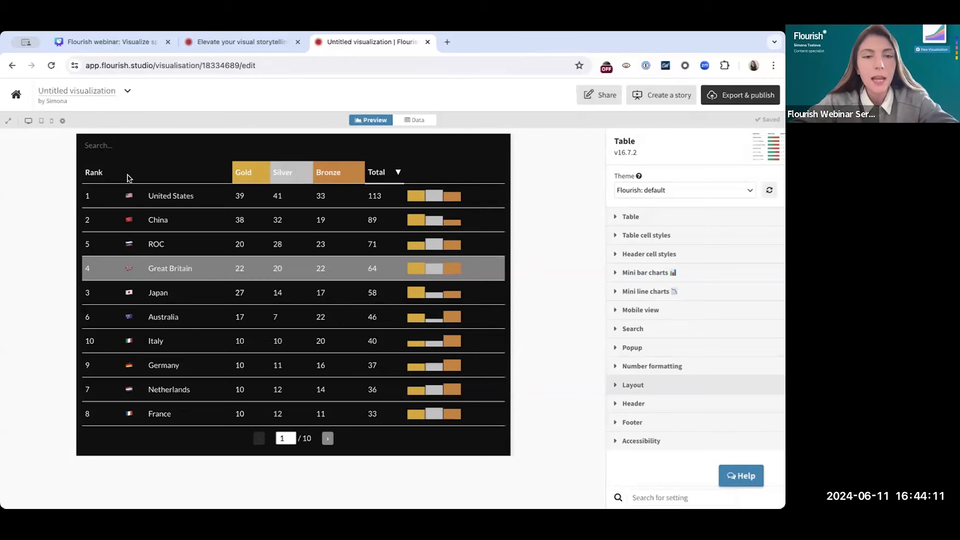
Preview the medal table at mobile width and look through its stacked country blocks
click(53, 124)
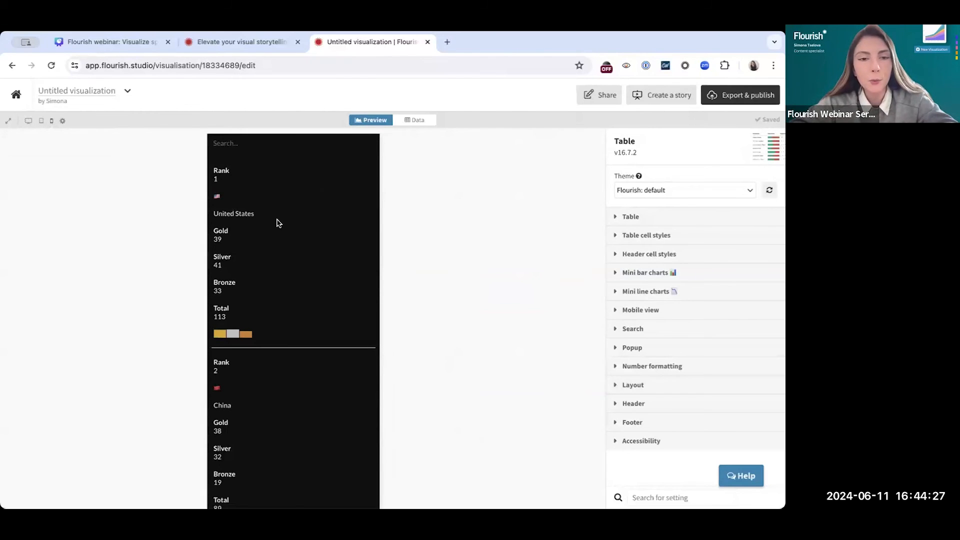
scroll(278, 223, down, 5)
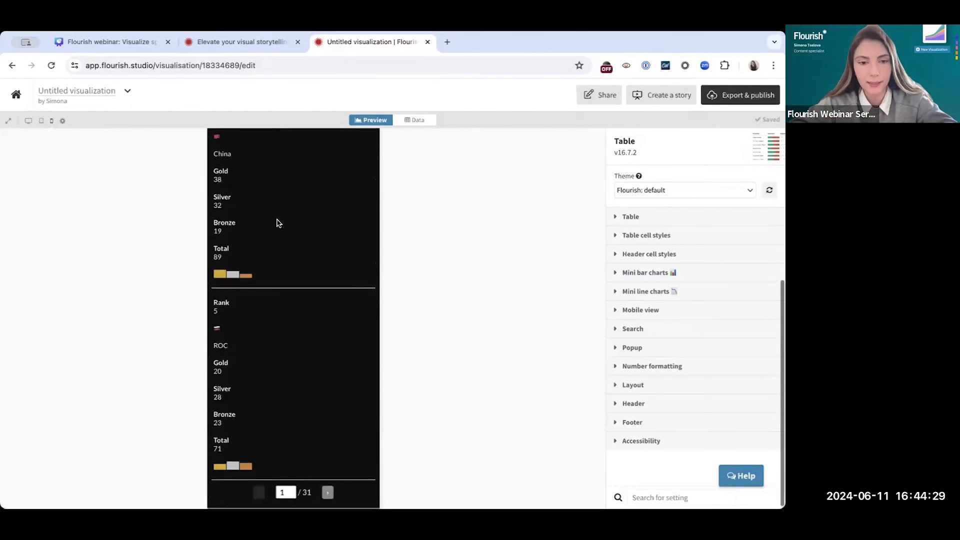
scroll(278, 222, up, 5)
In a new browser tab, find the Table template and create a visualization from its Default starting point
click(447, 41)
text(app.flourish.studio/projects)
key(Return)
click(104, 135)
key(ctrl+f)
text(table)
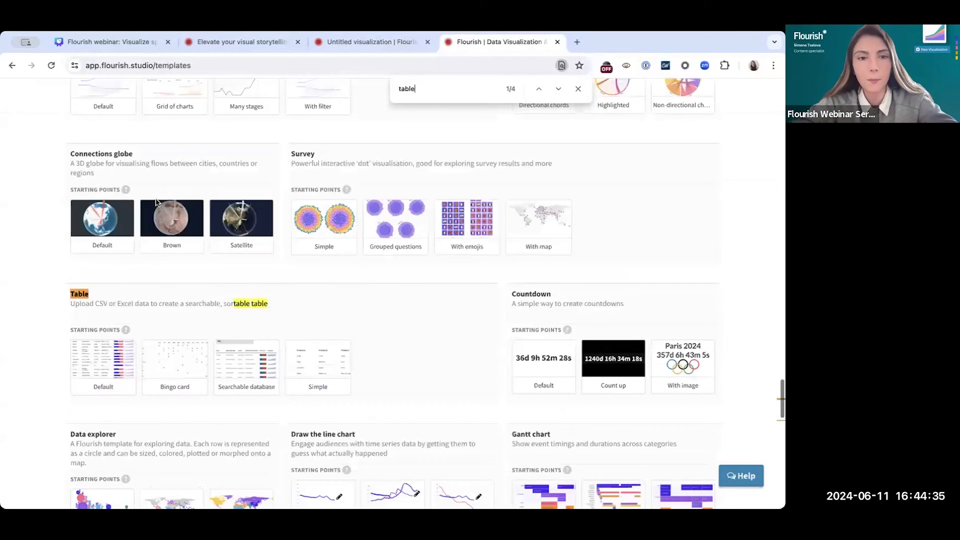
click(105, 370)
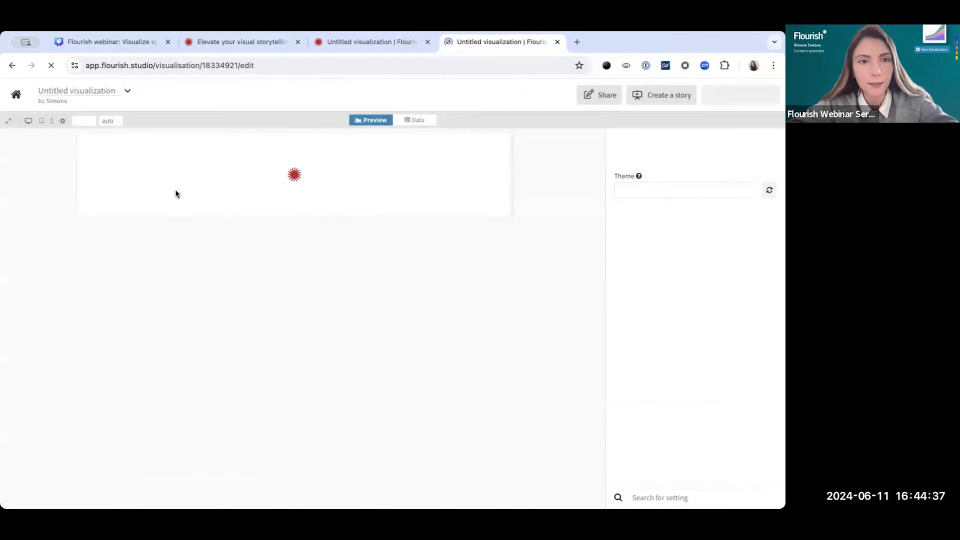
Preview the default table at mobile width, examine its blocks and mini charts, and go to its next page
click(51, 125)
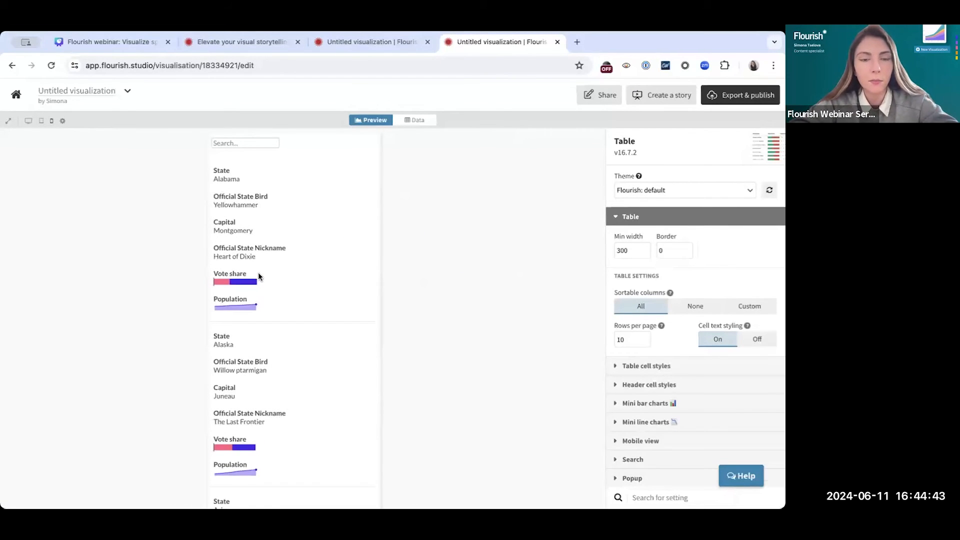
scroll(257, 274, down, 1)
mouse_move(251, 254)
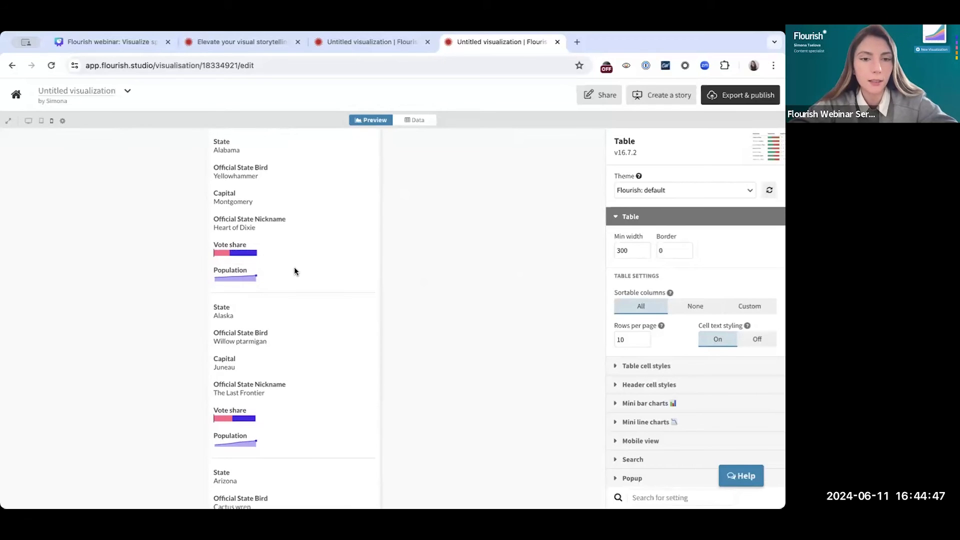
scroll(294, 271, down, 3)
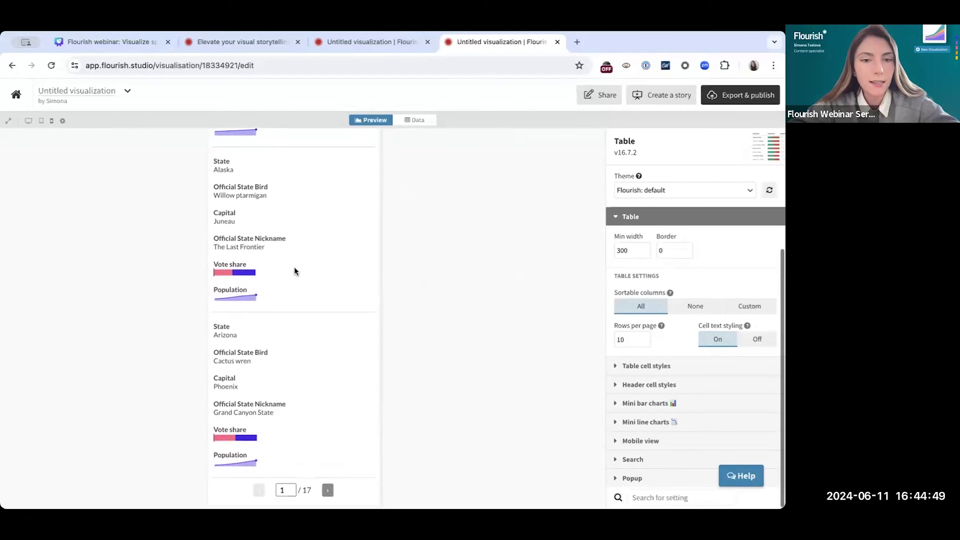
scroll(295, 268, up, 4)
scroll(294, 269, down, 6)
click(328, 491)
Return to the medal table and set its mobile view to Table (scrollbars)
click(411, 44)
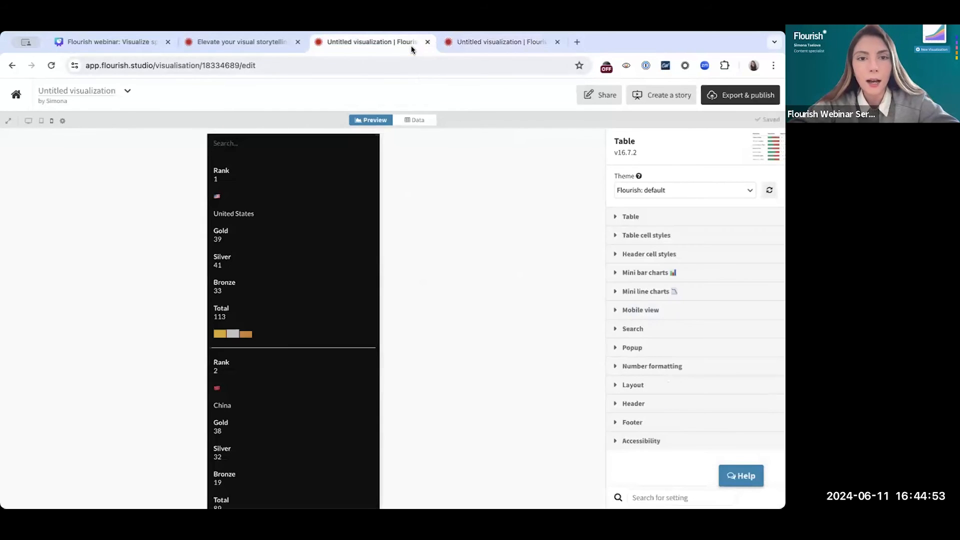
scroll(230, 403, down, 1)
scroll(229, 403, up, 1)
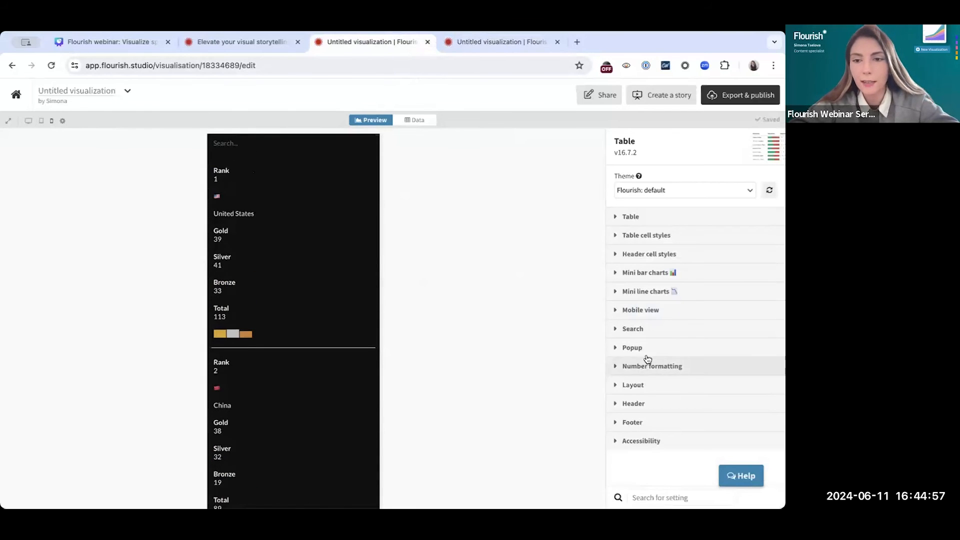
click(641, 312)
scroll(640, 313, down, 1)
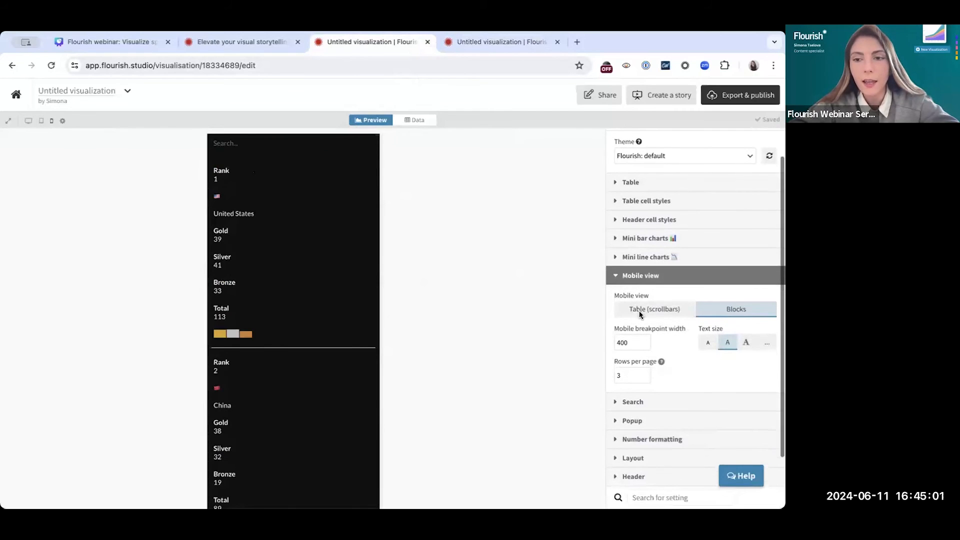
click(639, 316)
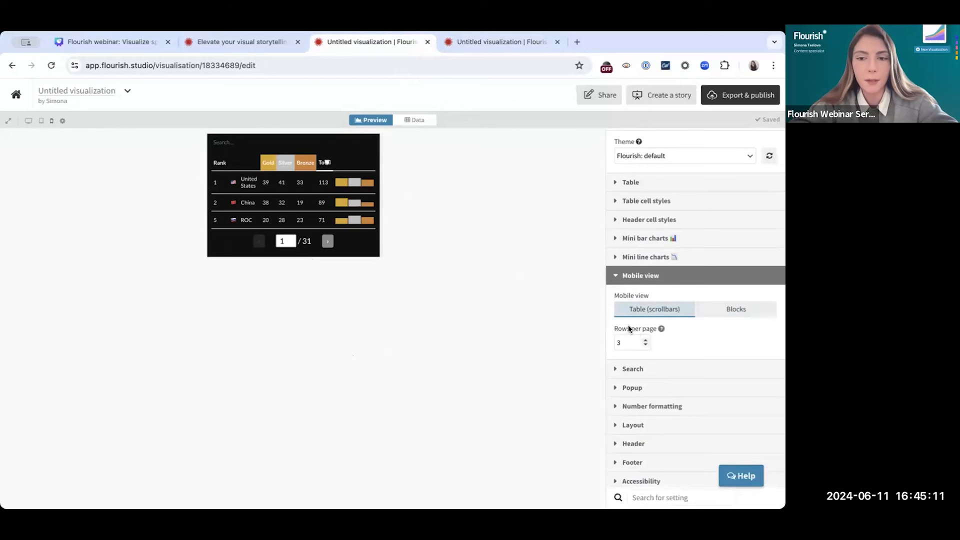
Set the mobile view's rows per page to 5 and open the general Table settings
click(646, 339)
click(646, 339)
click(646, 338)
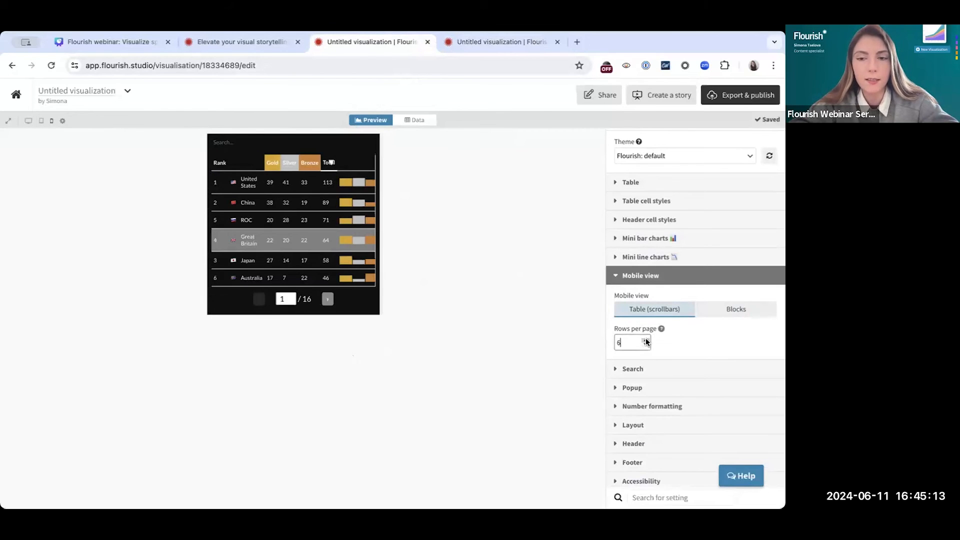
click(646, 339)
click(646, 339)
click(646, 339)
click(646, 339)
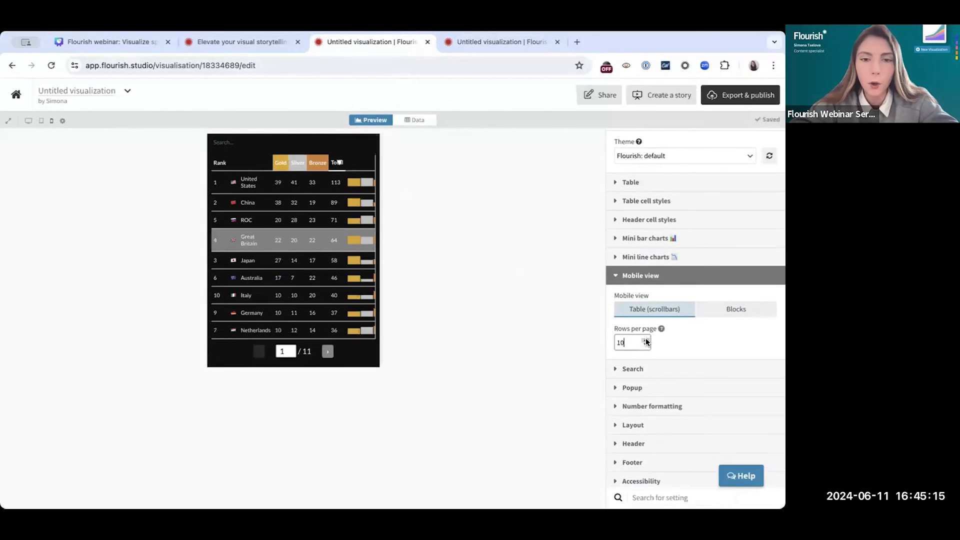
click(646, 345)
click(646, 345)
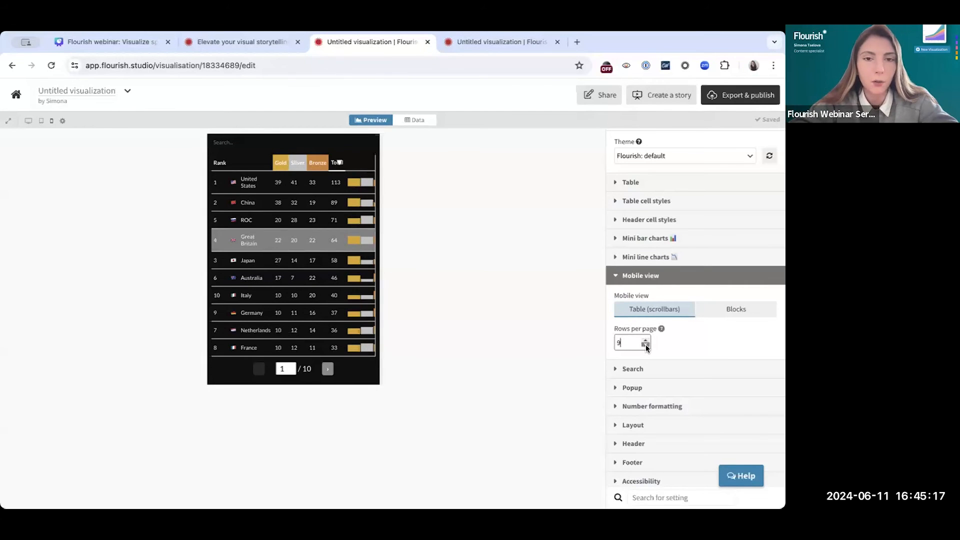
click(646, 345)
click(645, 345)
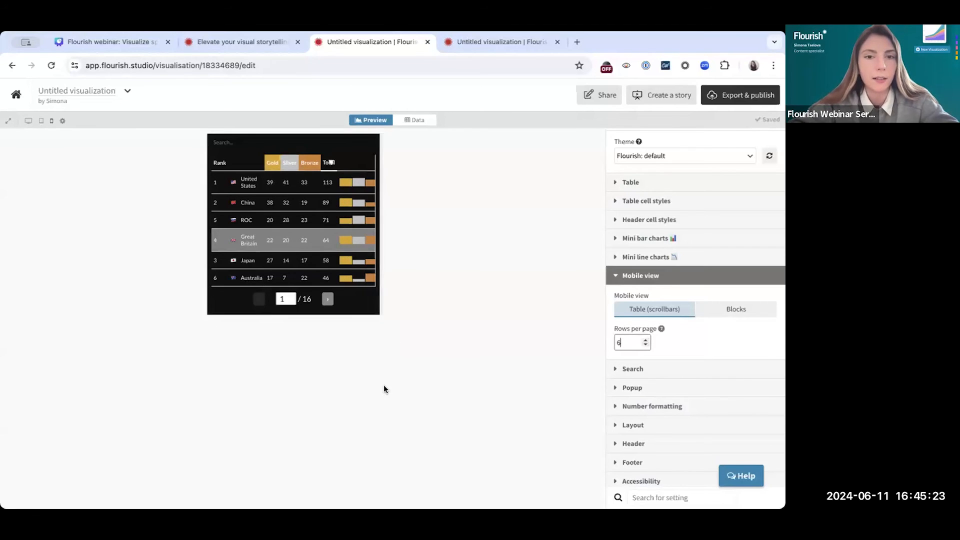
click(646, 345)
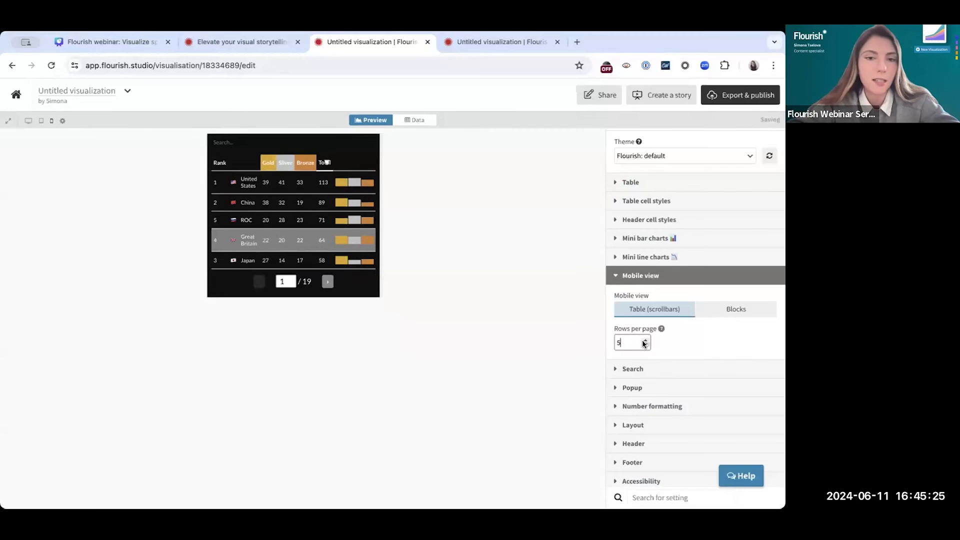
click(282, 332)
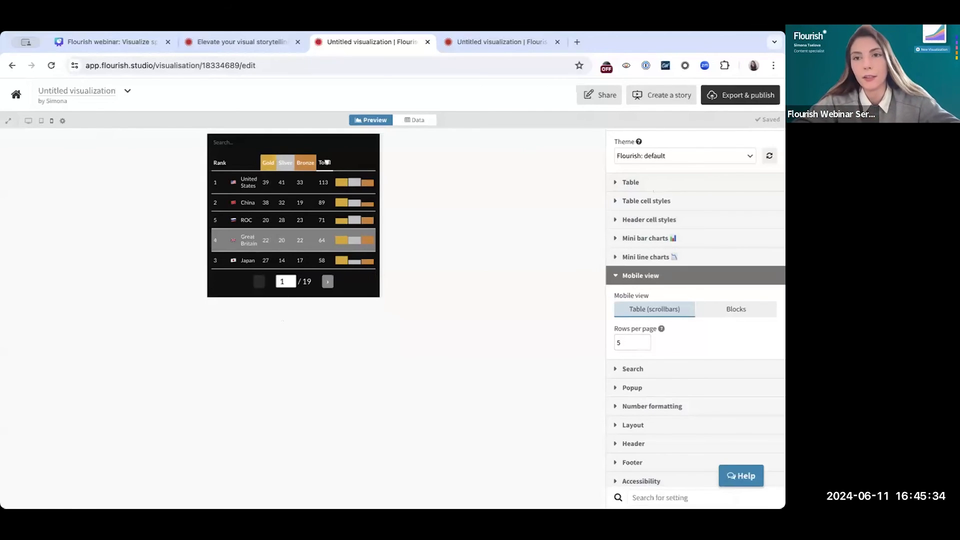
click(665, 183)
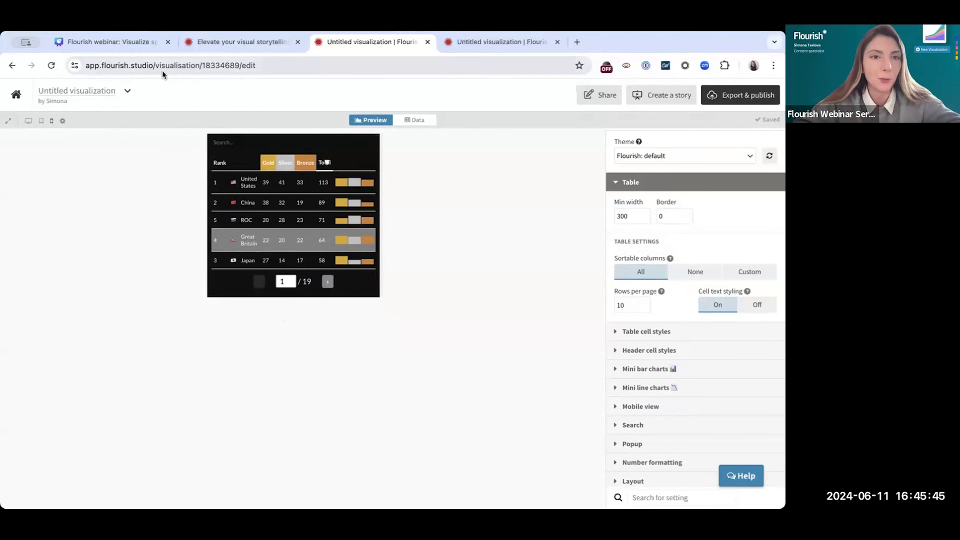
Switch to the Canva webinar deck, present it full screen and advance past the final result to the countdown examples slide
click(133, 44)
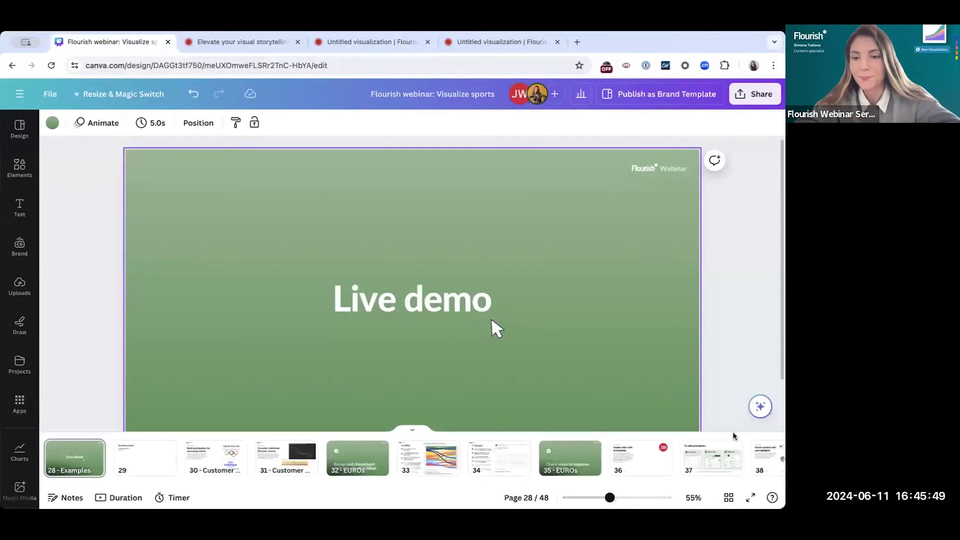
click(752, 498)
click(678, 244)
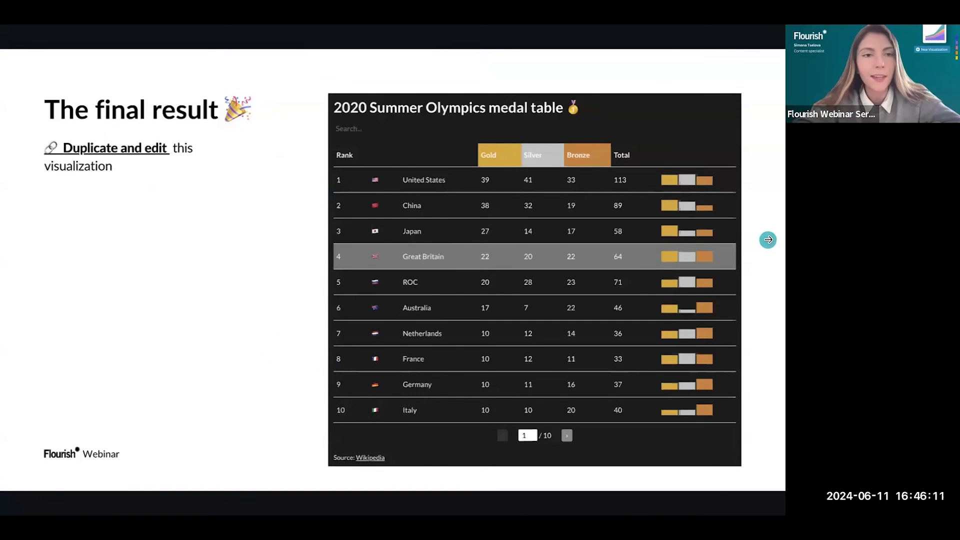
click(769, 239)
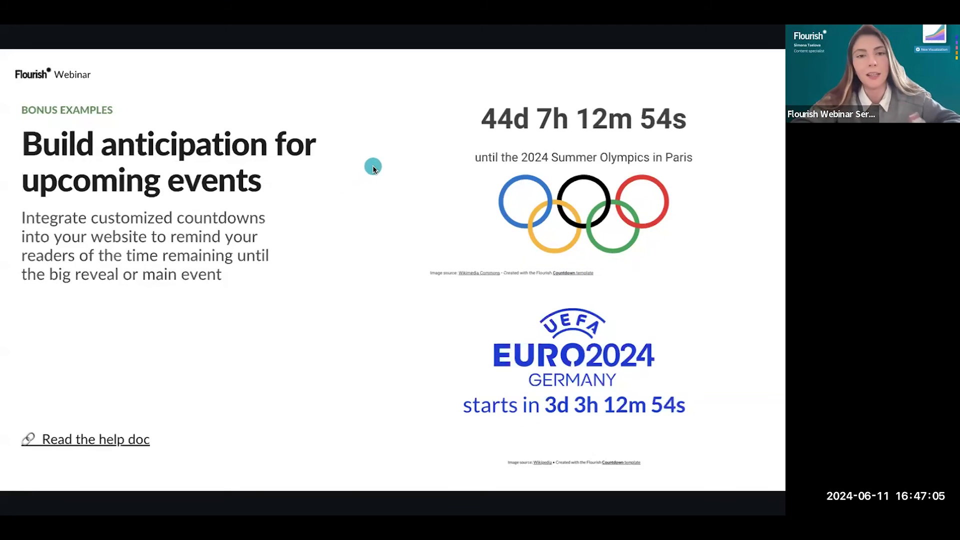
key(Right)
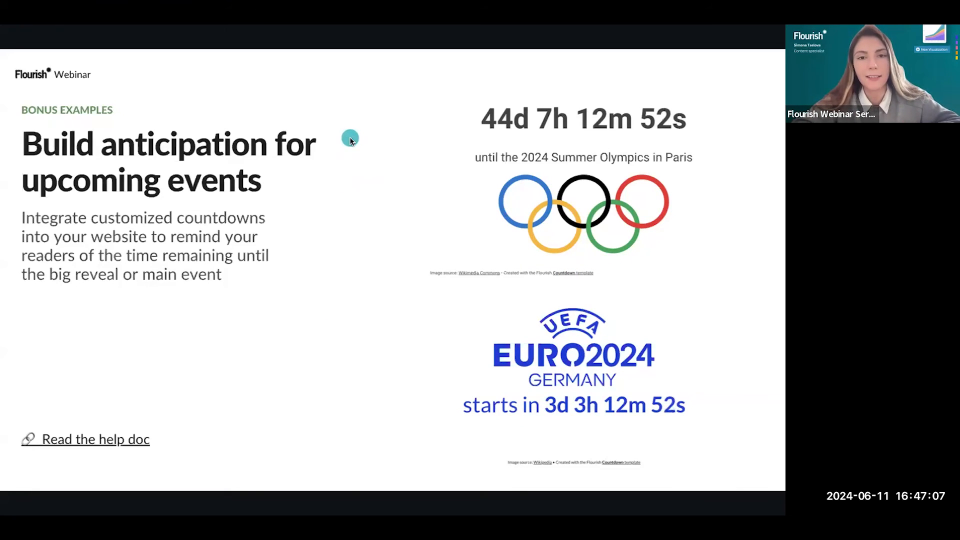